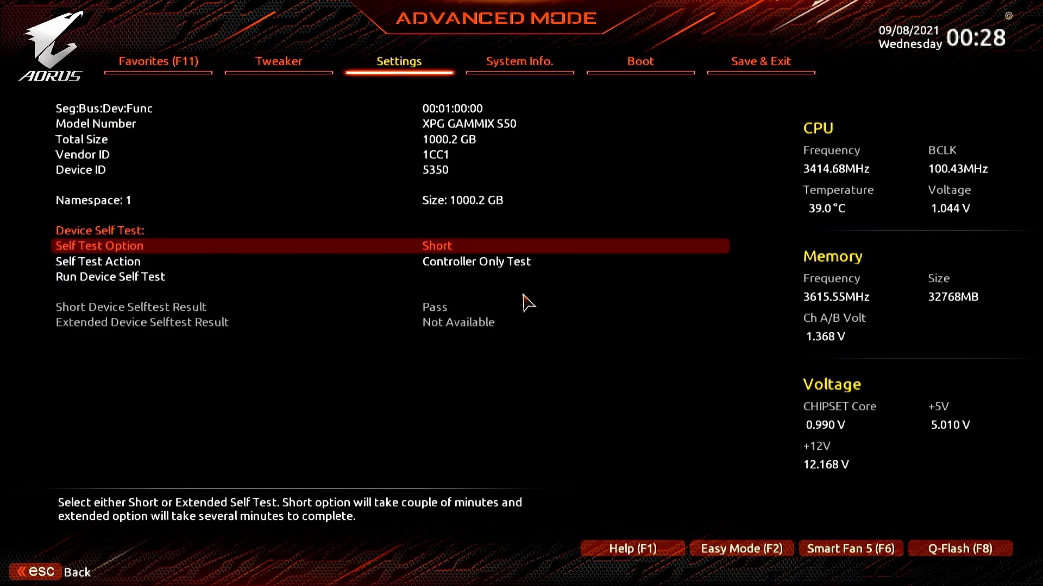
- Leave the NVMe self-test page and review the SATA Configuration settings, including the SATA mode and connected drives
key(Escape)
key(Escape)
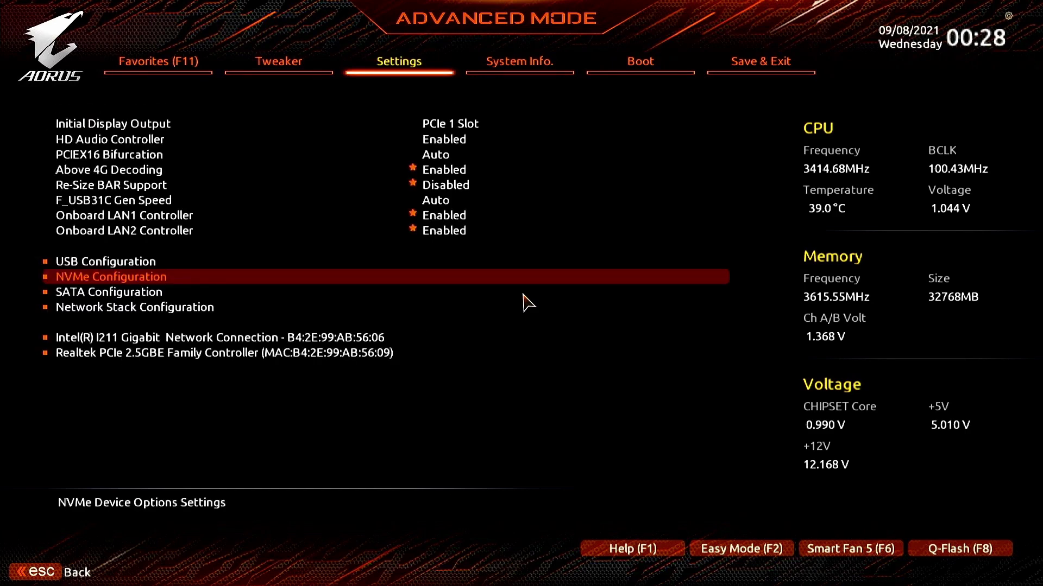
key(Down)
key(Return)
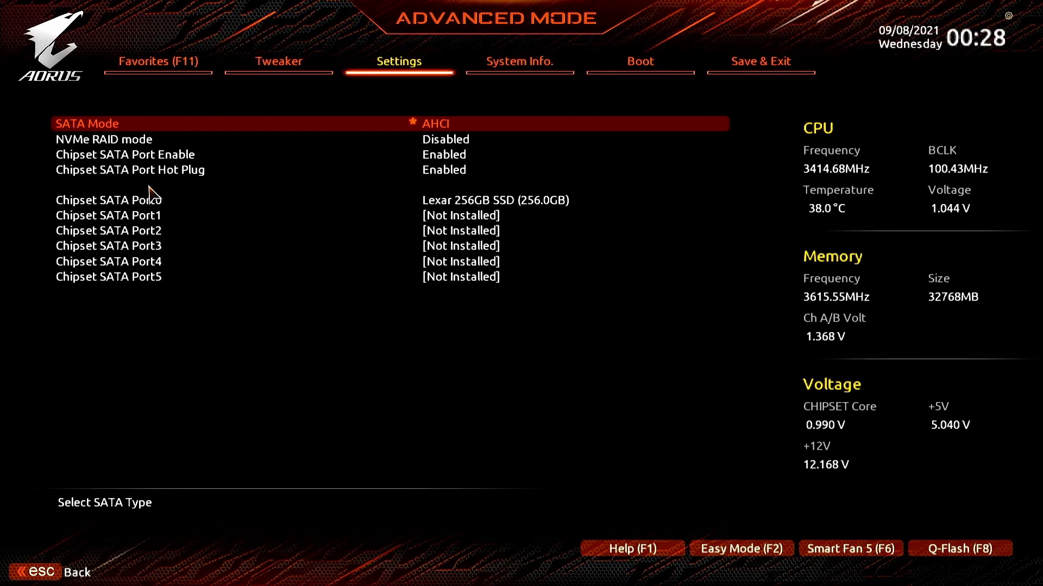
key(Escape)
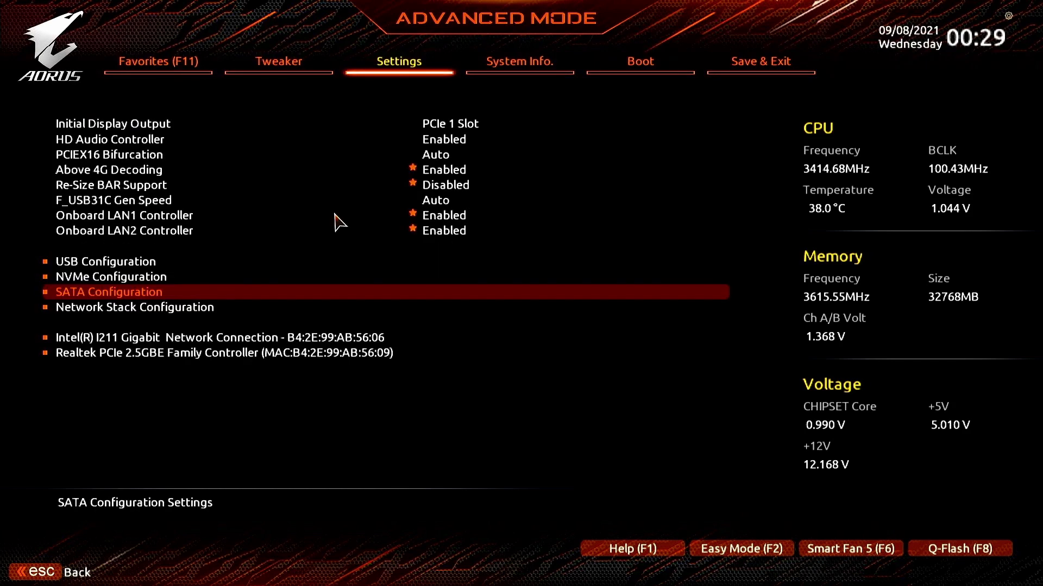
- Save the firmware configuration with a reset and boot from UEFI OS (NVME SSD 1TB 0)
key(Right)
key(Right)
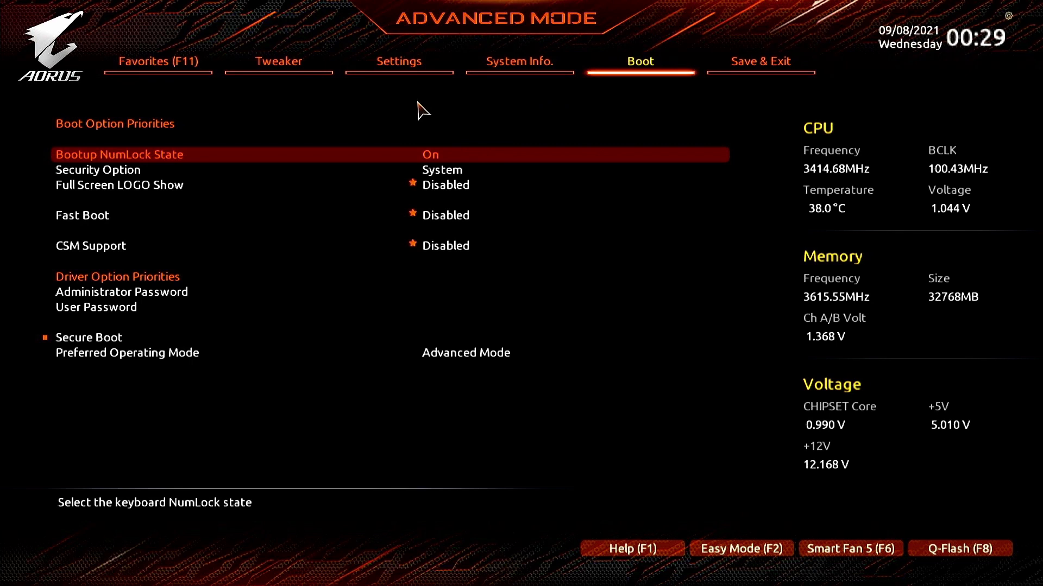
key(Right)
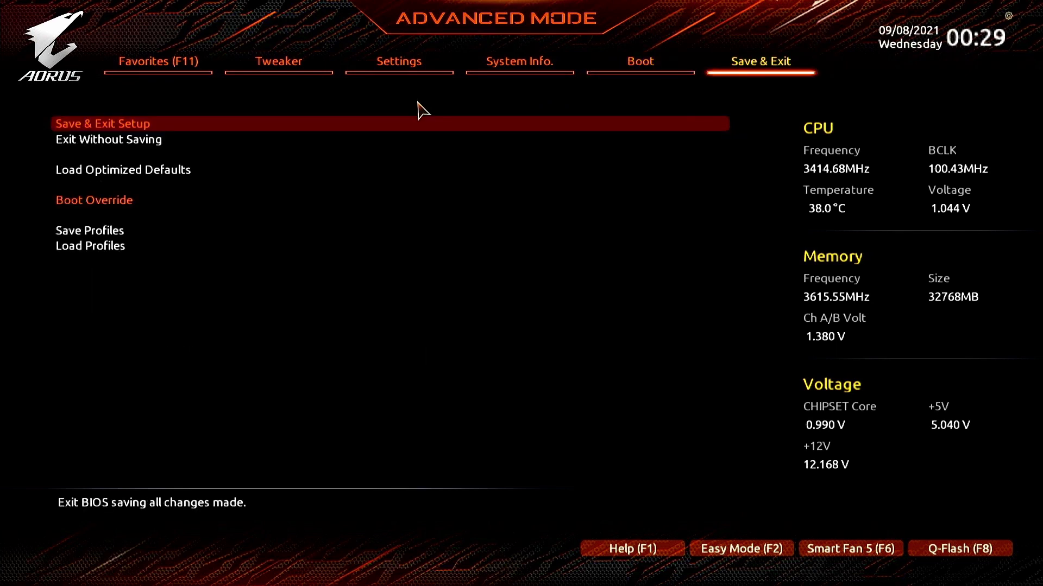
key(Return)
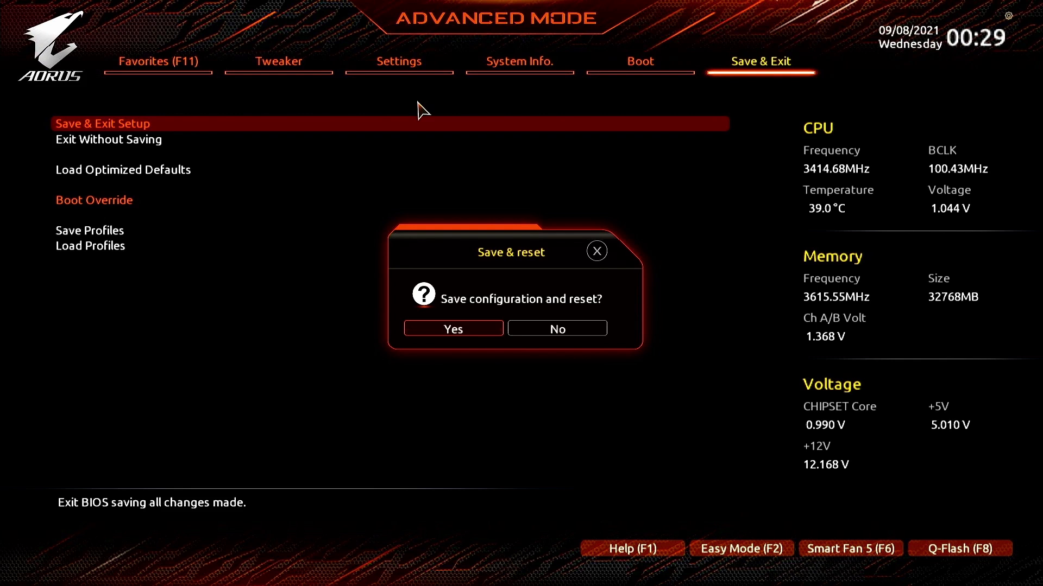
key(Return)
key(F12)
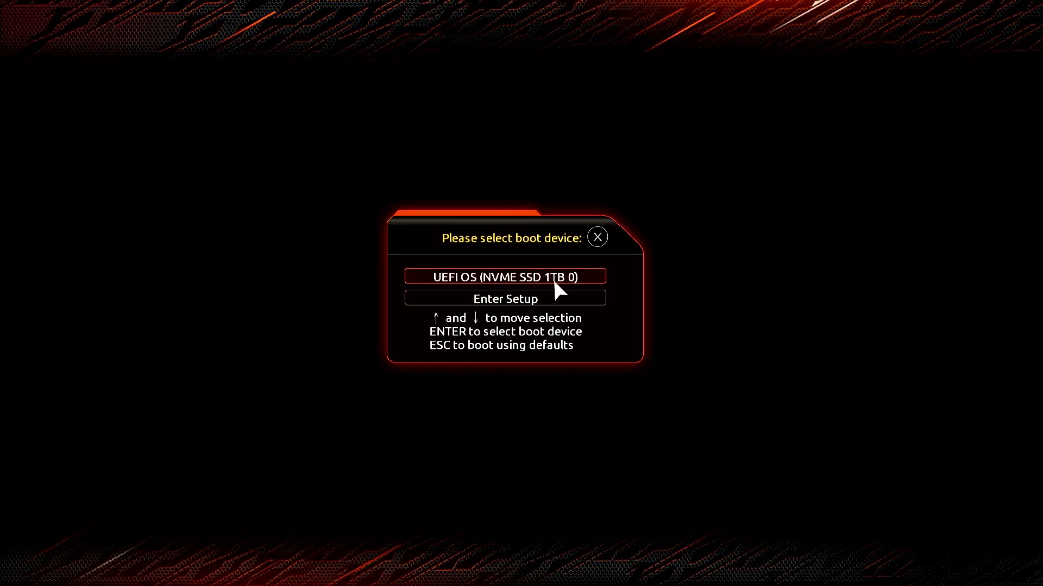
click(508, 282)
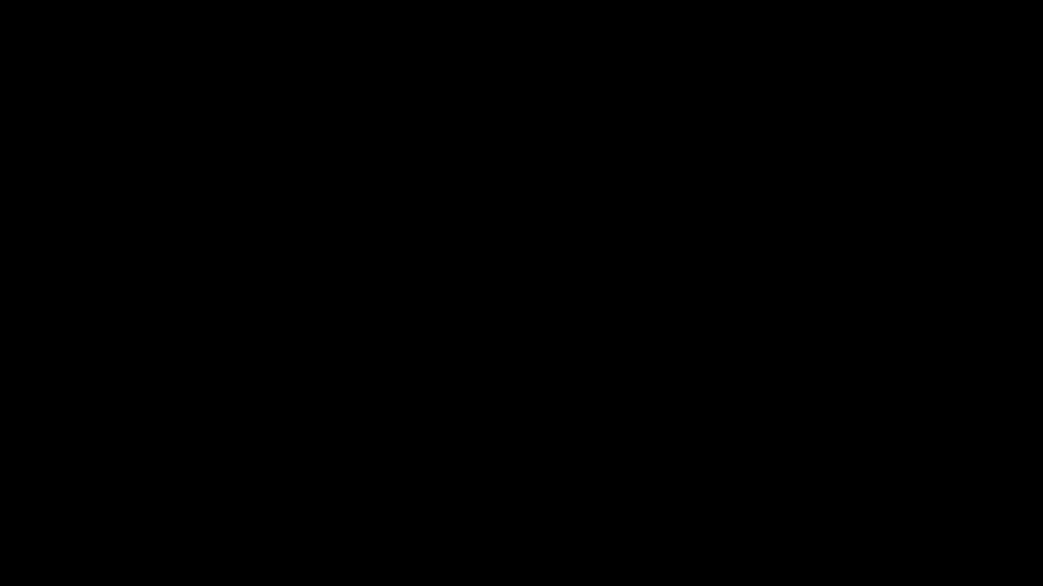
- Boot the 11.5.2 - Big Sur installer entry from the boot picker
key(Right)
key(Left)
key(Right)
key(Right)
key(Left)
key(Left)
key(Right)
key(Right)
key(Left)
key(Left)
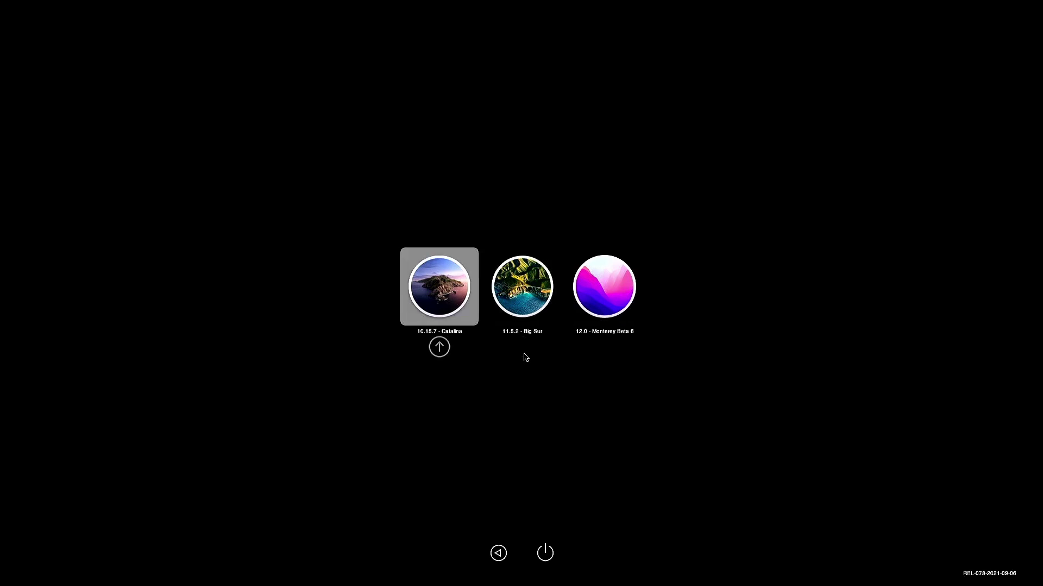
key(Right)
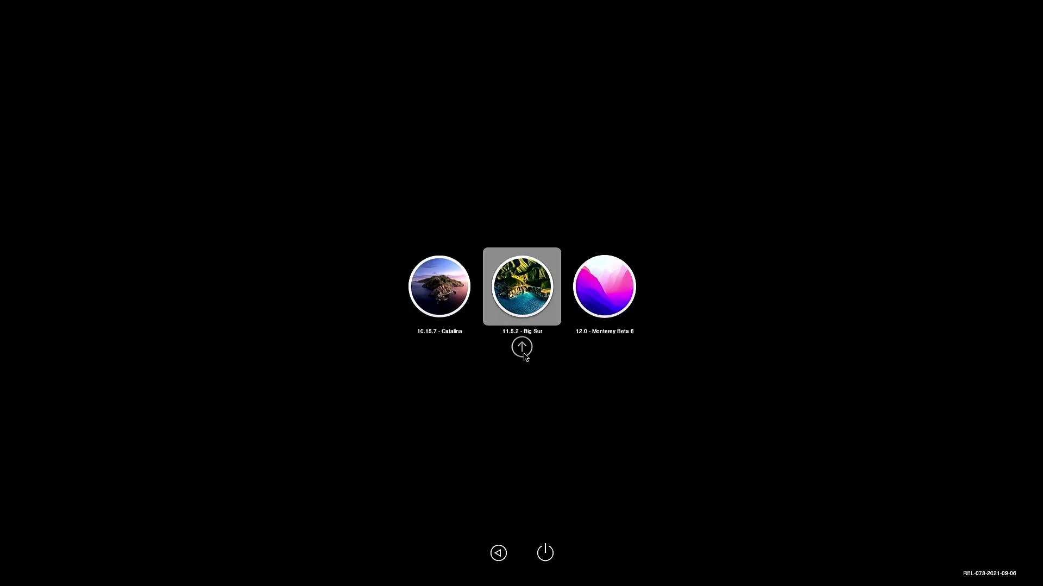
key(Left)
key(Right)
key(Right)
key(Left)
key(Left)
key(Right)
key(Return)
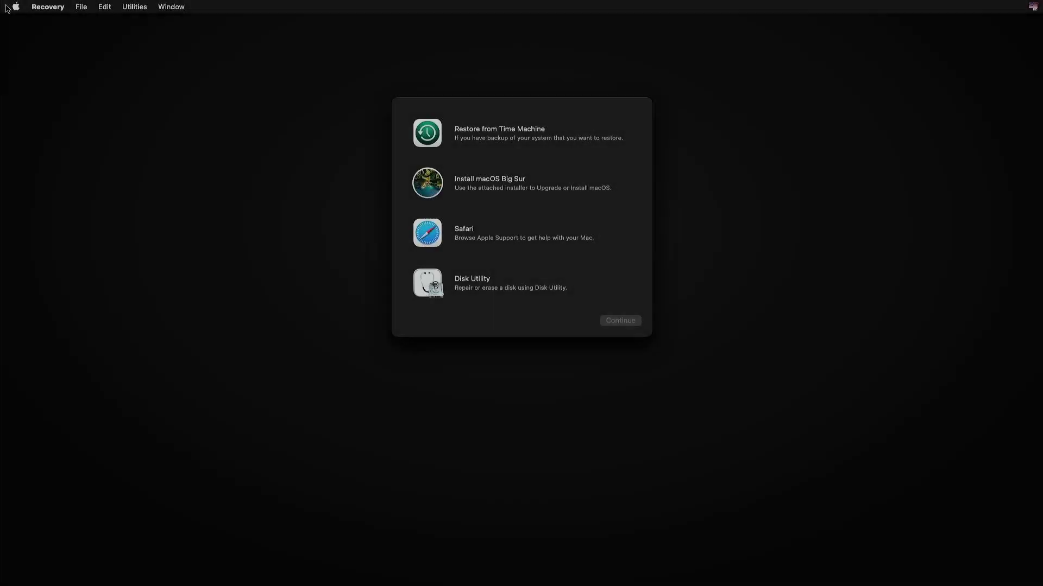
- Open Disk Utility from the recovery environment and show all devices instead of only volumes
click(484, 282)
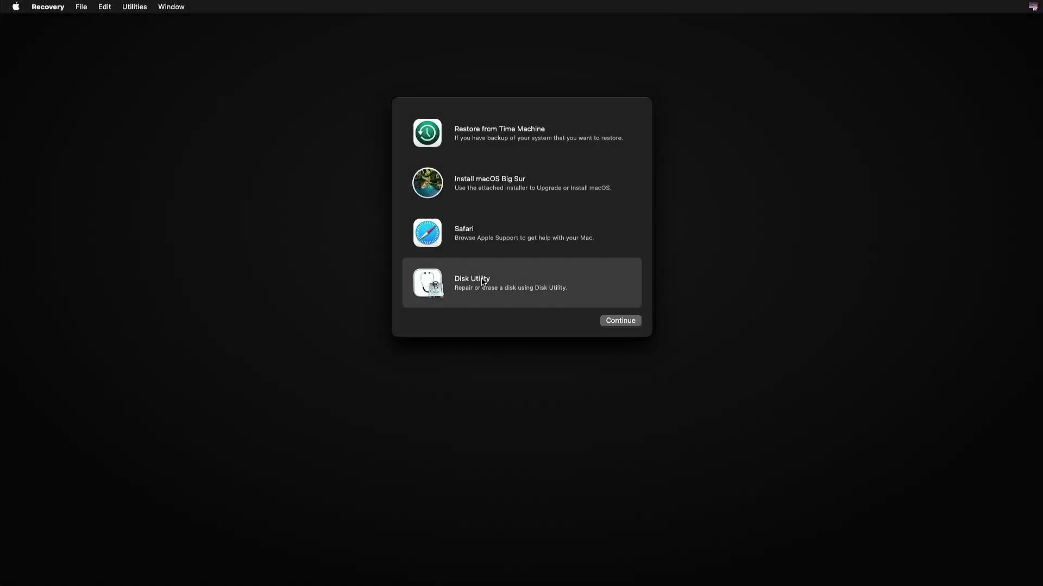
click(628, 326)
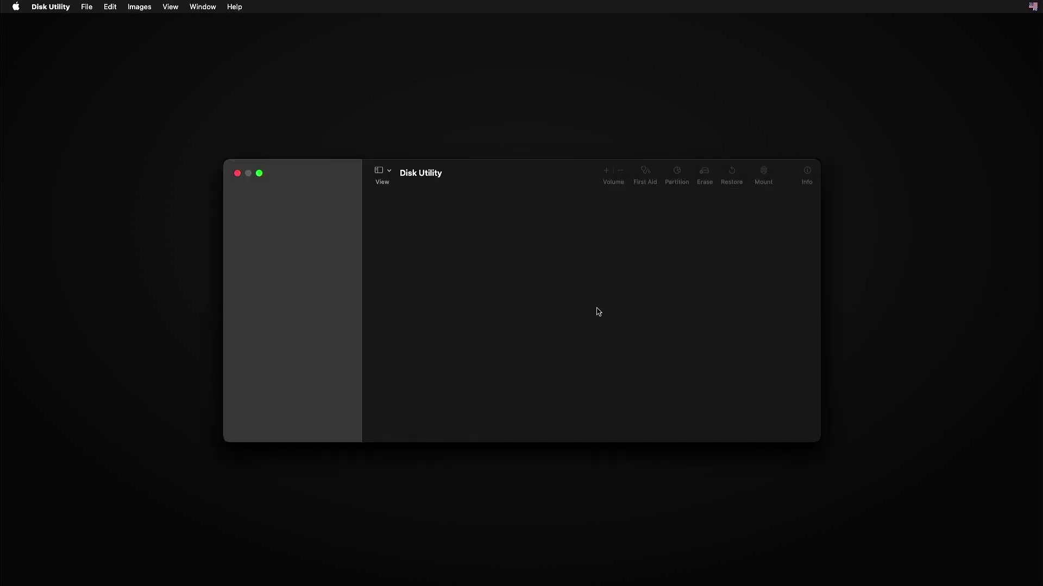
click(384, 171)
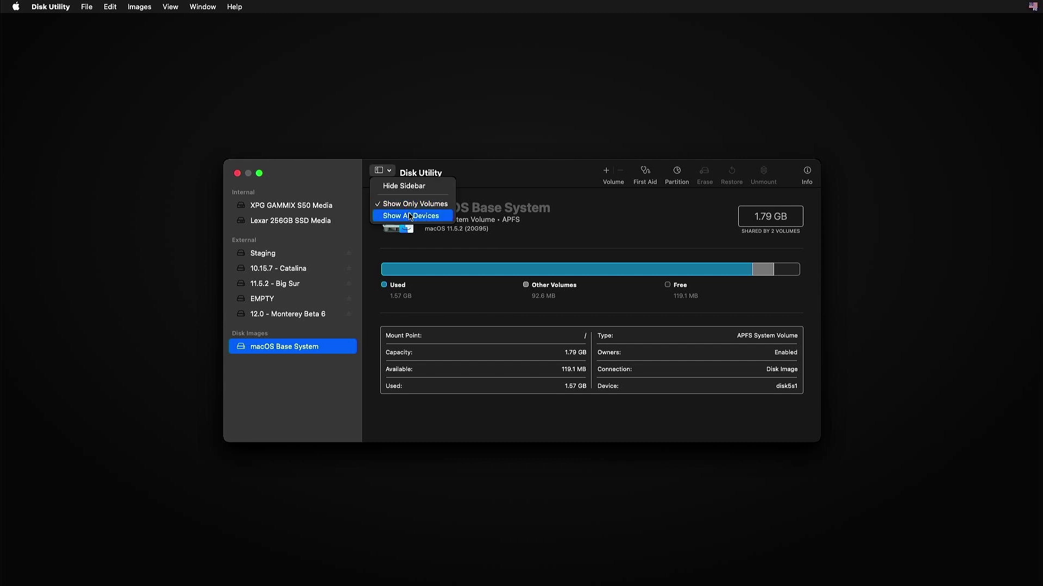
click(410, 216)
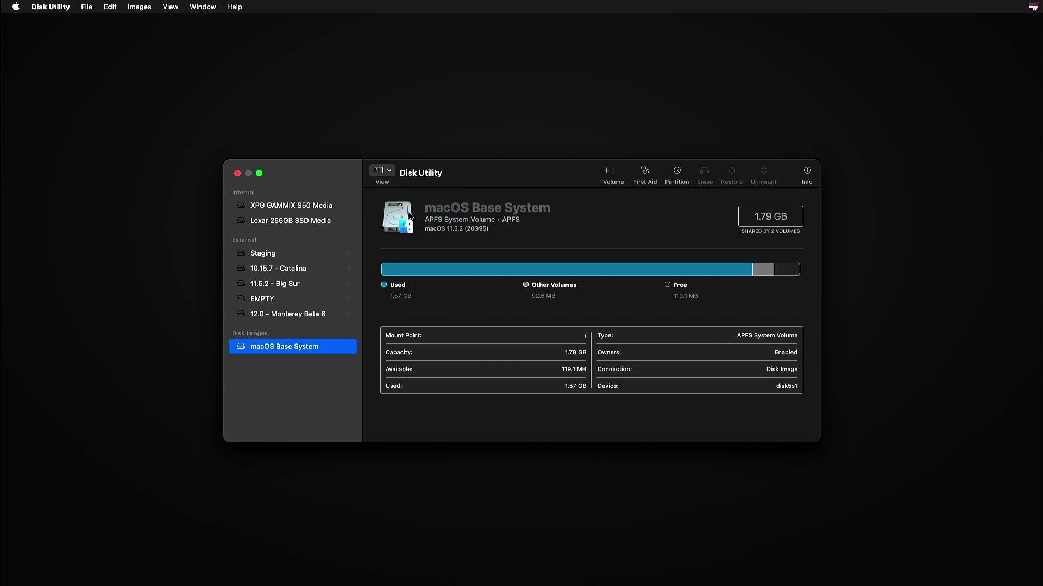
- Compare the details of the two internal drives, XPG GAMMIX S50 Media and Lexar 256GB SSD Media
click(314, 207)
click(313, 219)
click(313, 209)
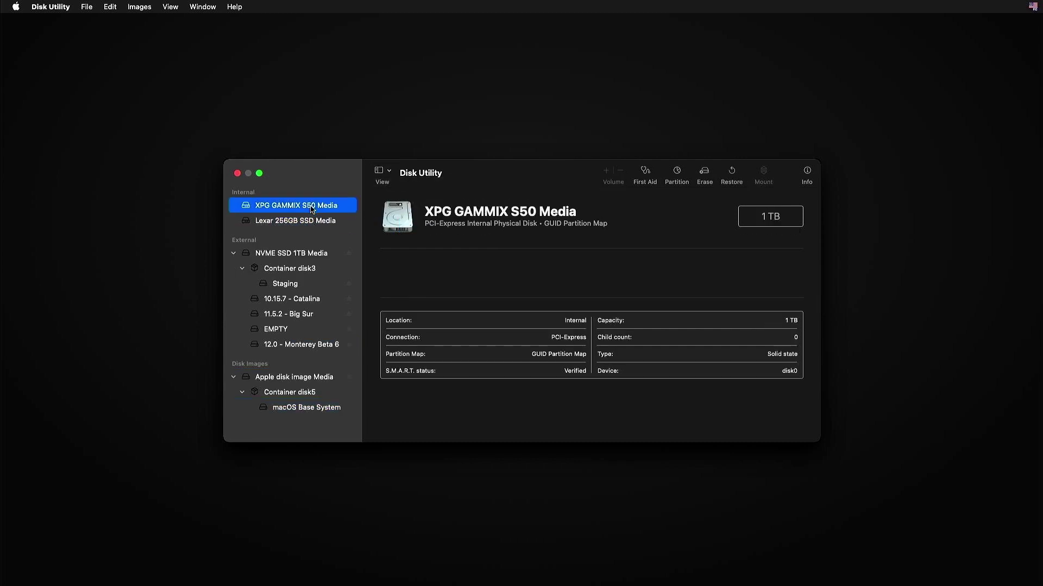
click(318, 223)
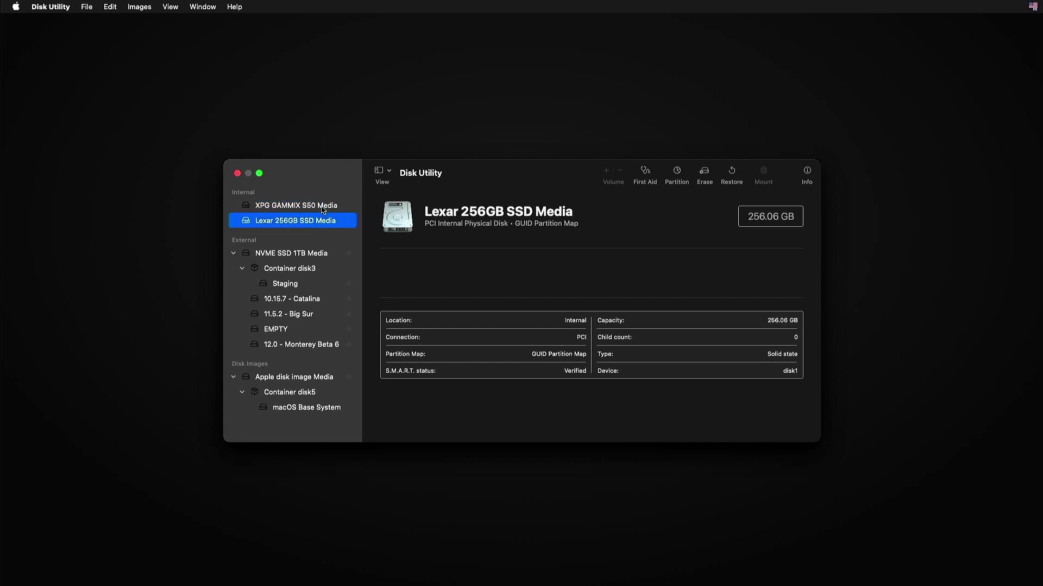
click(321, 207)
click(324, 220)
click(320, 206)
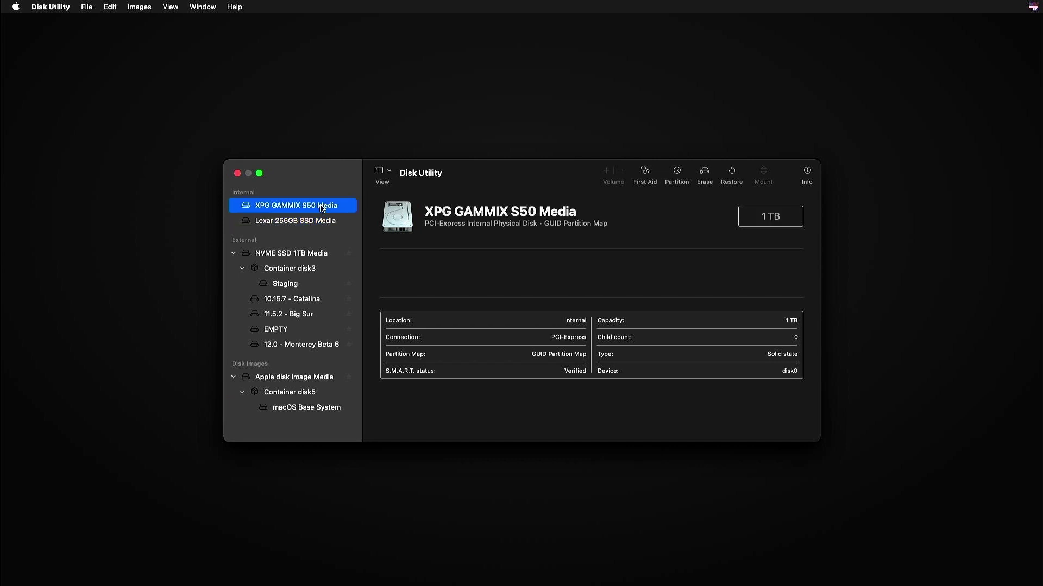
click(319, 218)
click(320, 208)
click(317, 219)
- Erase the XPG GAMMIX S50 Media drive, naming it macOS with APFS format and the GUID Partition Map scheme
click(304, 211)
click(703, 173)
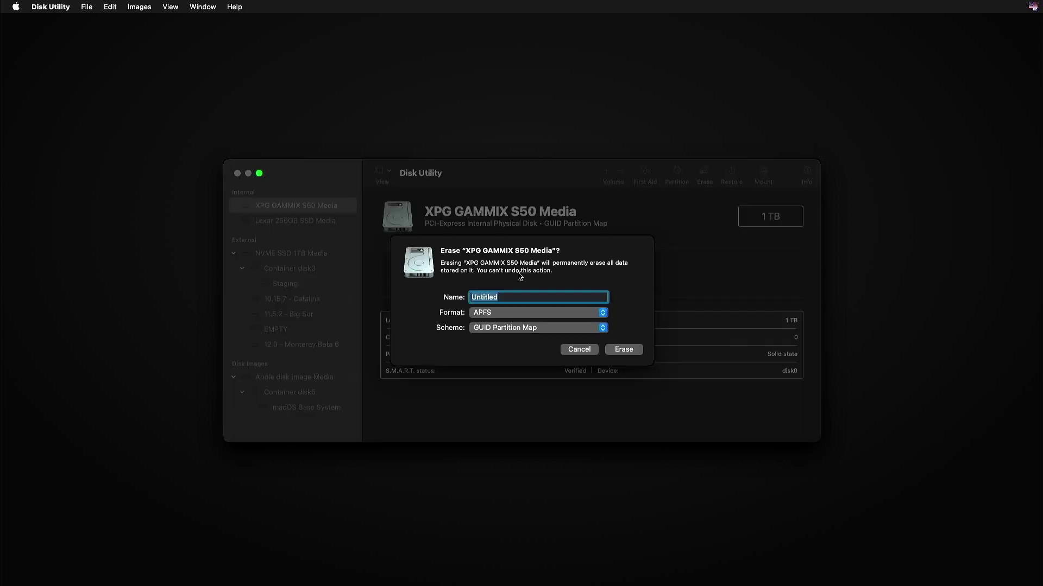
text(macOS)
click(495, 314)
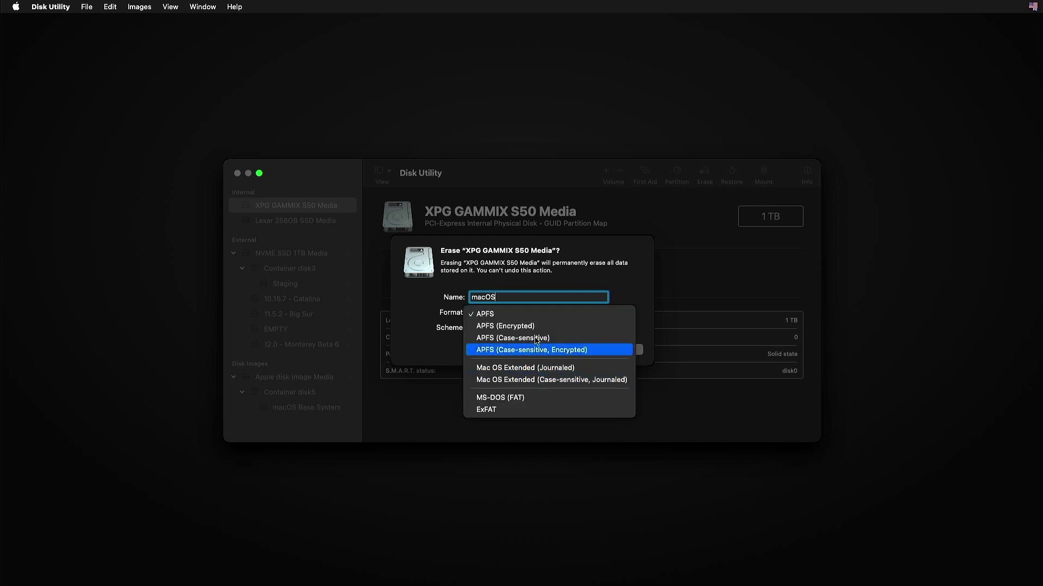
click(510, 315)
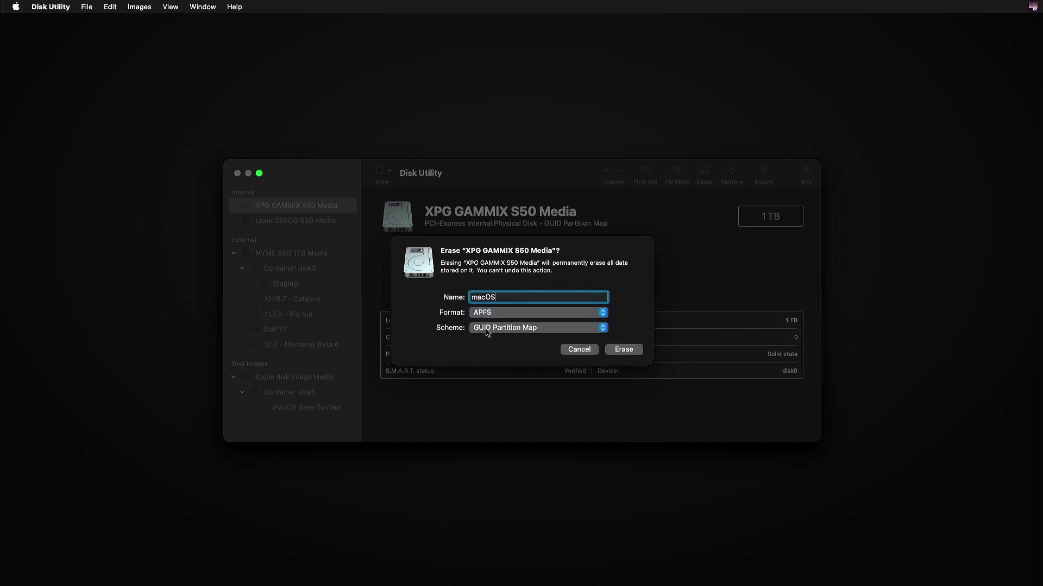
click(496, 329)
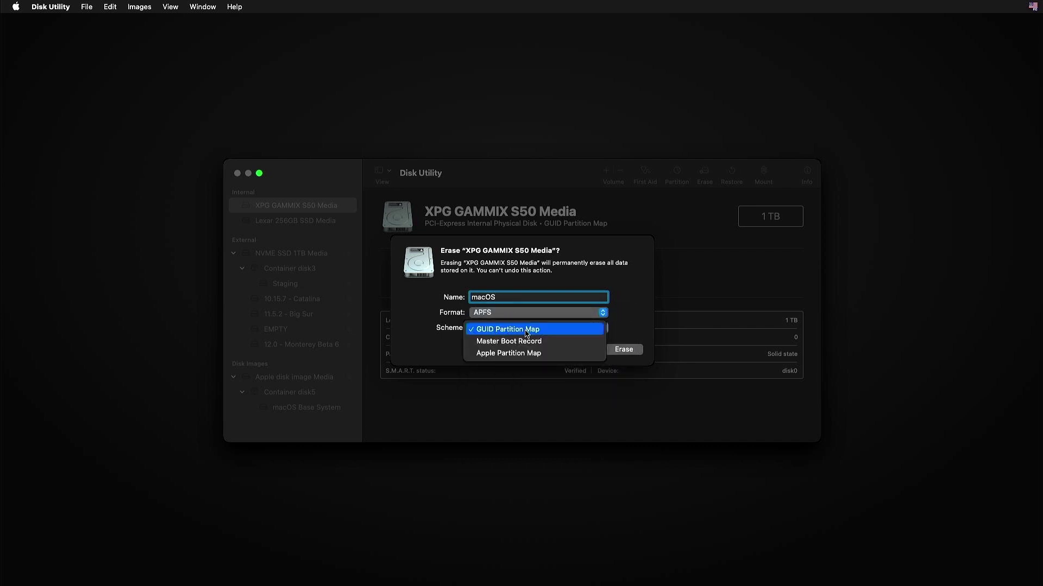
click(505, 330)
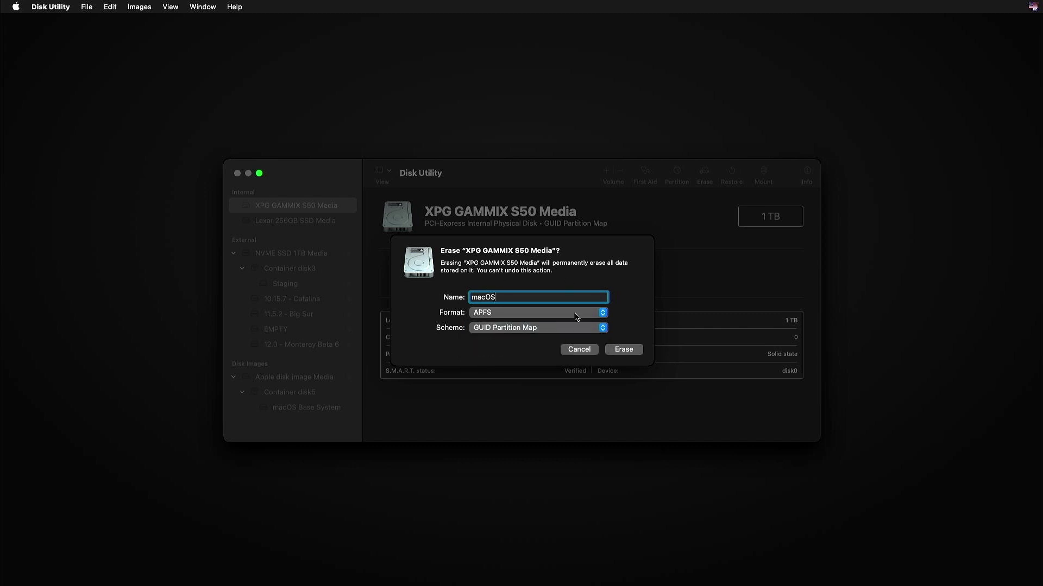
click(618, 350)
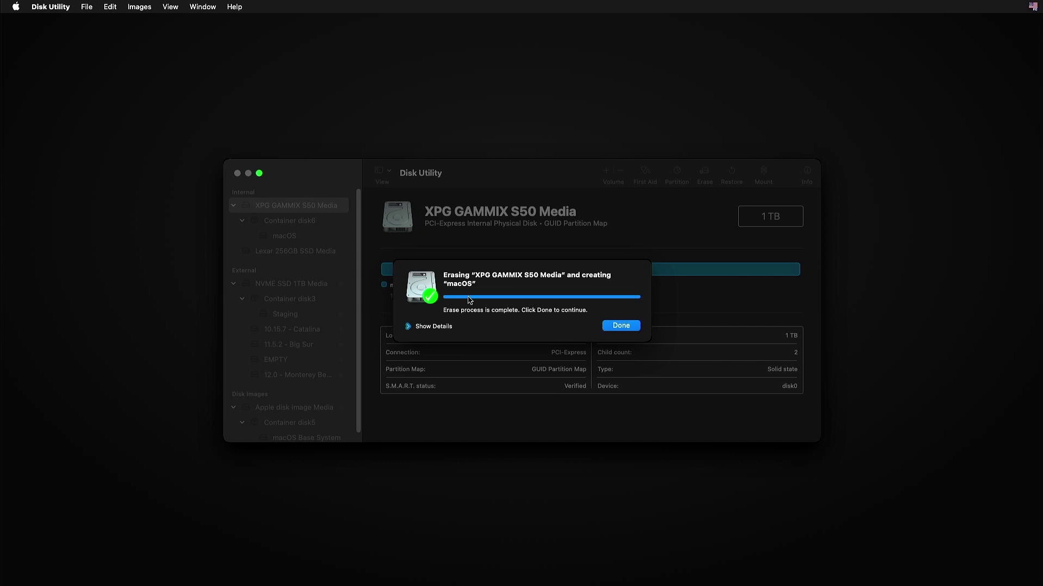
click(619, 326)
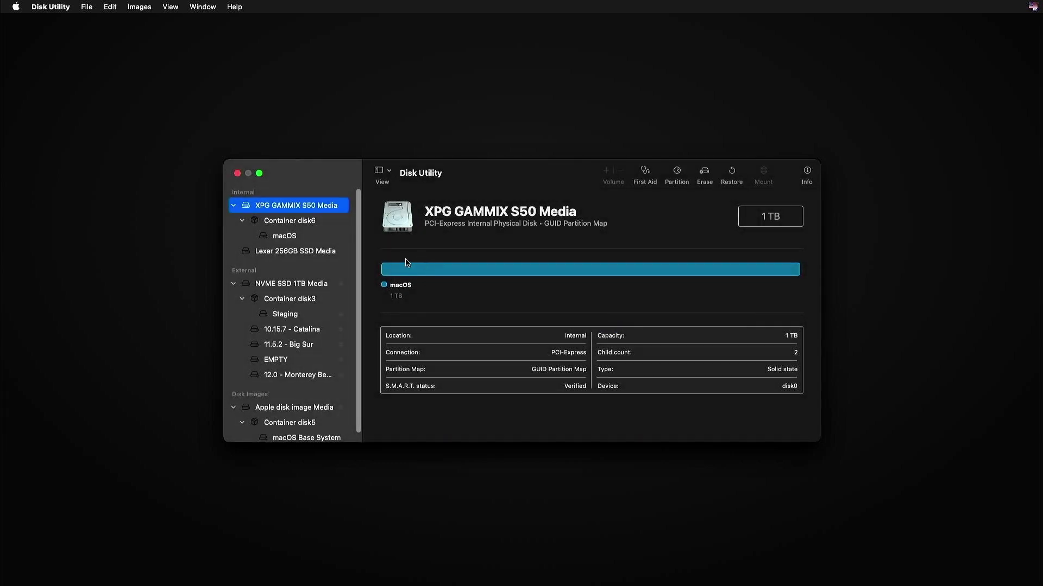
- Inspect the new APFS container, its macOS volume and the Lexar 256GB SSD Media drive
click(276, 220)
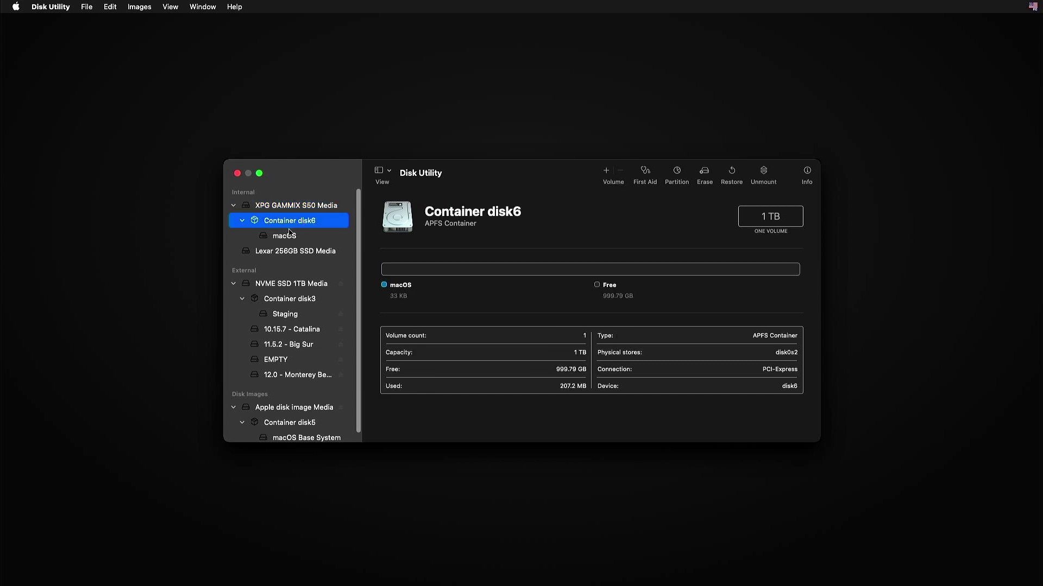
click(288, 236)
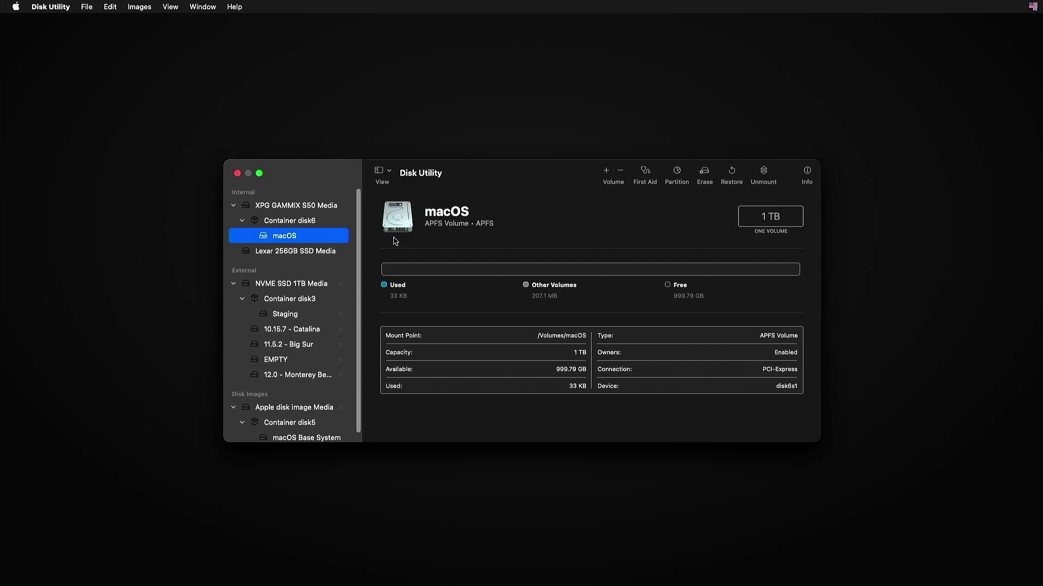
click(315, 251)
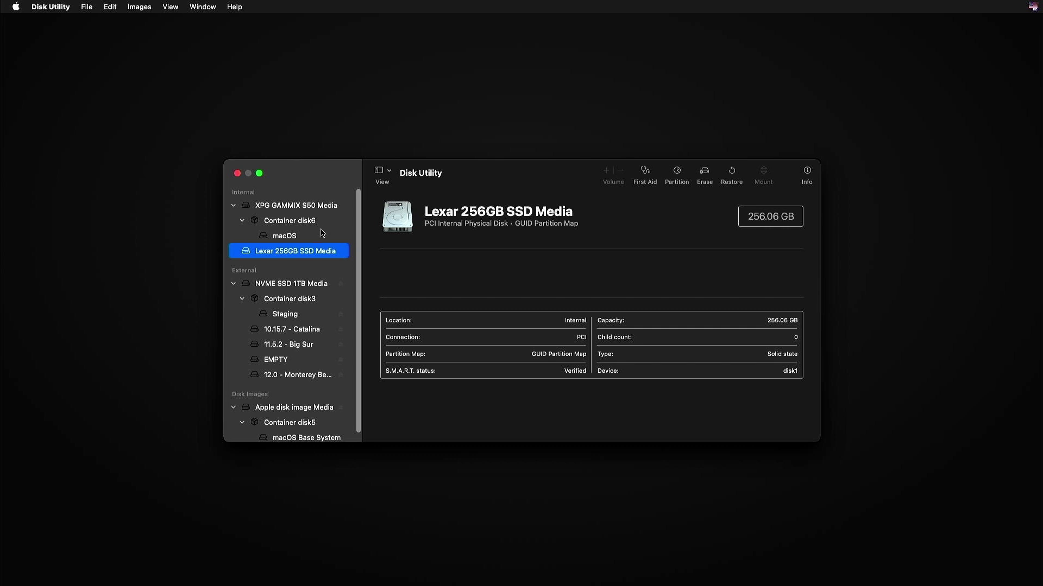
- Quit Disk Utility and start the macOS Big Sur installer, continuing past its welcome page
click(34, 8)
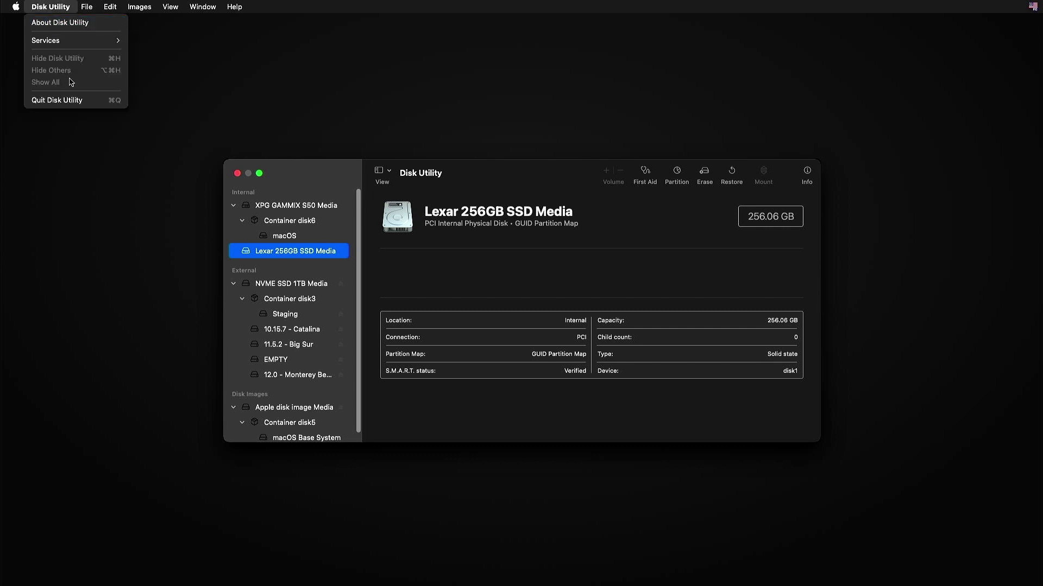
click(74, 100)
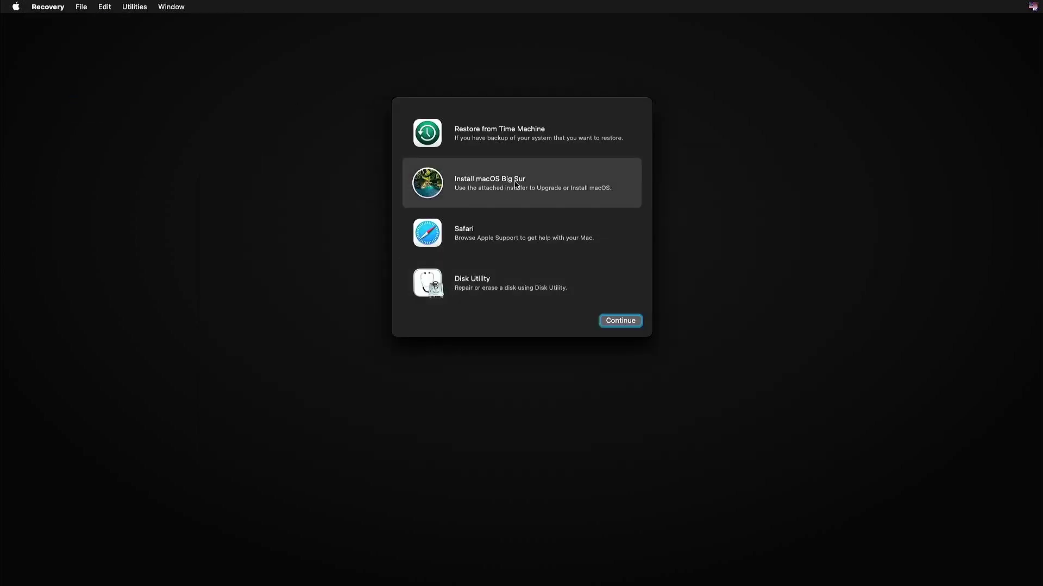
click(630, 325)
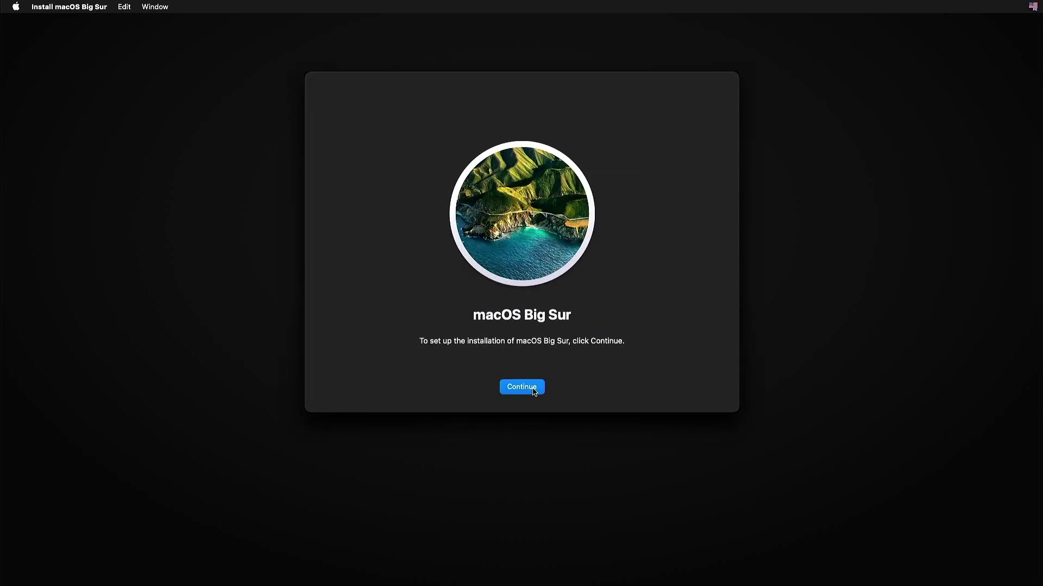
click(534, 388)
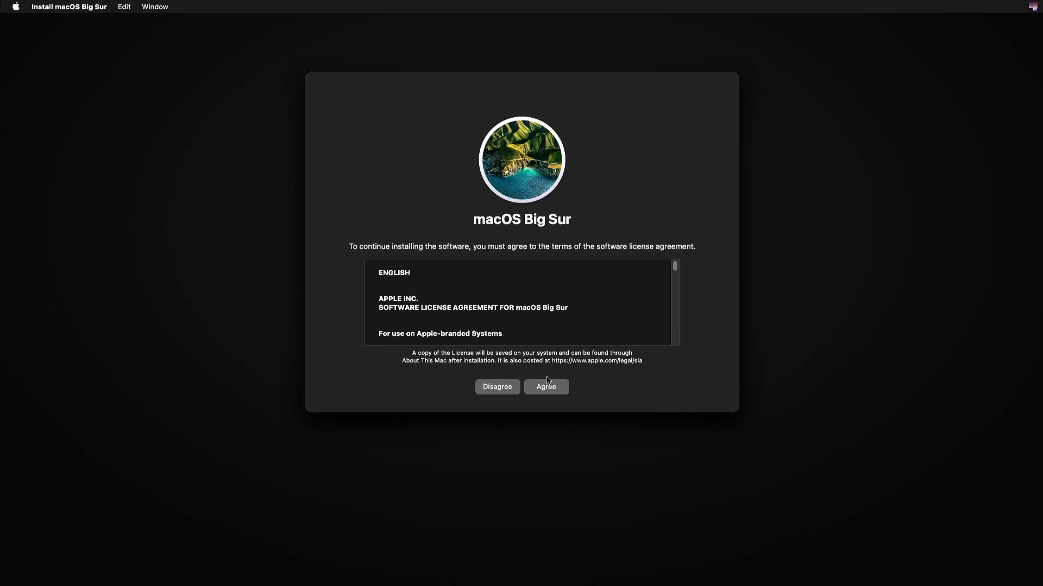
- Agree to the software license agreement and select the macOS disk as the installation destination
click(548, 385)
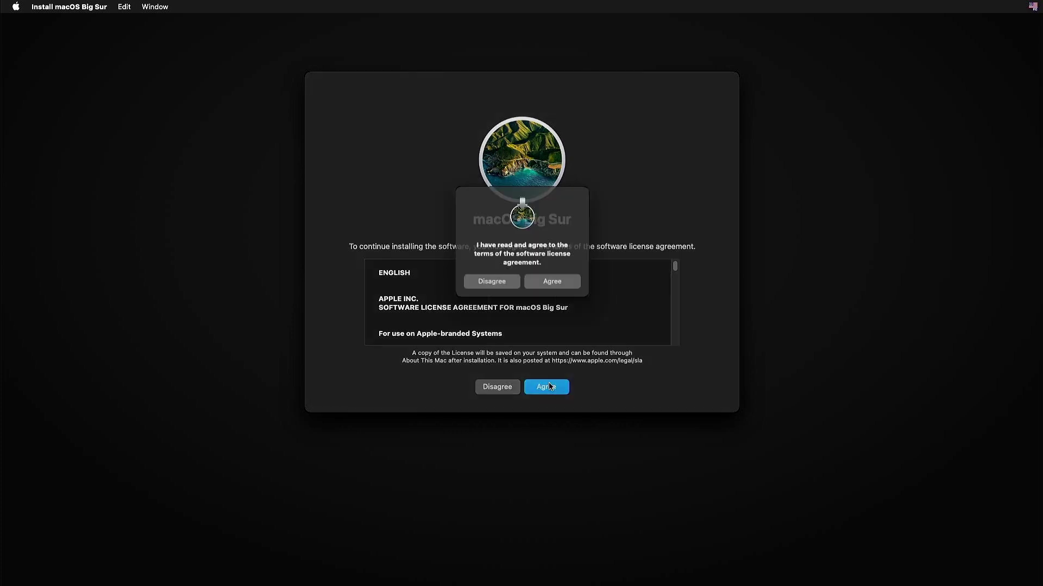
click(565, 282)
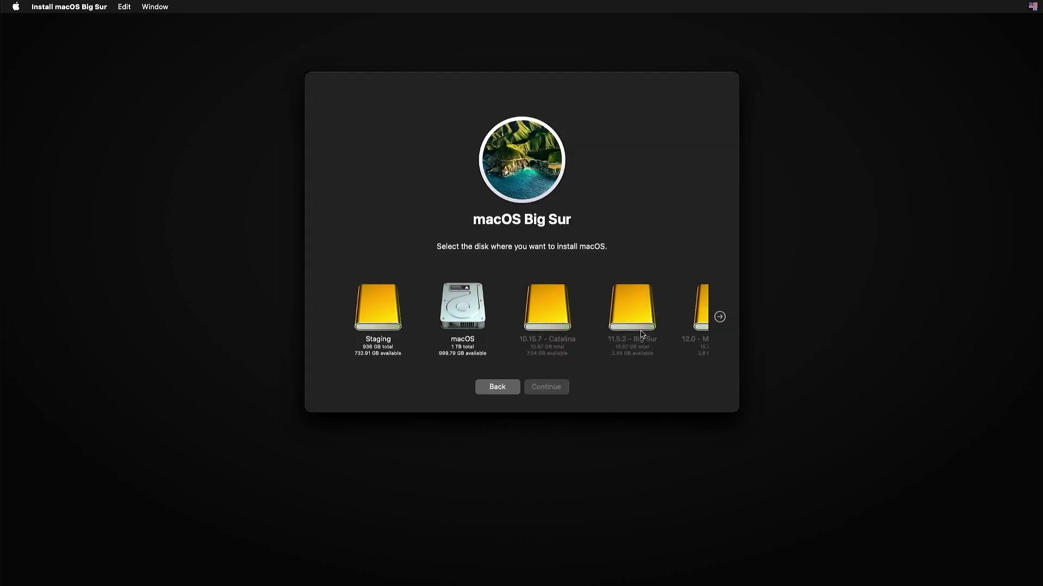
click(456, 293)
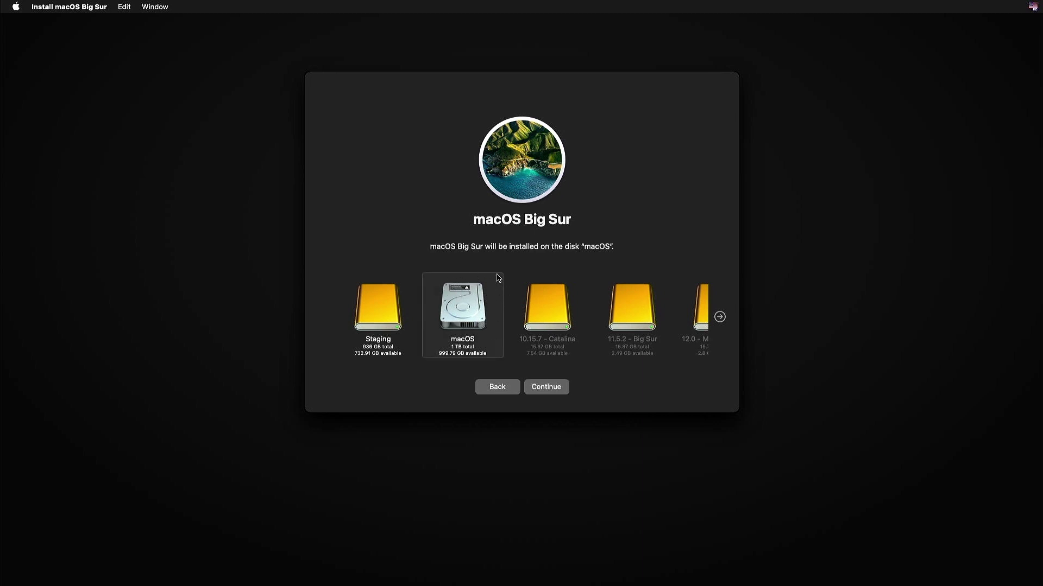
- Start installing macOS Big Sur on the selected macOS disk
click(544, 382)
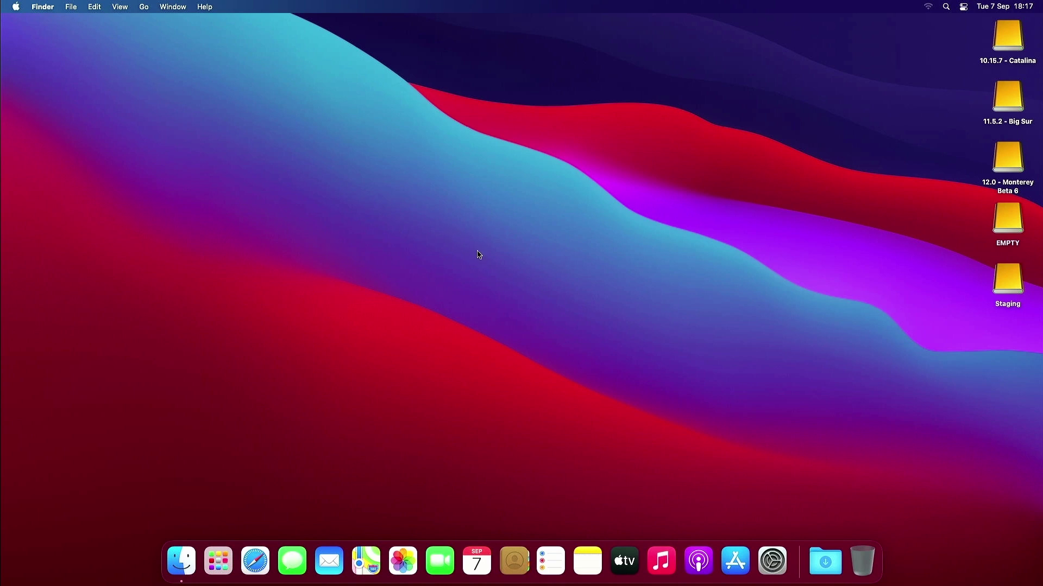
- Turn on showing hard disks on the desktop in the Finder preferences, and close the preferences window
click(45, 9)
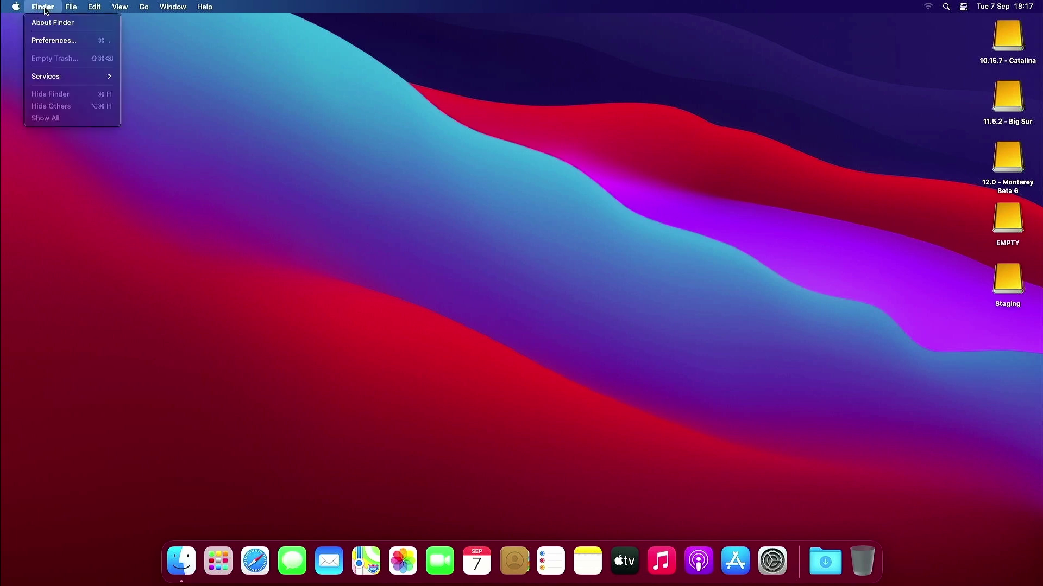
click(54, 39)
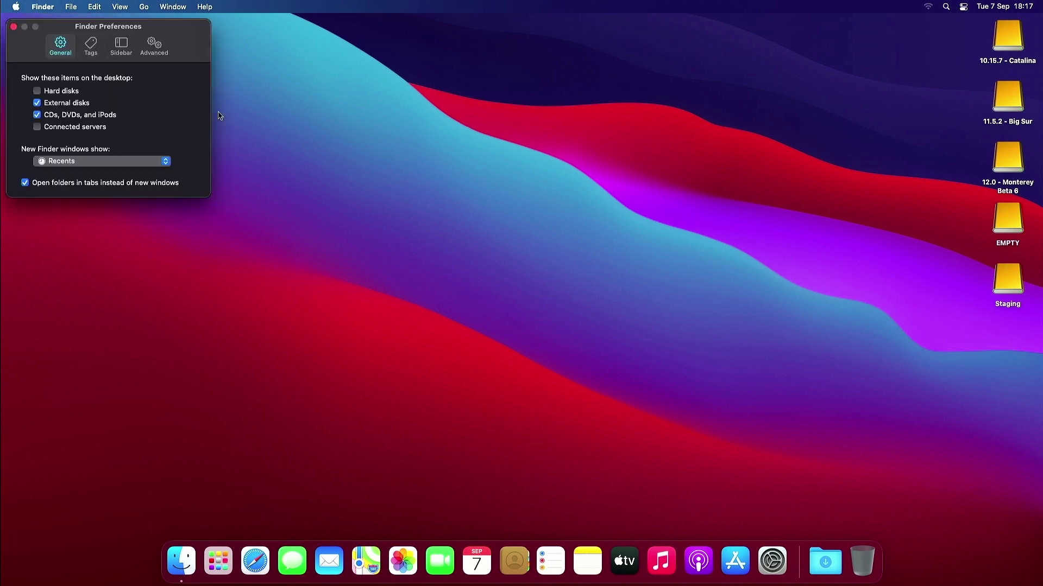
click(60, 91)
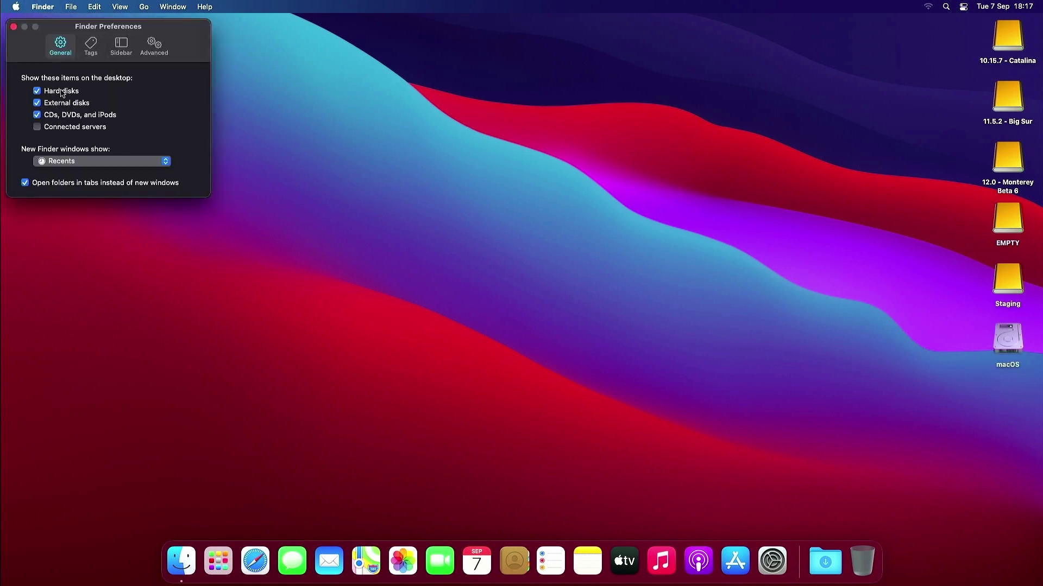
key(super+w)
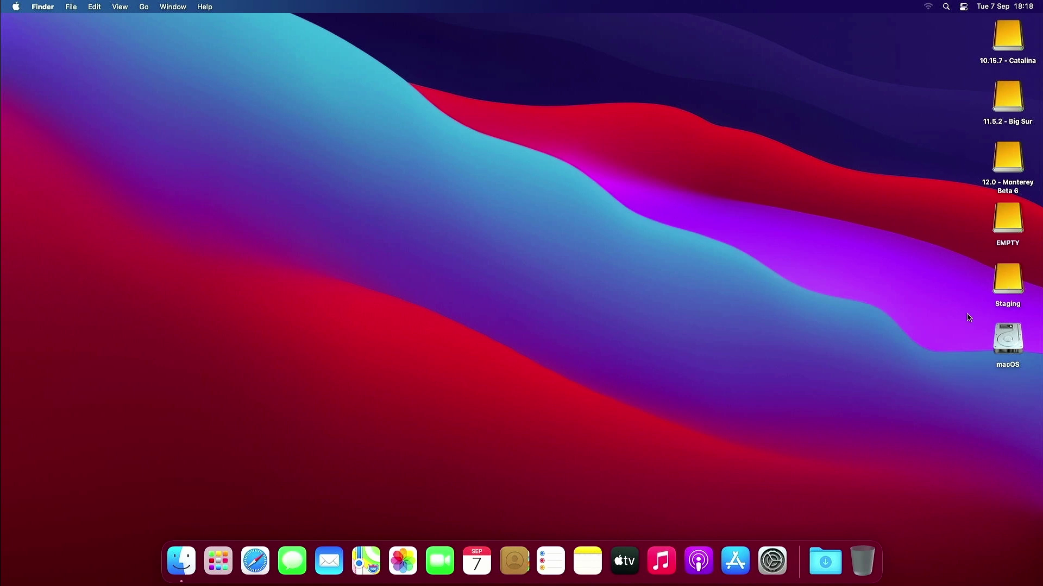
drag(959, 54, 1024, 304)
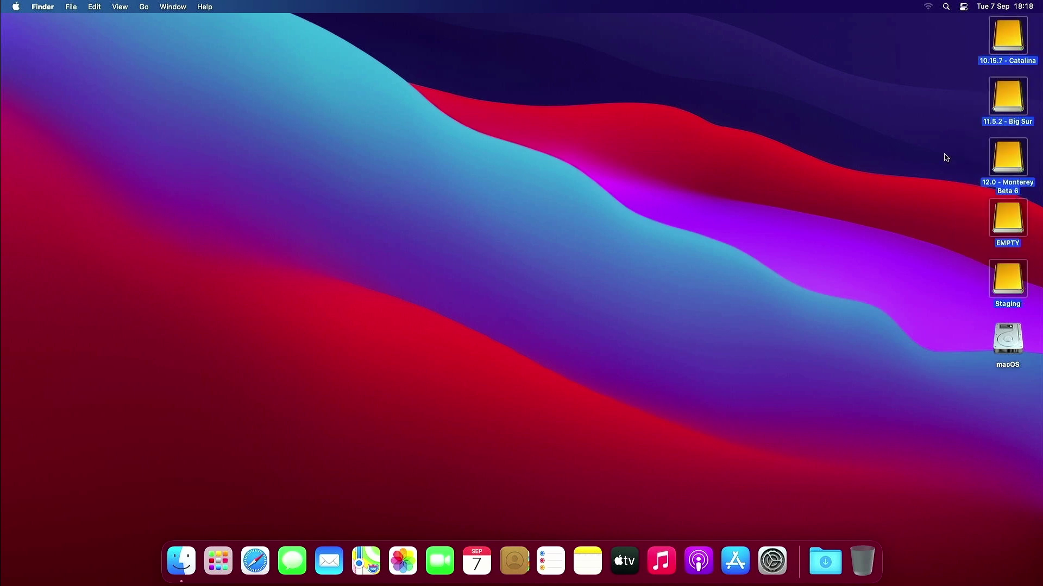
click(951, 136)
click(1013, 353)
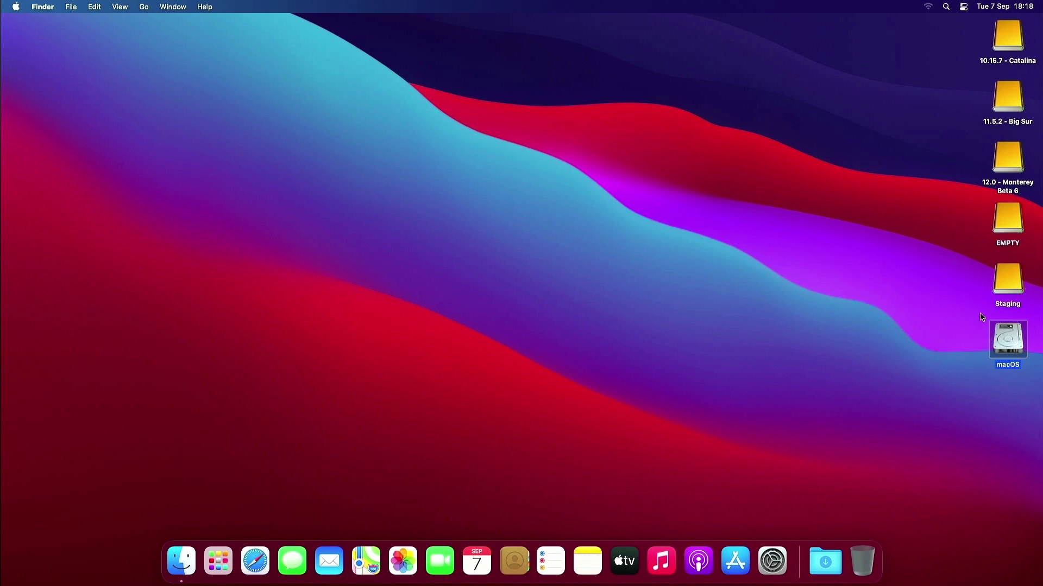
- Mount the EFI partition of the Staging drive with Mount EFI, authorizing it with the account password
click(1006, 283)
right_click(1006, 285)
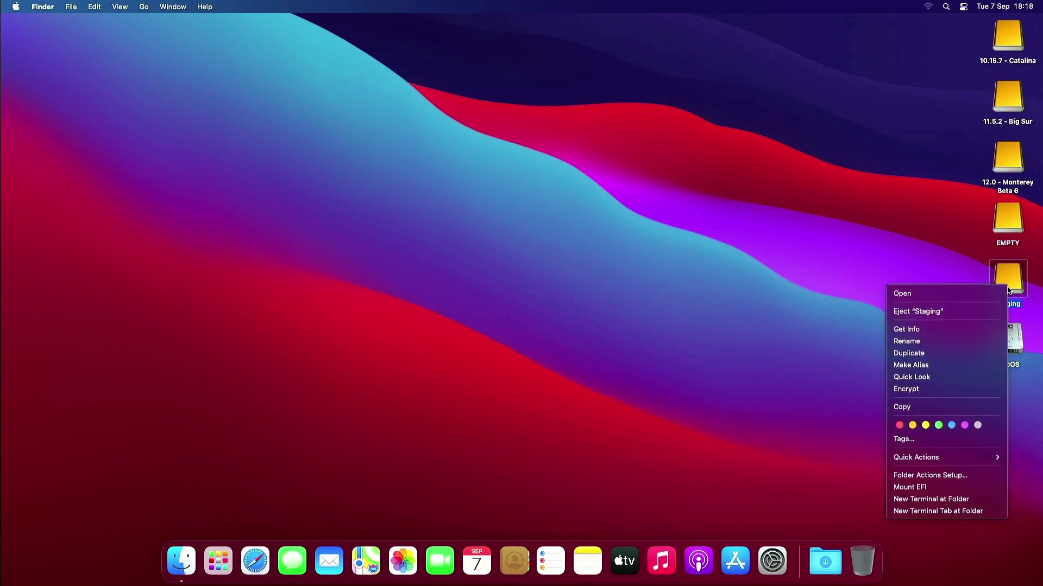
click(937, 487)
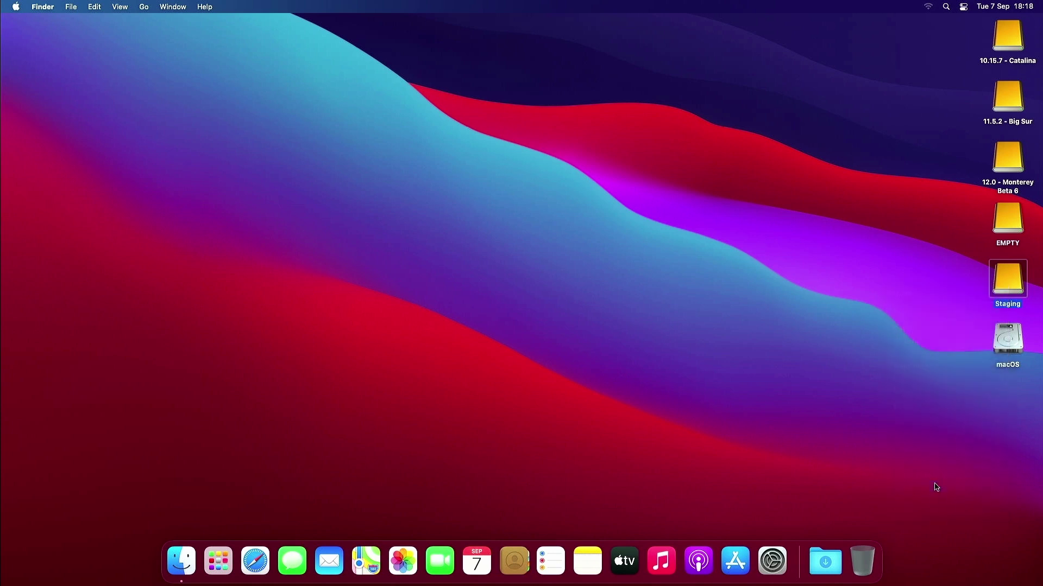
text(•••••••••)
key(Return)
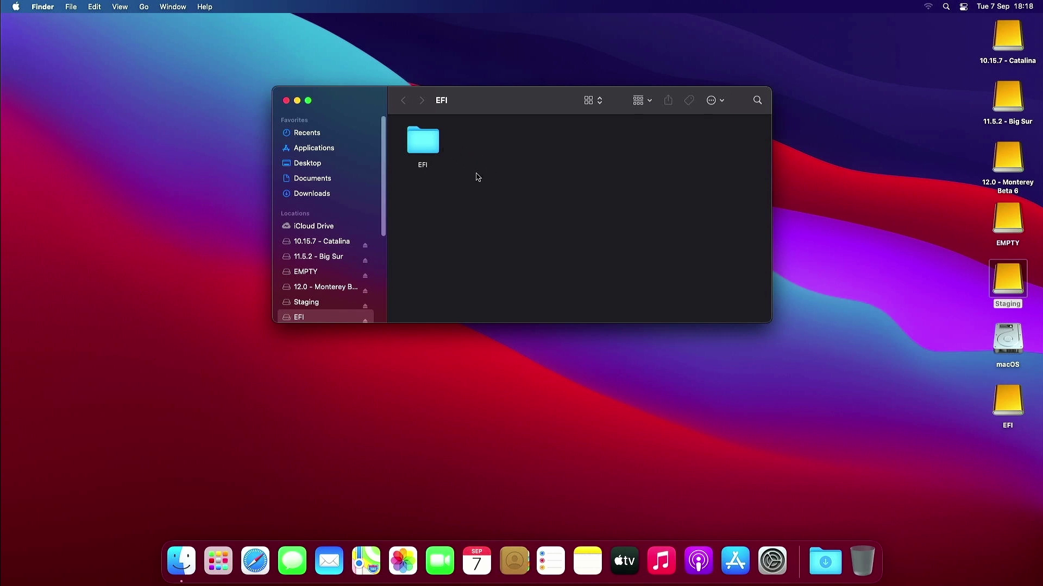
- Copy the EFI folder from the mounted external EFI partition to the desktop
click(427, 150)
key(super+c)
click(481, 364)
key(super+v)
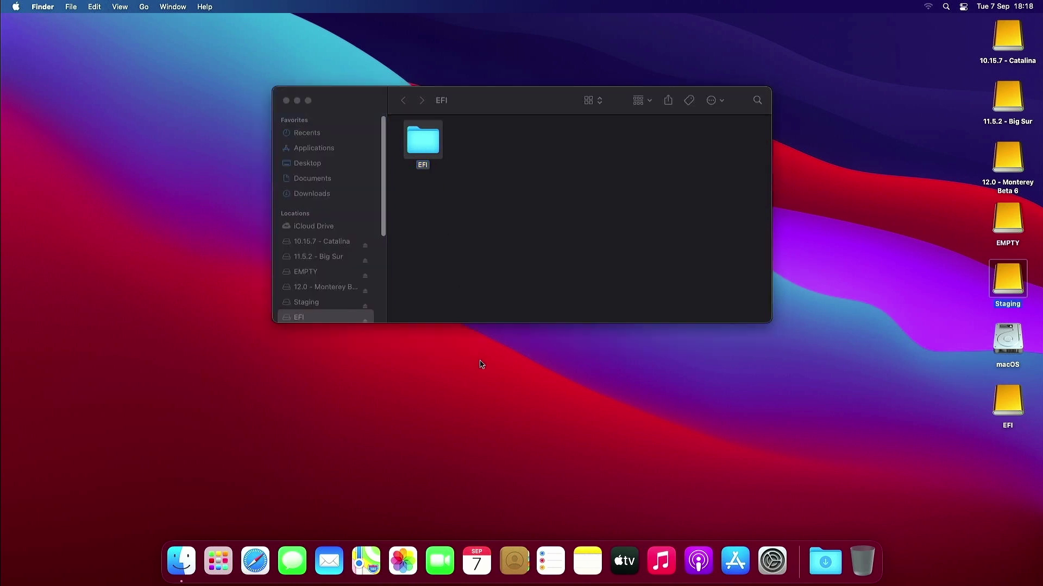
click(493, 273)
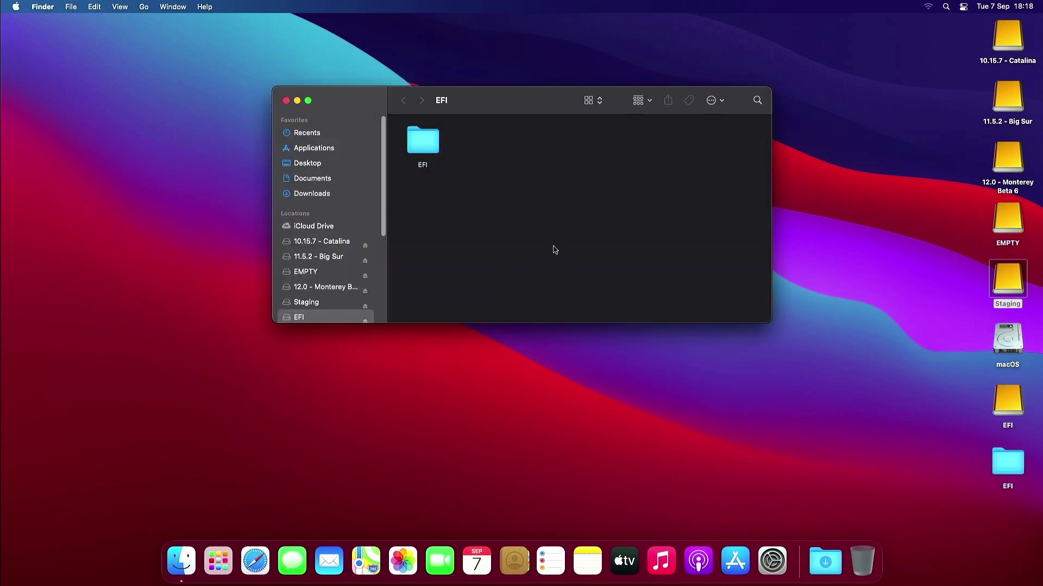
- Close the external EFI partition's window and eject the external drives from the desktop
key(super+w)
drag(916, 38, 1029, 285)
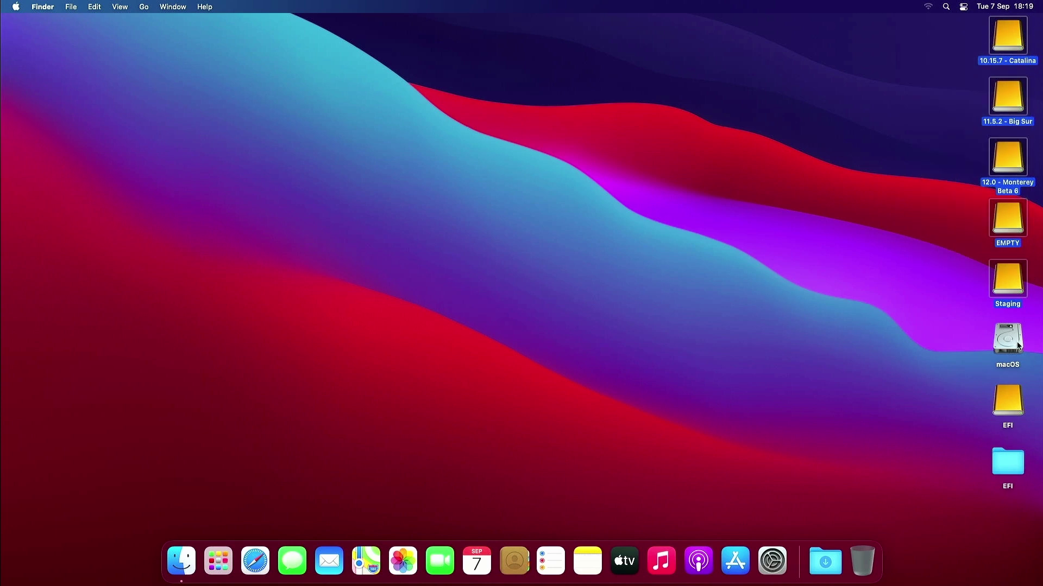
key(super+e)
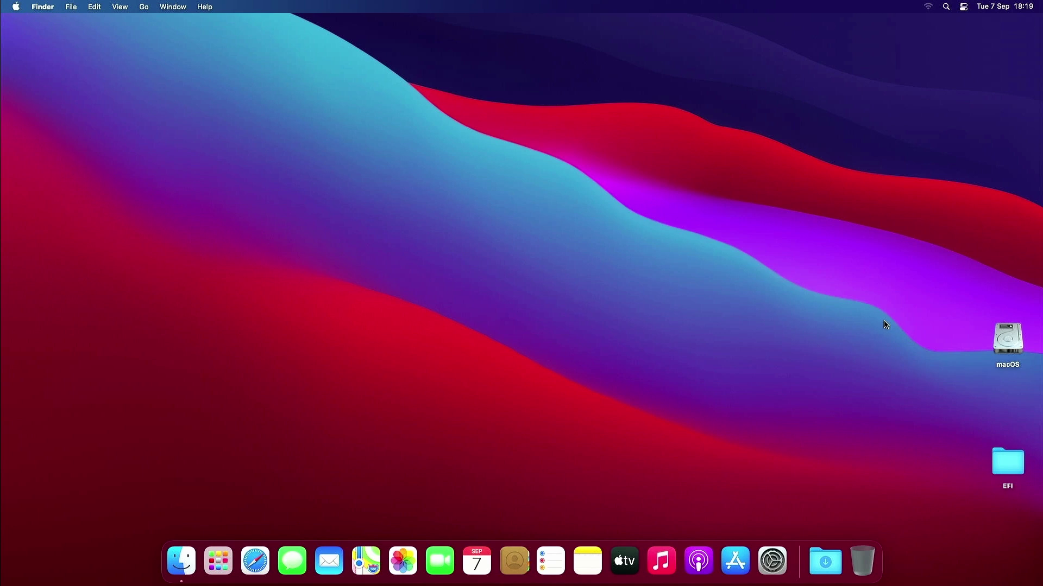
- Mount the EFI partition of the internal macOS drive with Mount EFI, authorizing it with the account password
click(998, 351)
right_click(1001, 349)
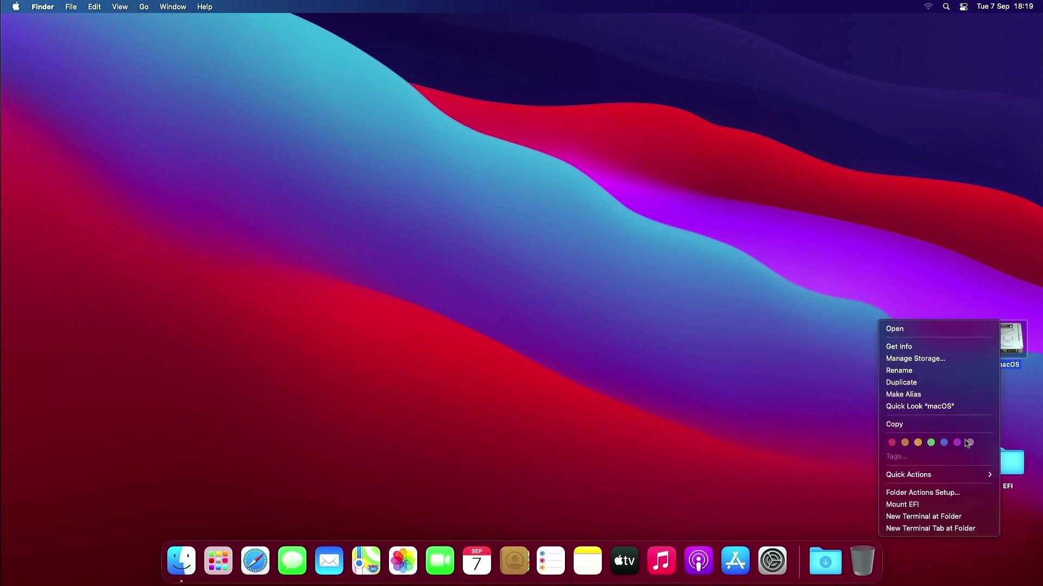
click(907, 503)
text(****)
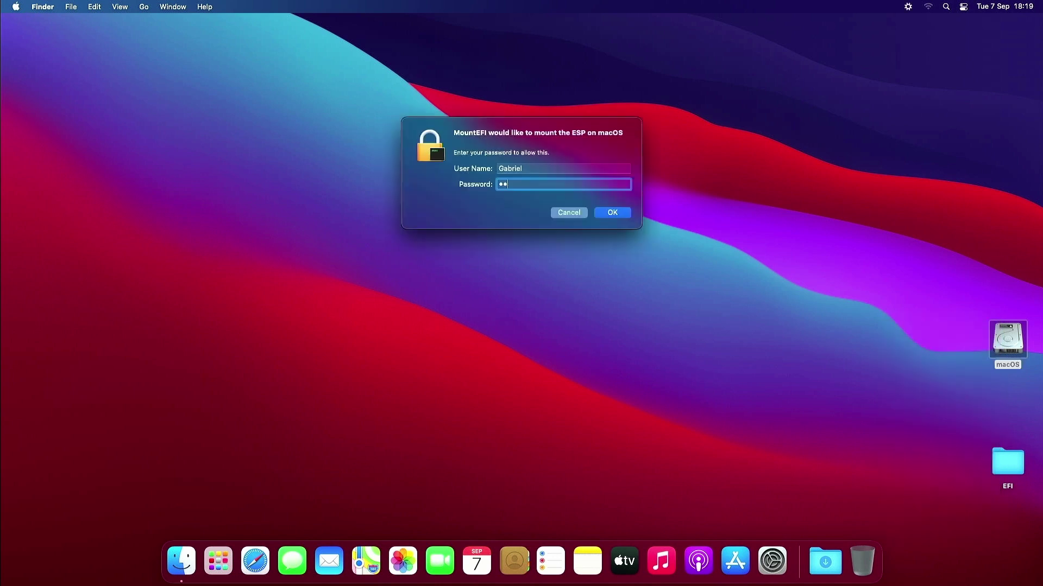
key(Return)
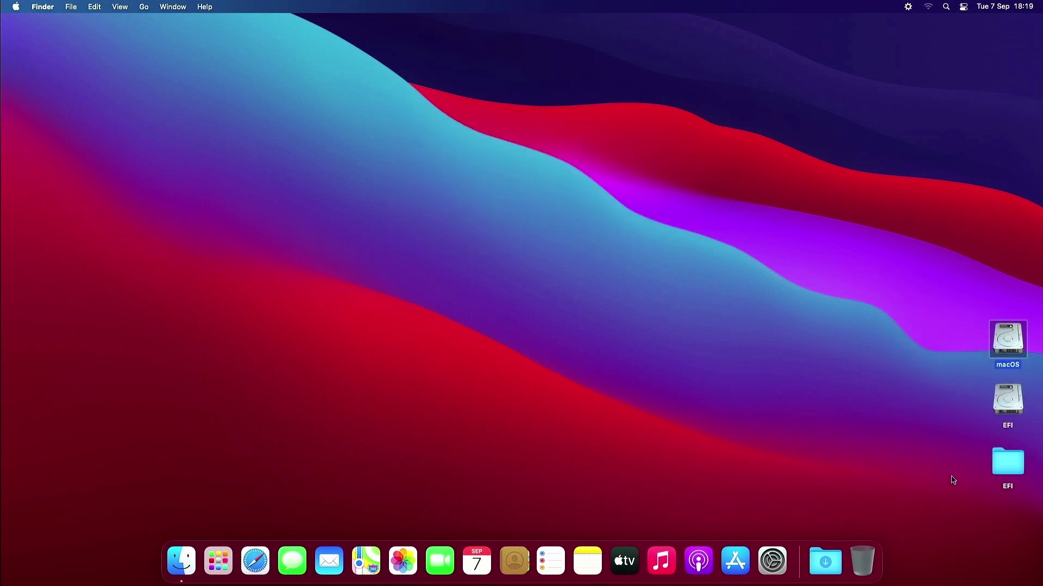
- Check the APPLE folder on the internal EFI partition and move the existing EFI folder to the Trash
key(super+Down)
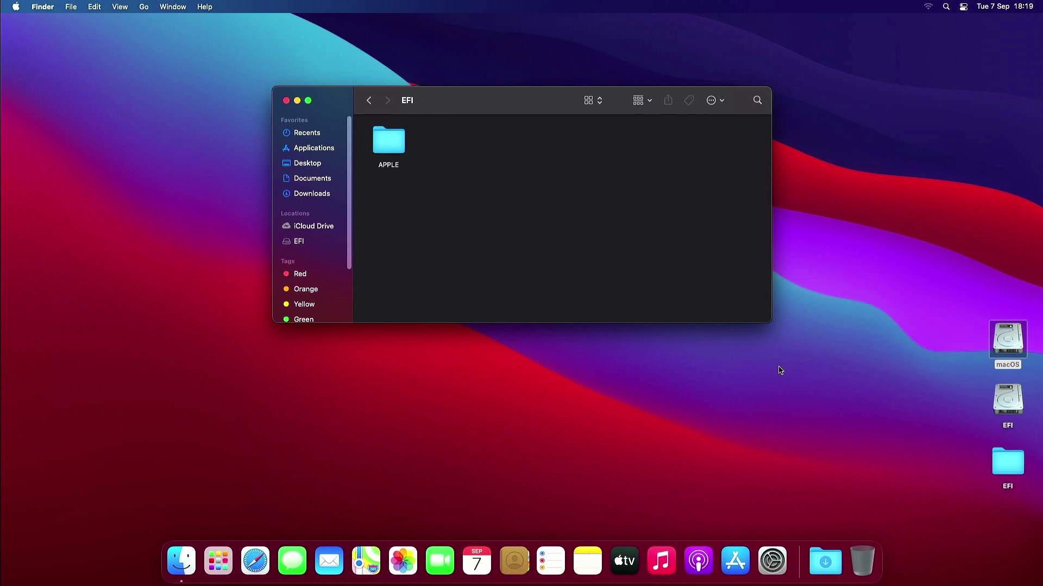
key(Down)
key(super+Down)
key(Down)
key(super+Down)
key(super+Up)
key(super+Up)
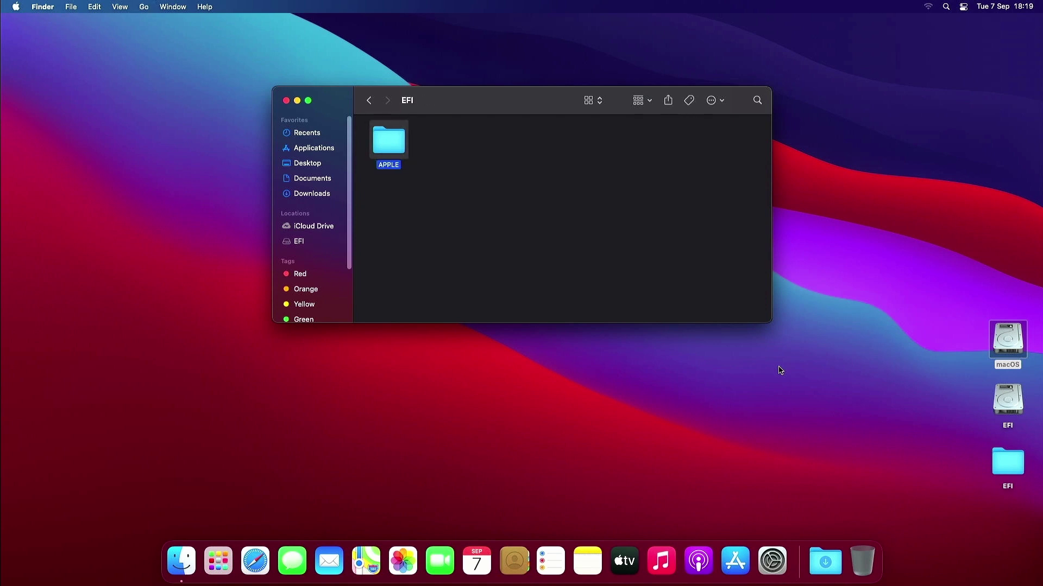
key(super+Up)
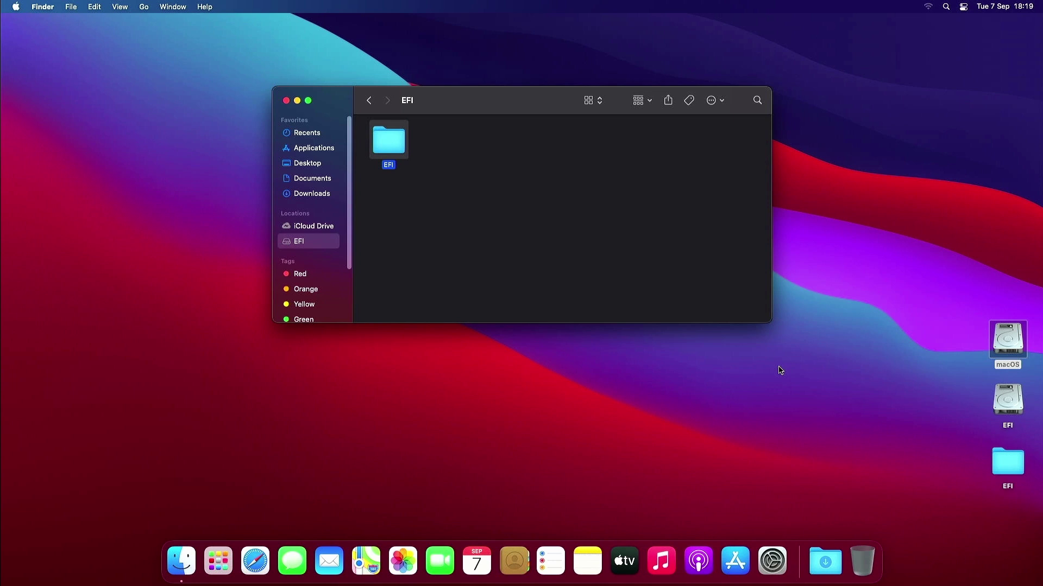
key(super+BackSpace)
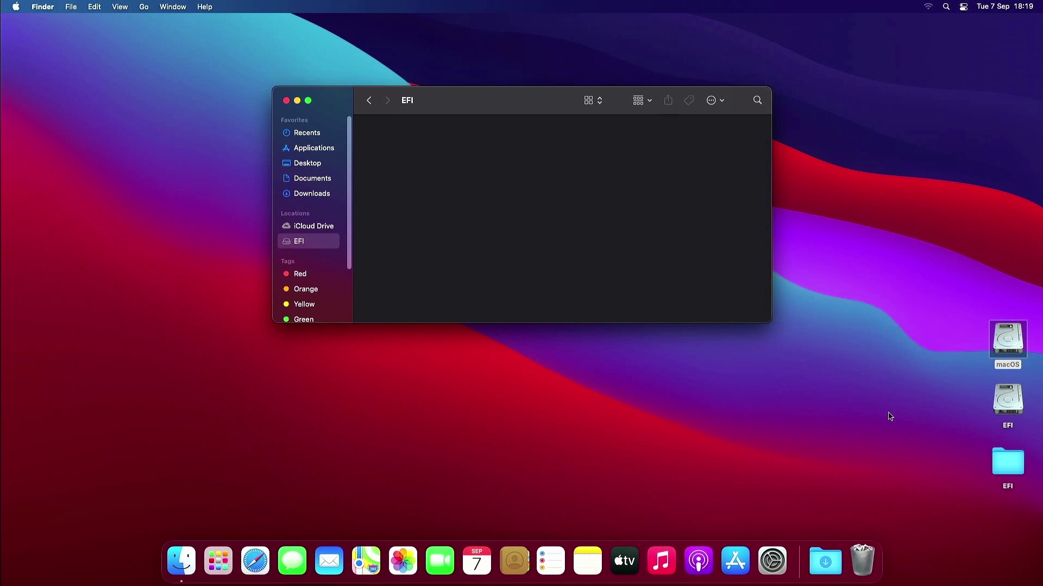
- Move the EFI folder from the desktop into the internal drive's EFI partition and close its window
drag(956, 451, 1026, 486)
key(super+c)
click(667, 232)
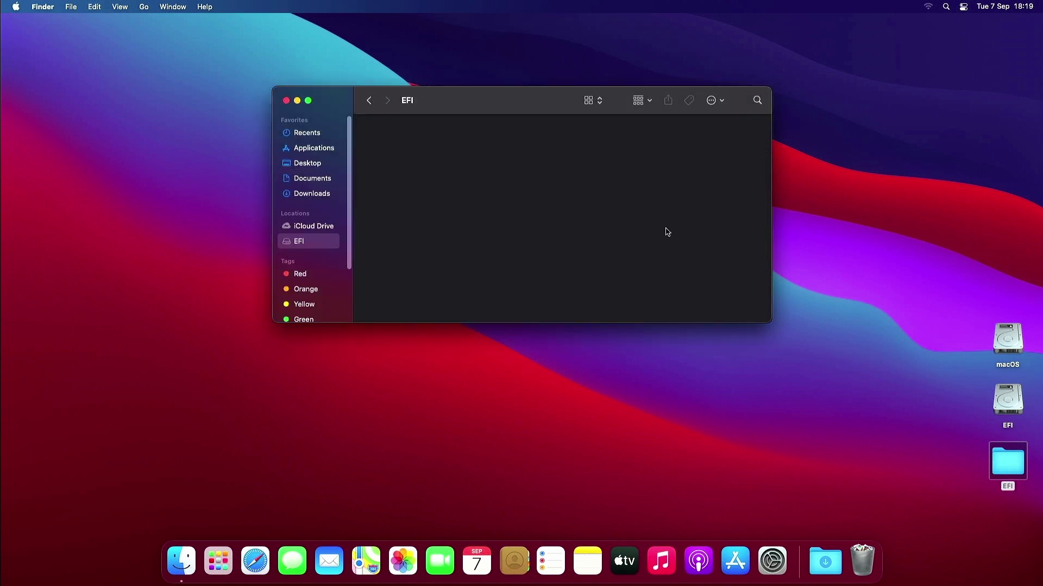
key(super+alt+v)
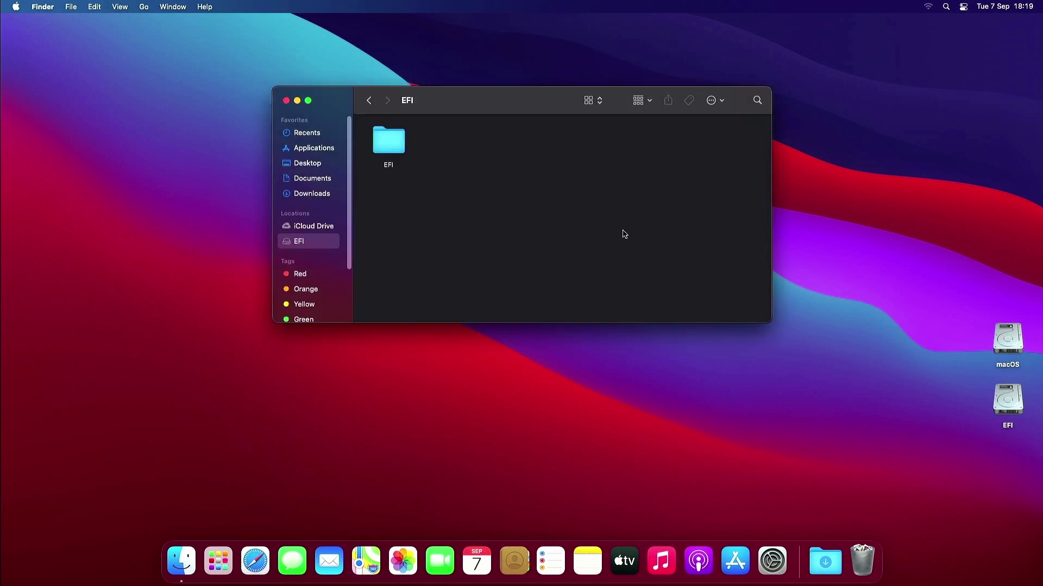
key(super+w)
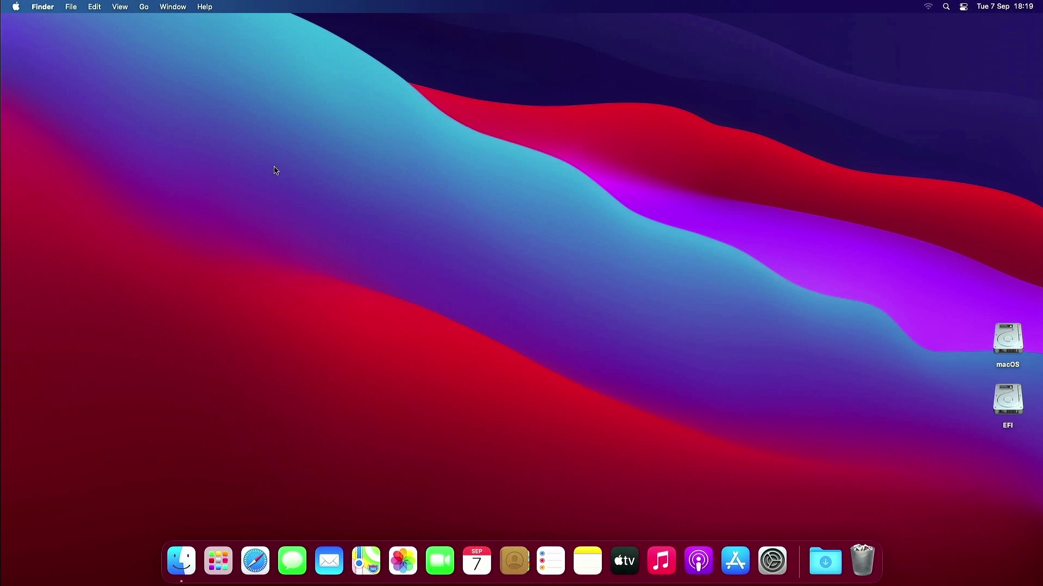
- Restart the computer from macOS and confirm the restart
click(17, 7)
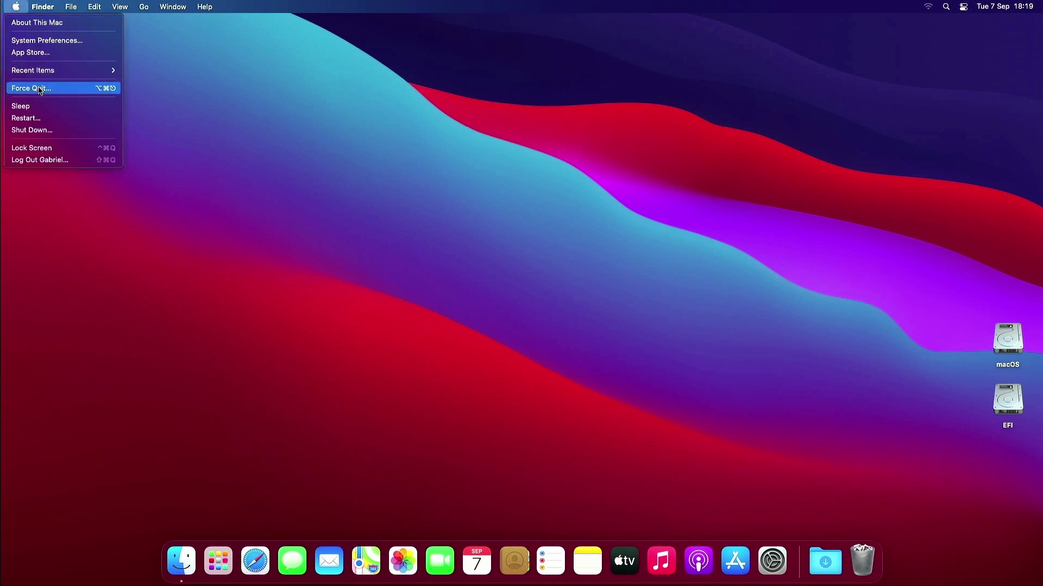
click(42, 117)
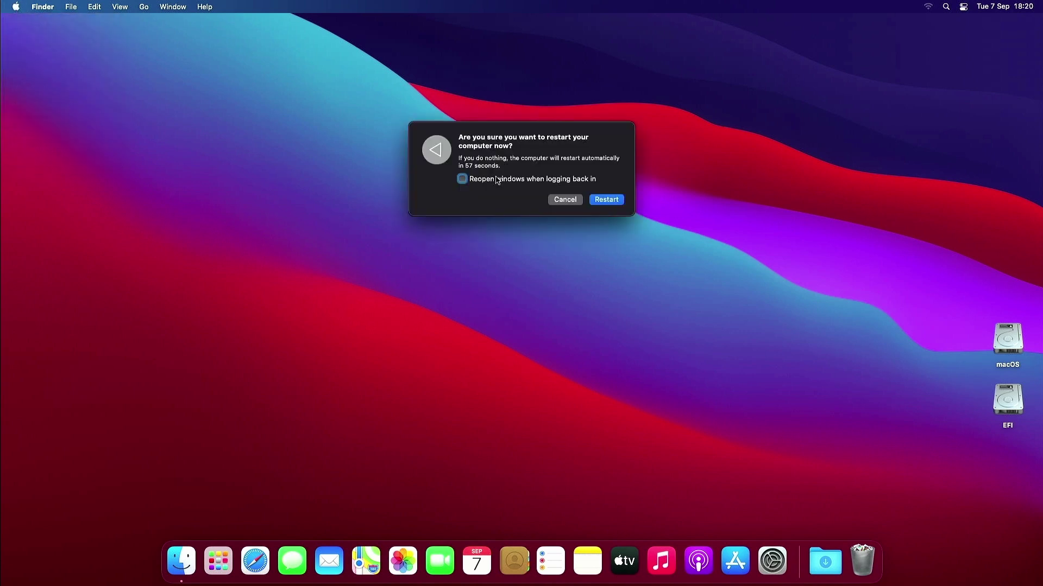
click(608, 200)
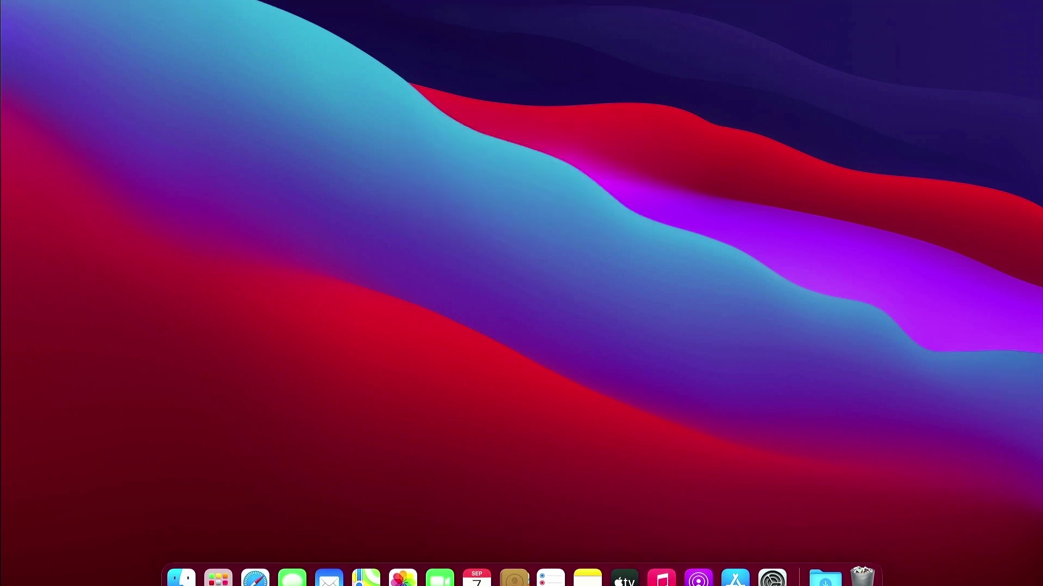
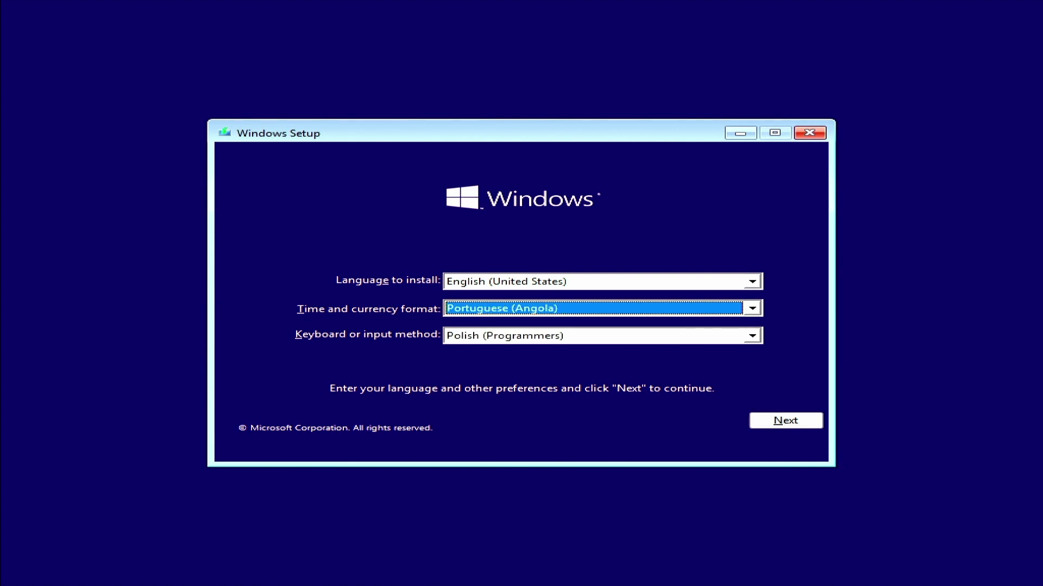
- Set the time and currency format to Portuguese (Brazil), choose a keyboard layout starting with U, and continue Windows Setup
key(Down)
key(Tab)
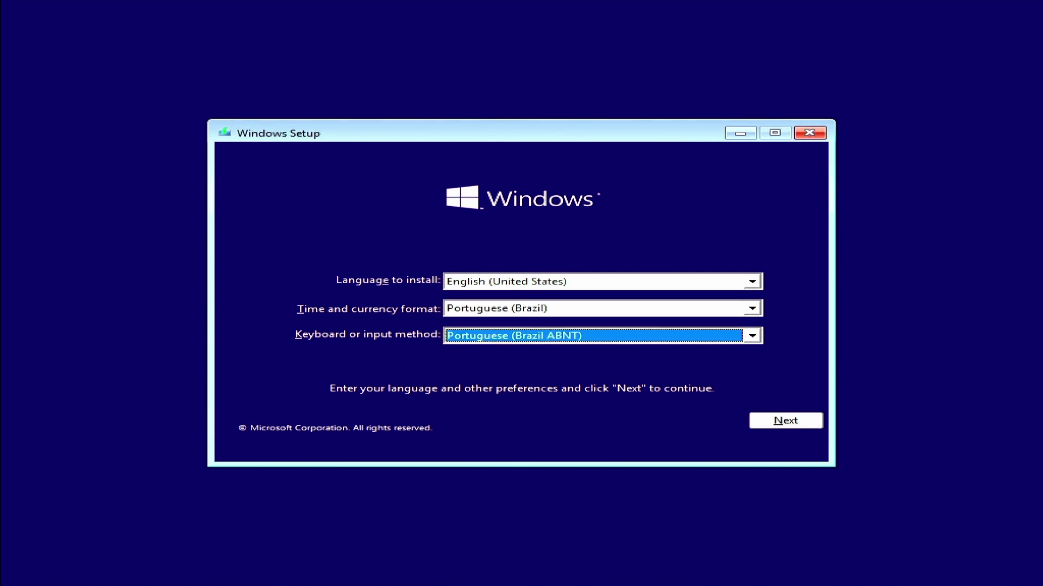
text(u)
click(778, 423)
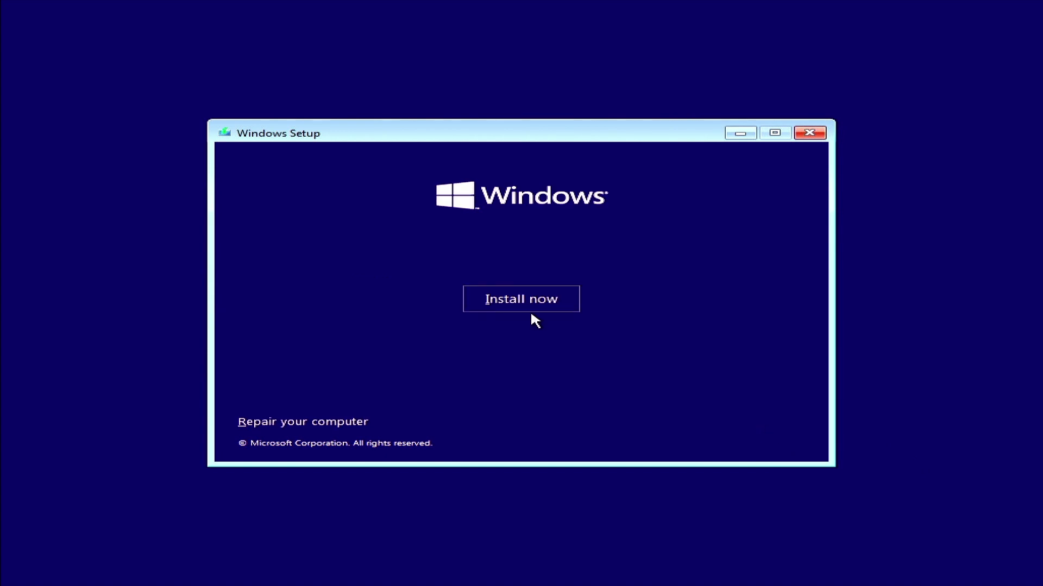
- Start the Windows installation and proceed without a product key
click(530, 301)
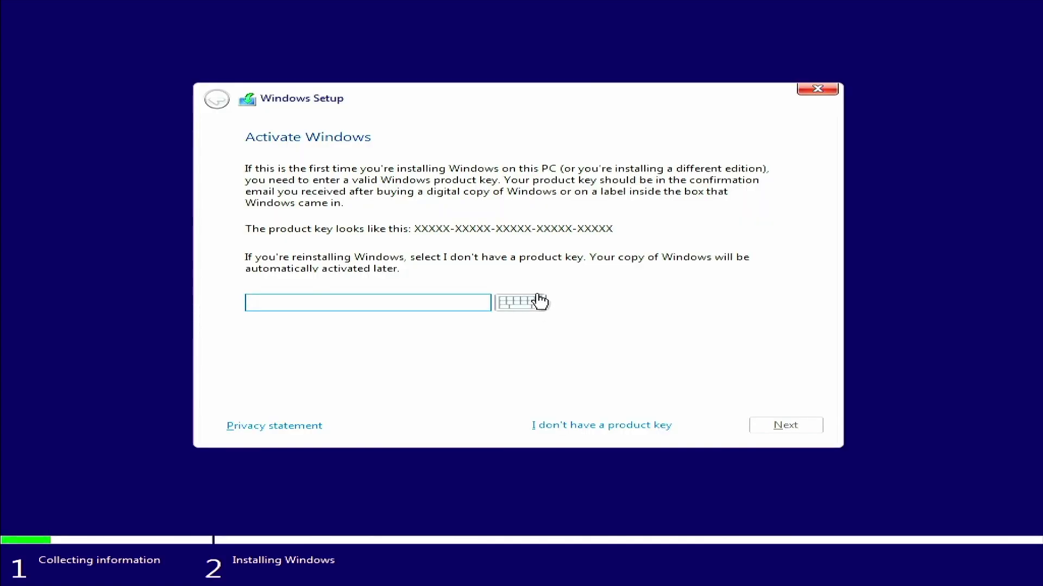
click(604, 428)
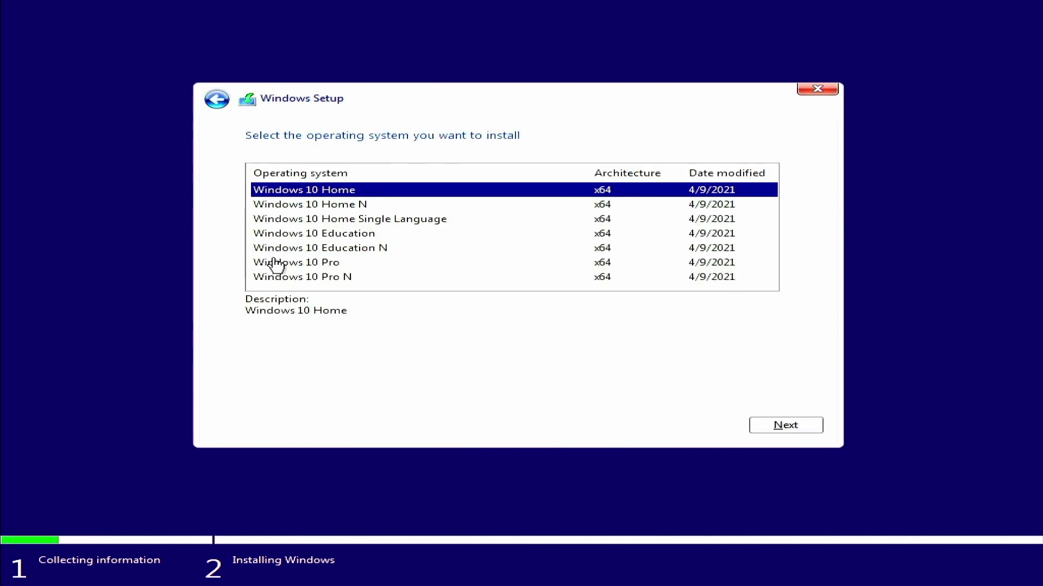
- Select Windows 10 Pro as the operating system to install and accept the license terms
click(382, 266)
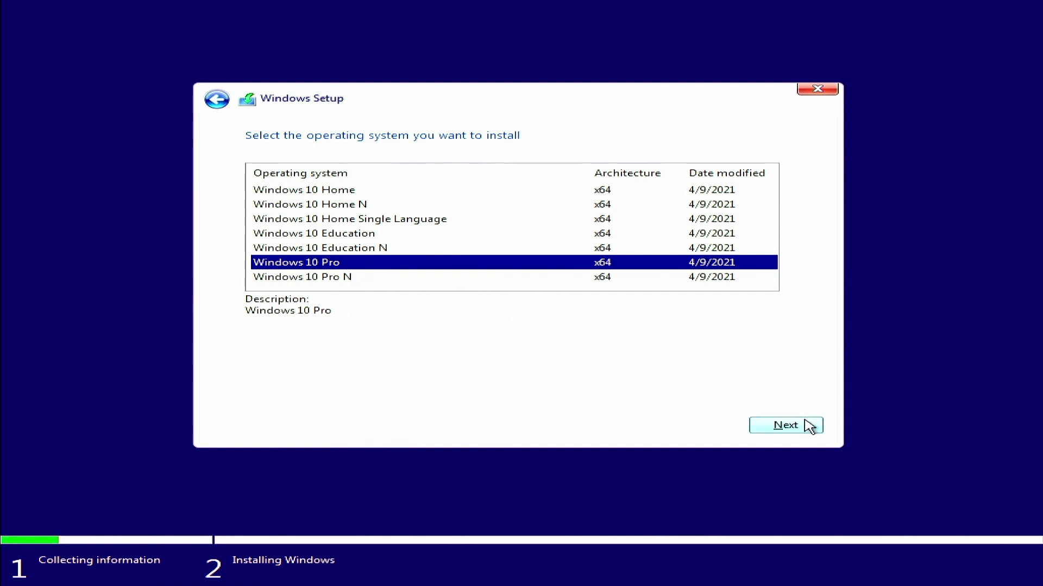
click(786, 425)
click(333, 390)
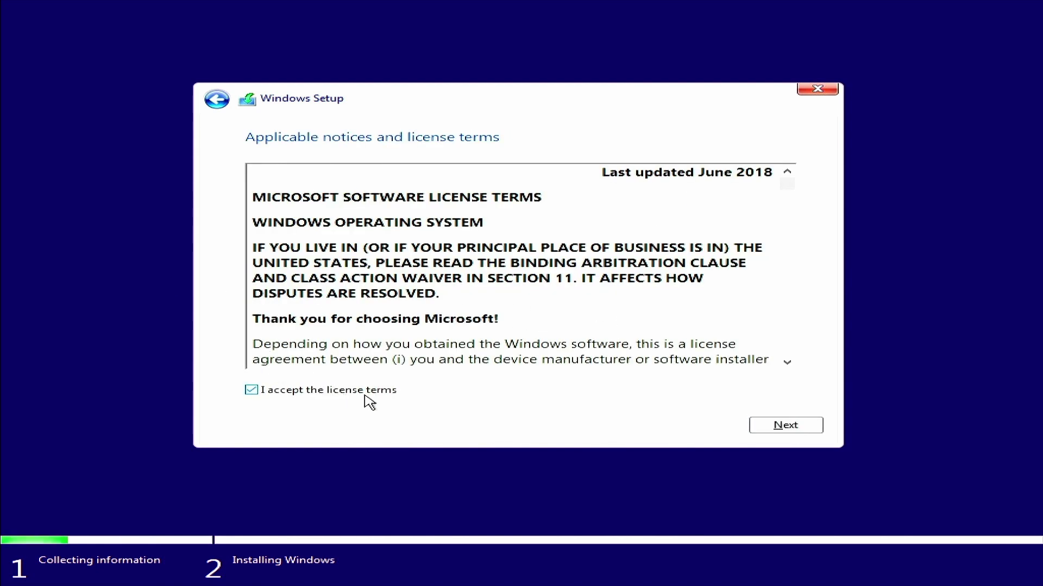
click(774, 429)
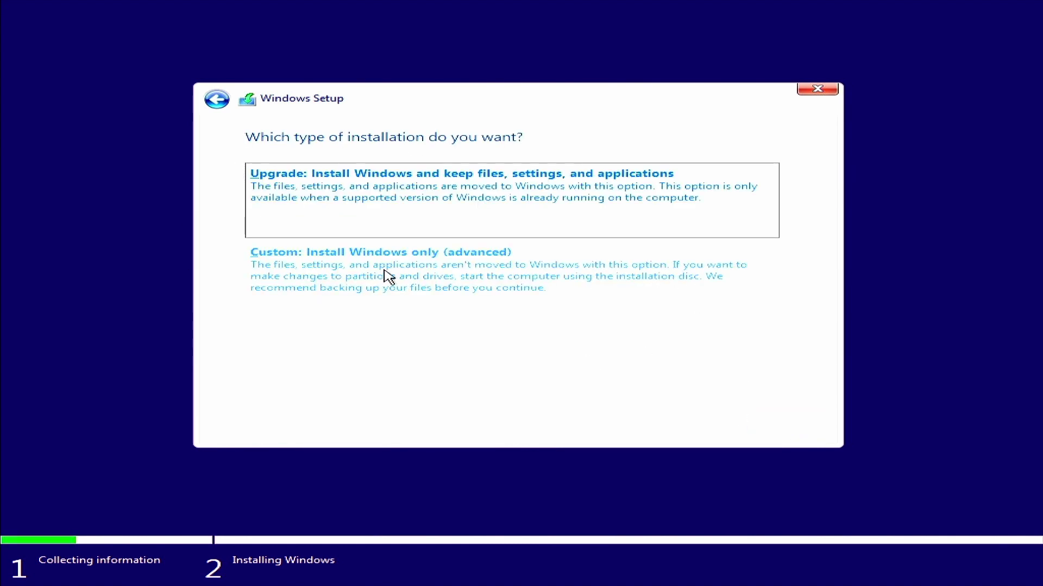
- Choose the custom Windows-only installation and examine the EFI partition and Partition 2 on Drive 1
click(714, 278)
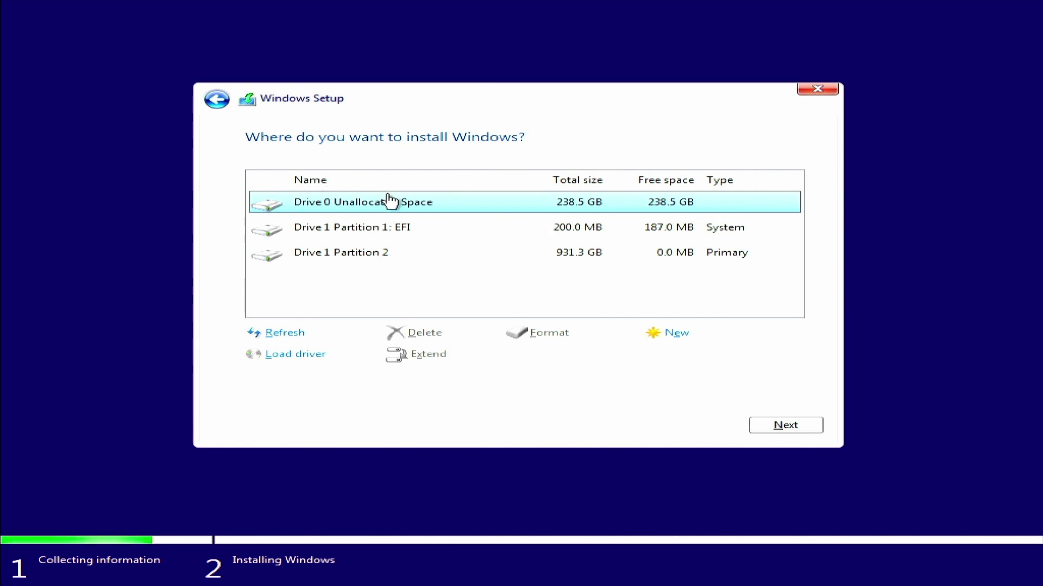
click(386, 236)
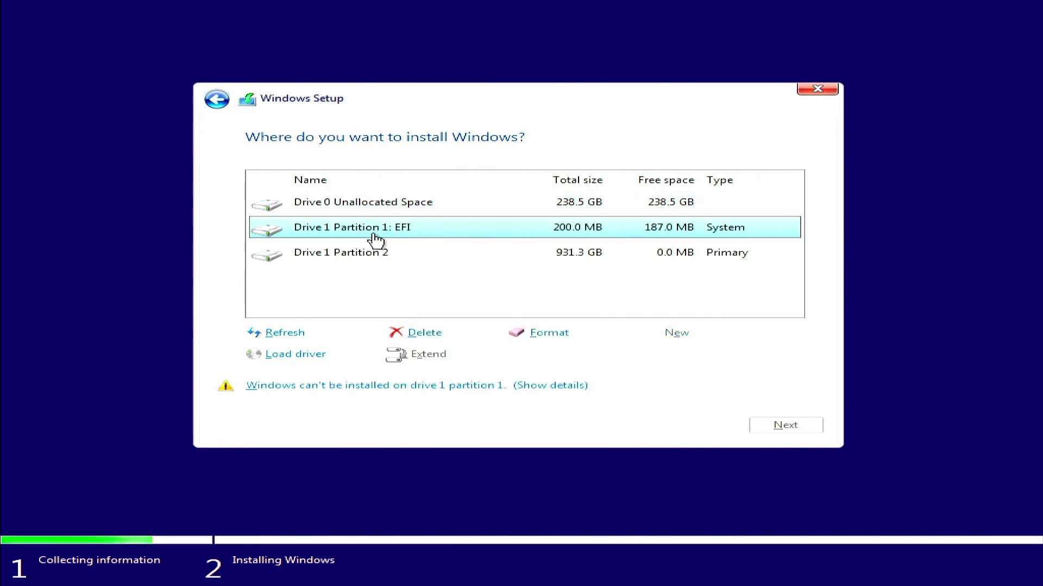
click(326, 255)
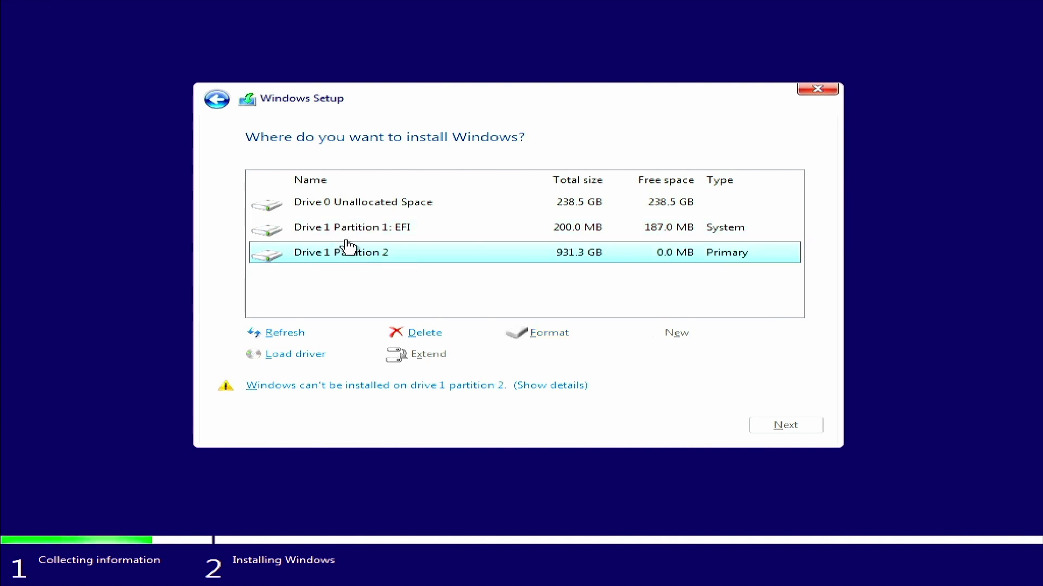
click(376, 235)
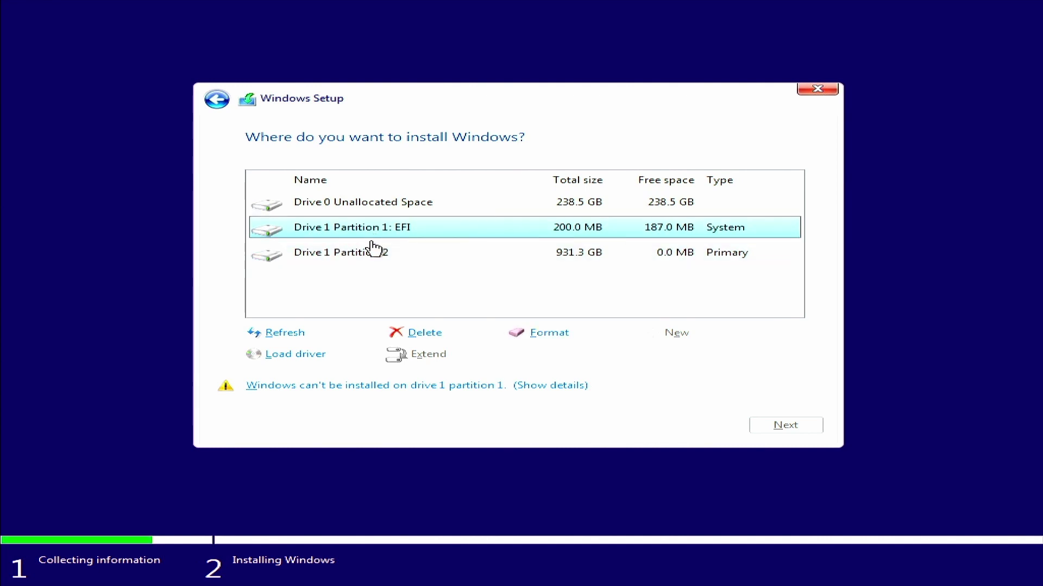
click(340, 260)
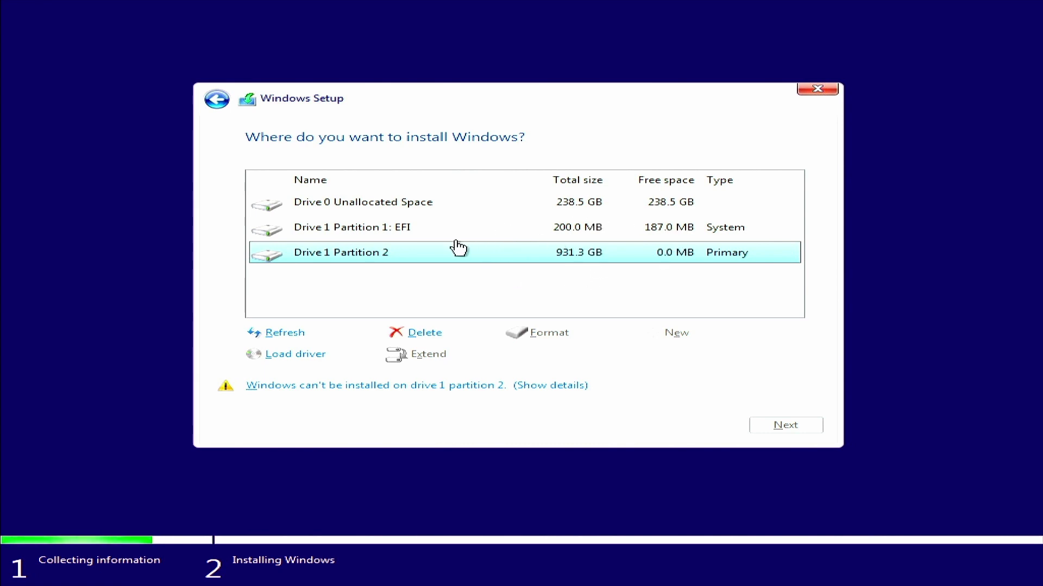
click(386, 233)
click(380, 255)
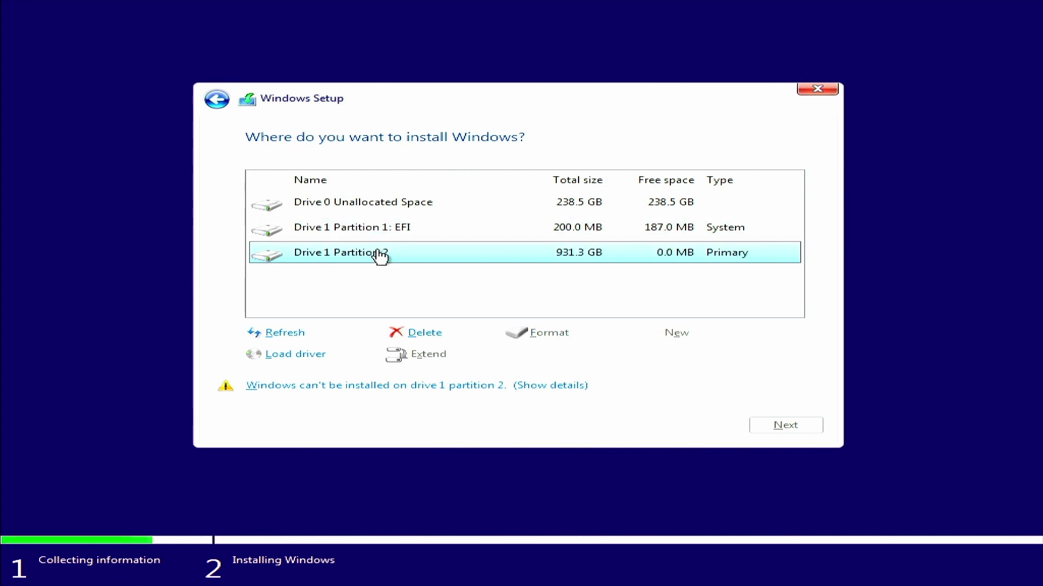
click(387, 233)
click(363, 257)
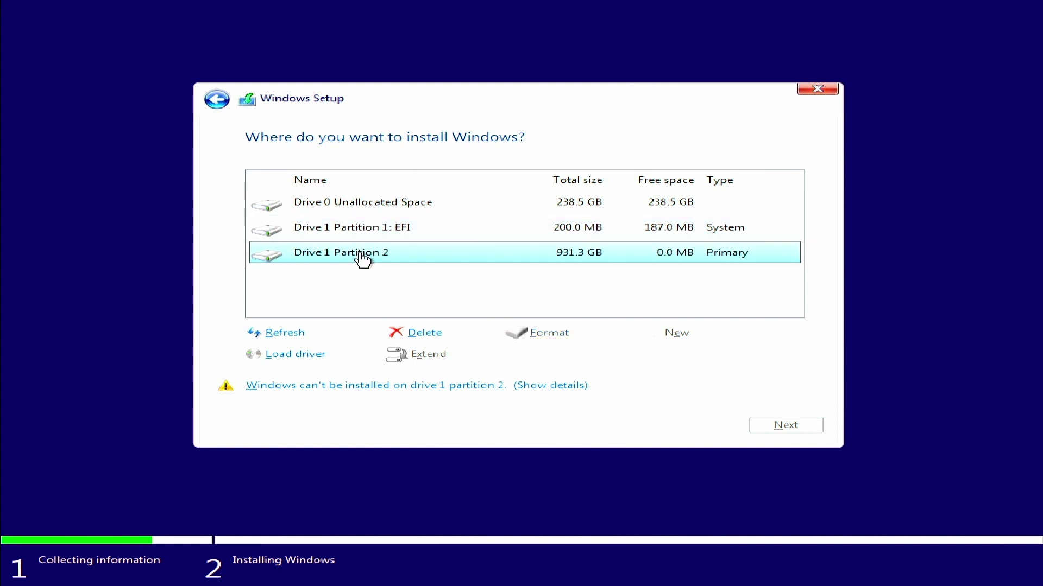
- Create a 244198 MB partition from the unallocated space on Drive 0, allowing additional partitions for system files
click(379, 210)
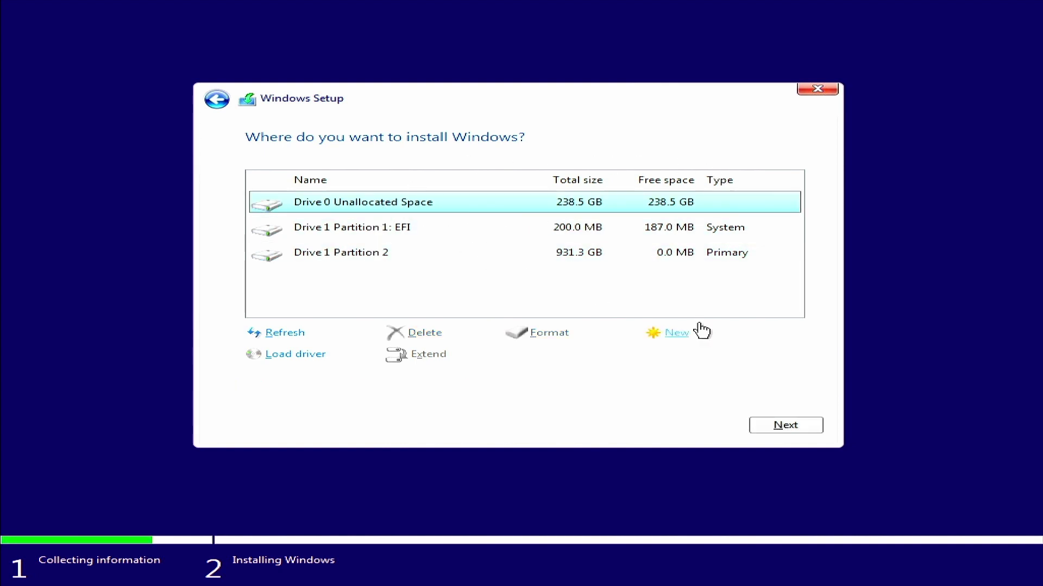
click(667, 334)
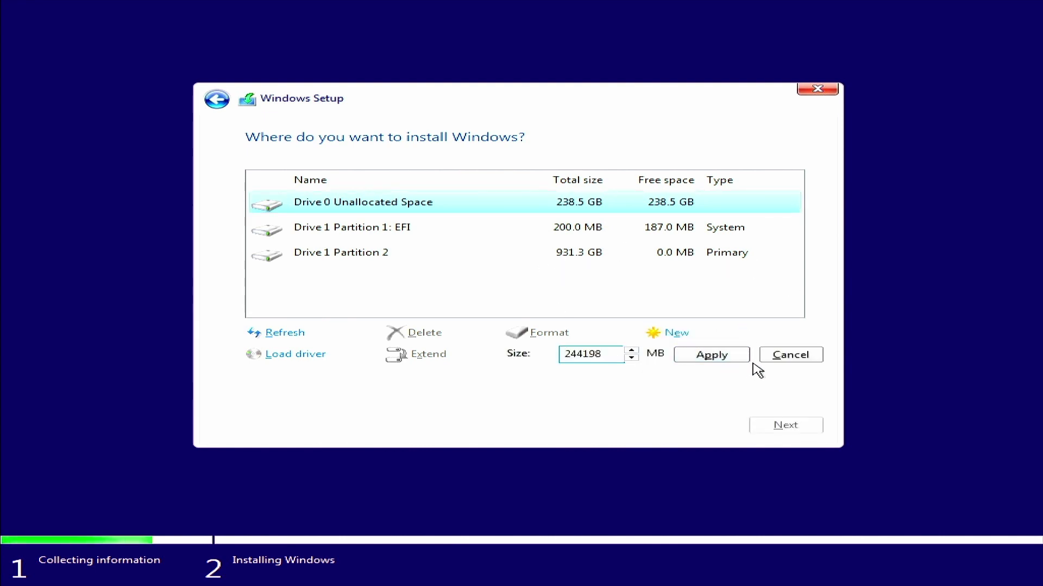
click(726, 359)
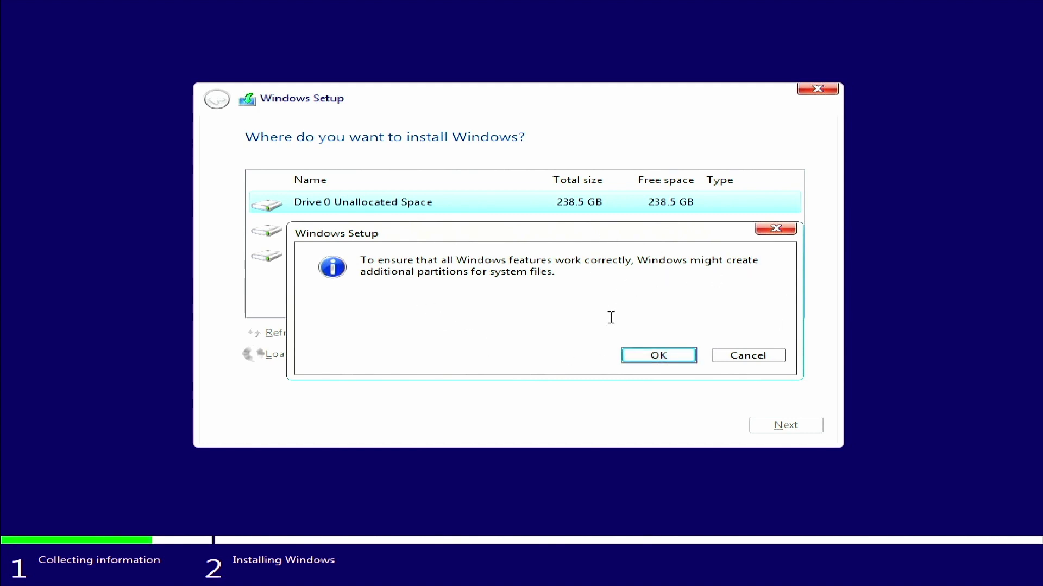
click(659, 355)
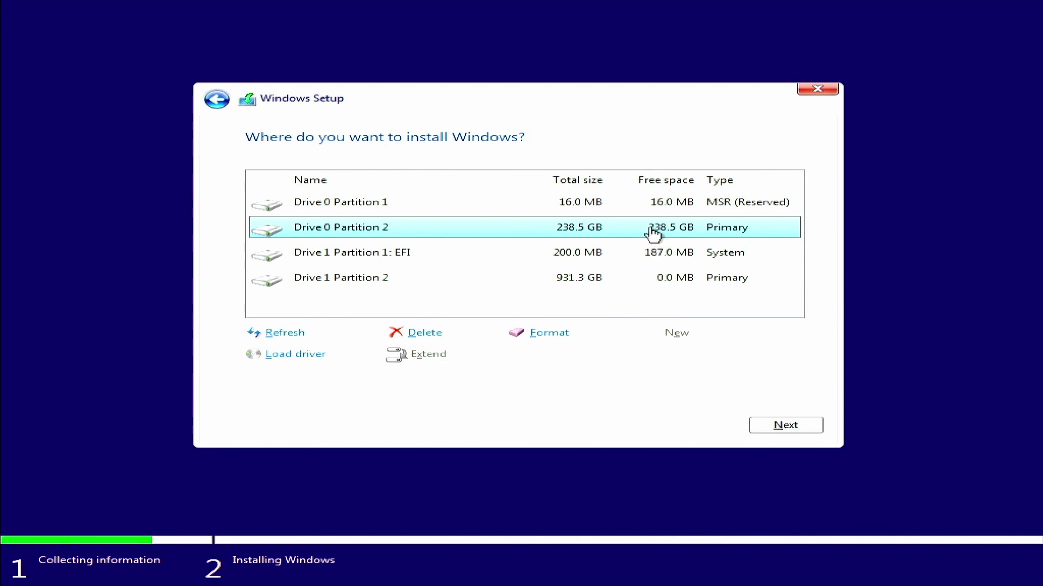
- Compare the reserved and primary partitions on Drive 0 with the EFI and primary partitions on Drive 1
click(378, 206)
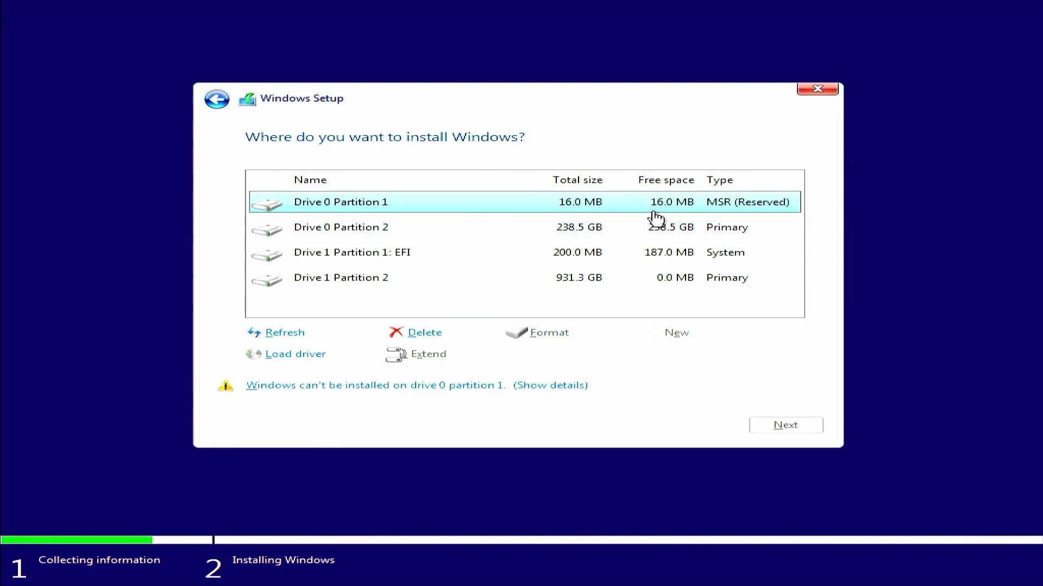
click(451, 226)
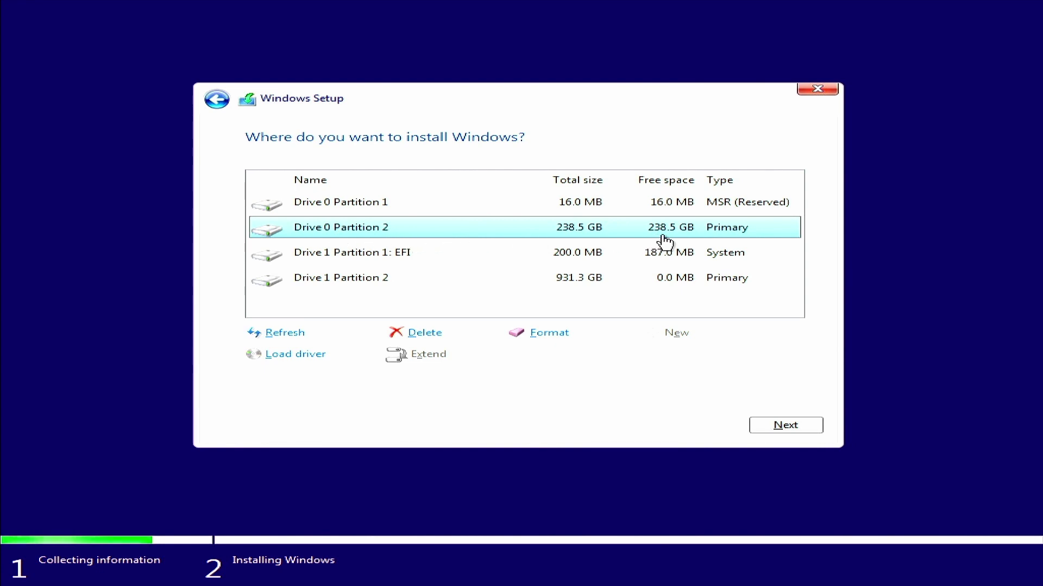
click(361, 259)
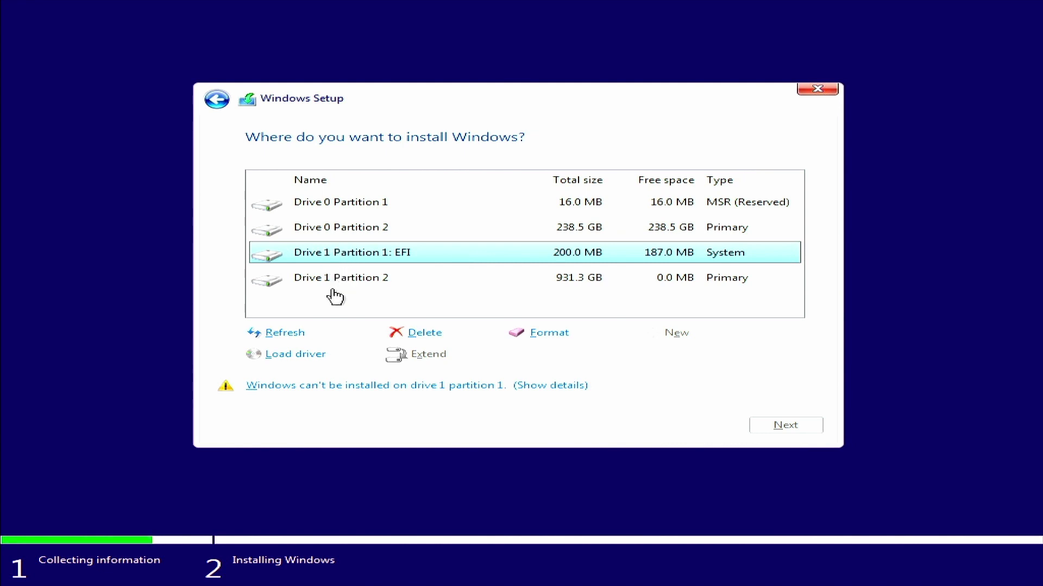
click(371, 282)
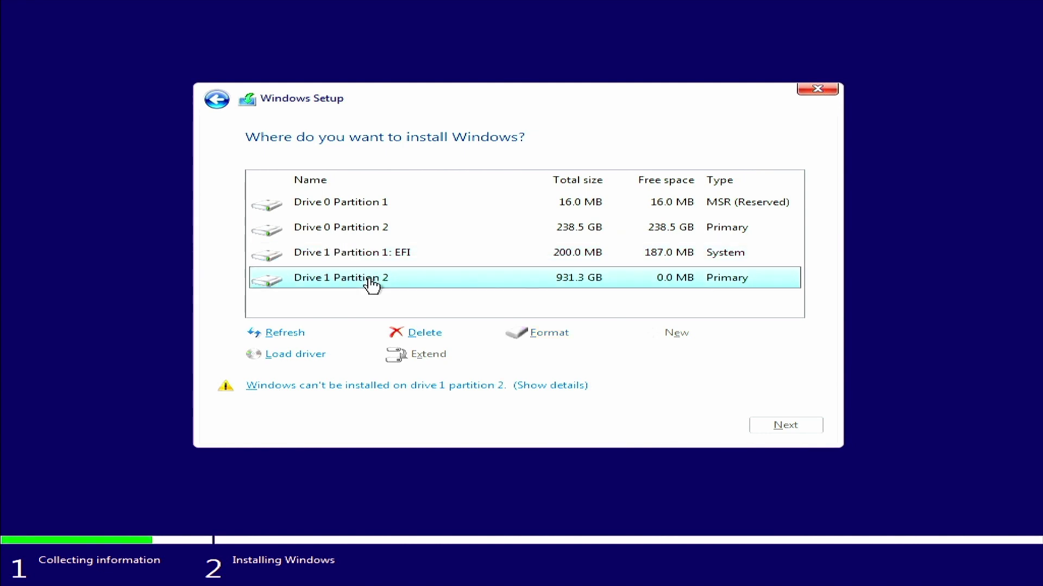
click(526, 202)
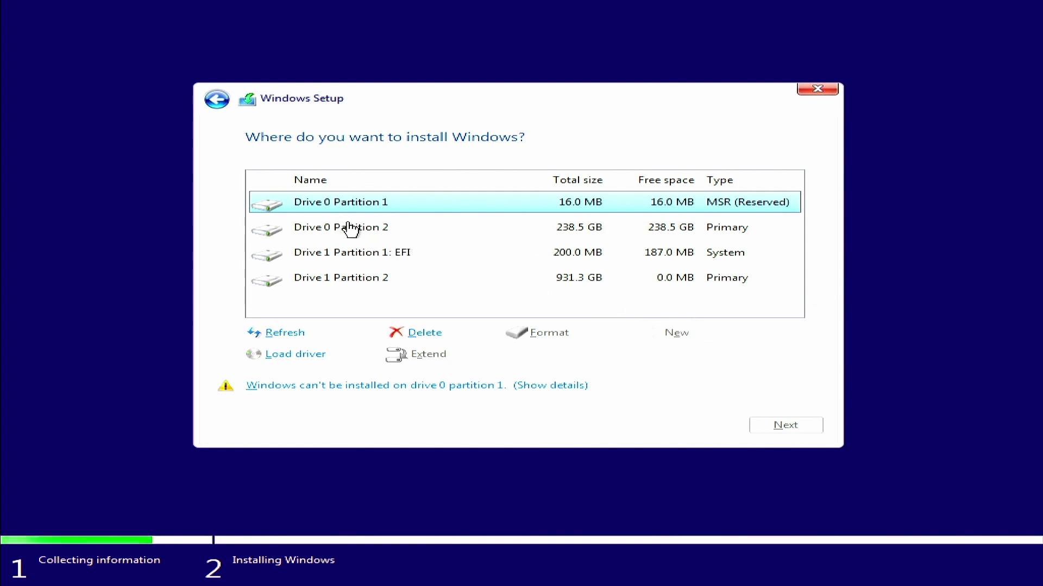
click(405, 259)
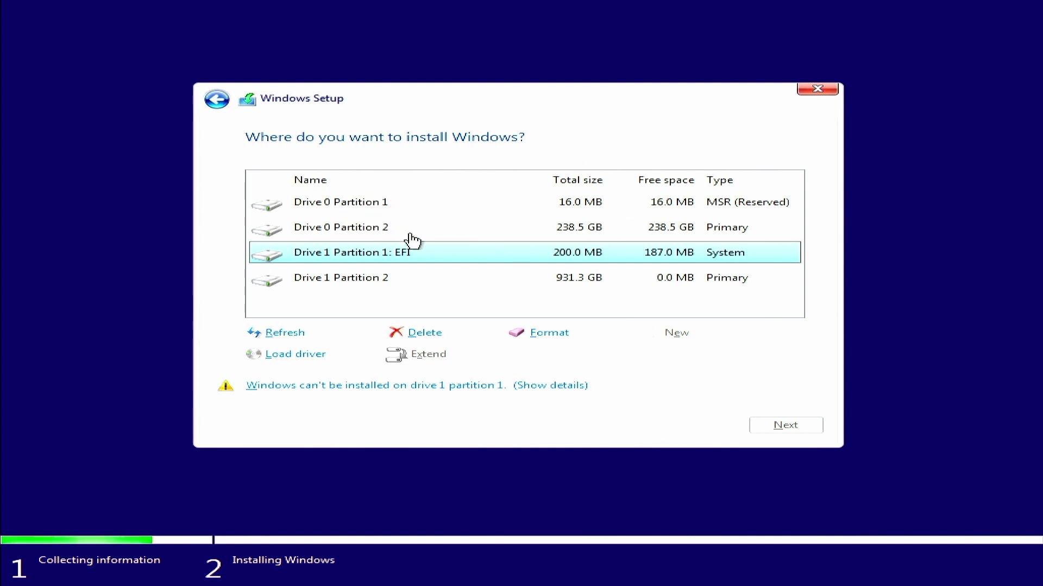
click(581, 230)
click(581, 208)
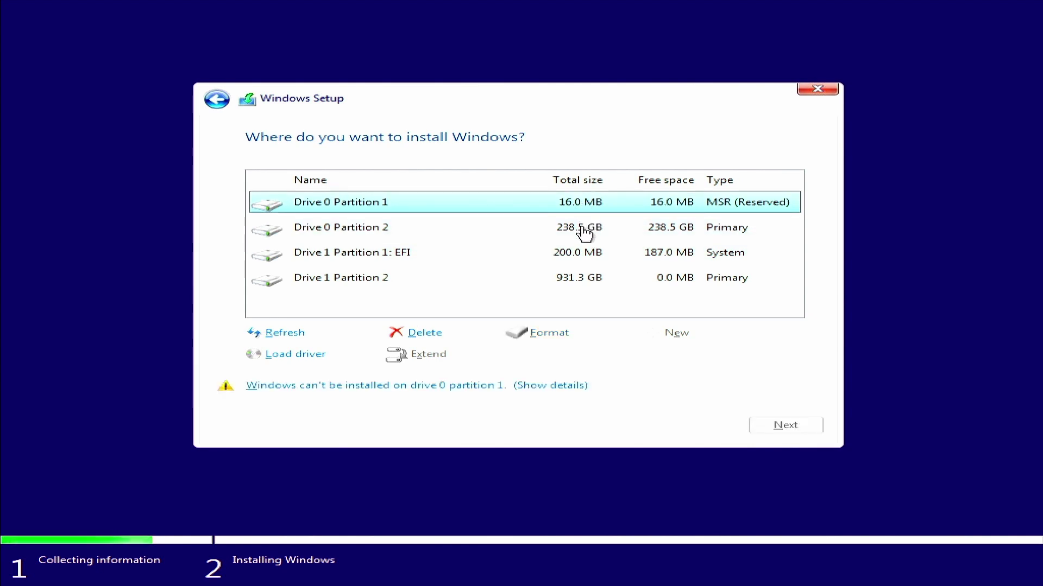
click(583, 232)
click(581, 207)
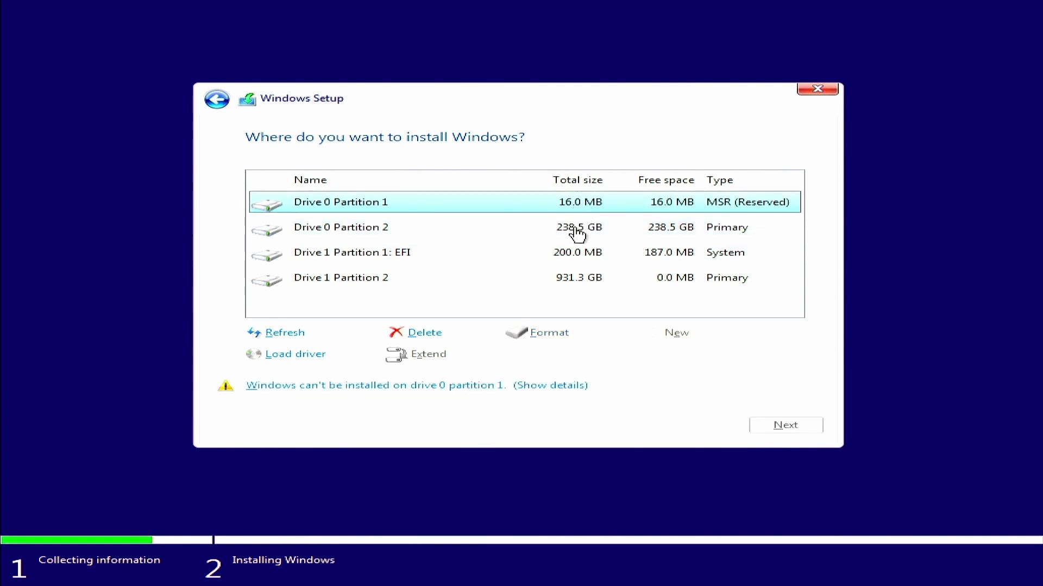
click(576, 233)
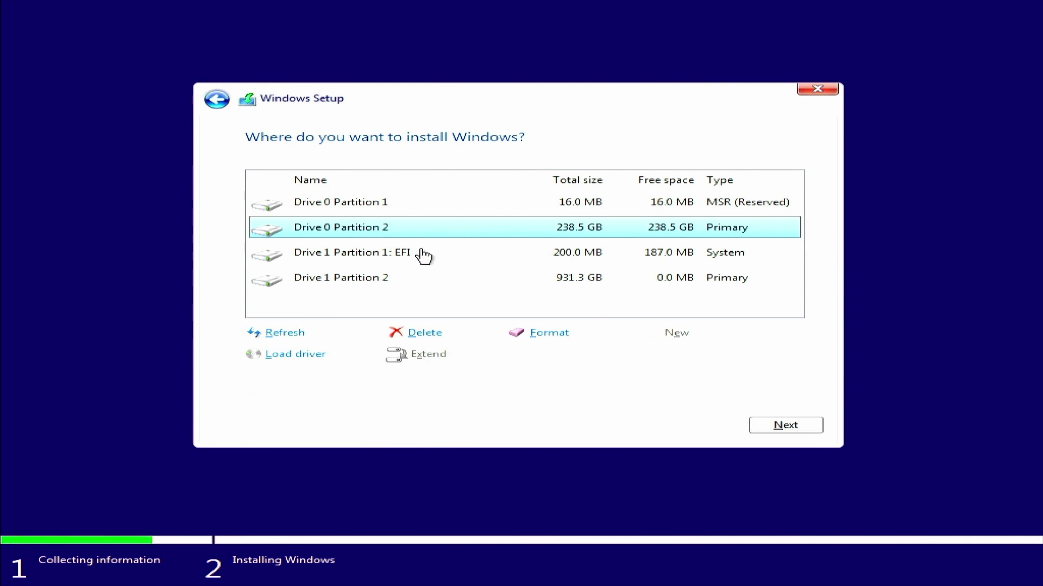
click(307, 259)
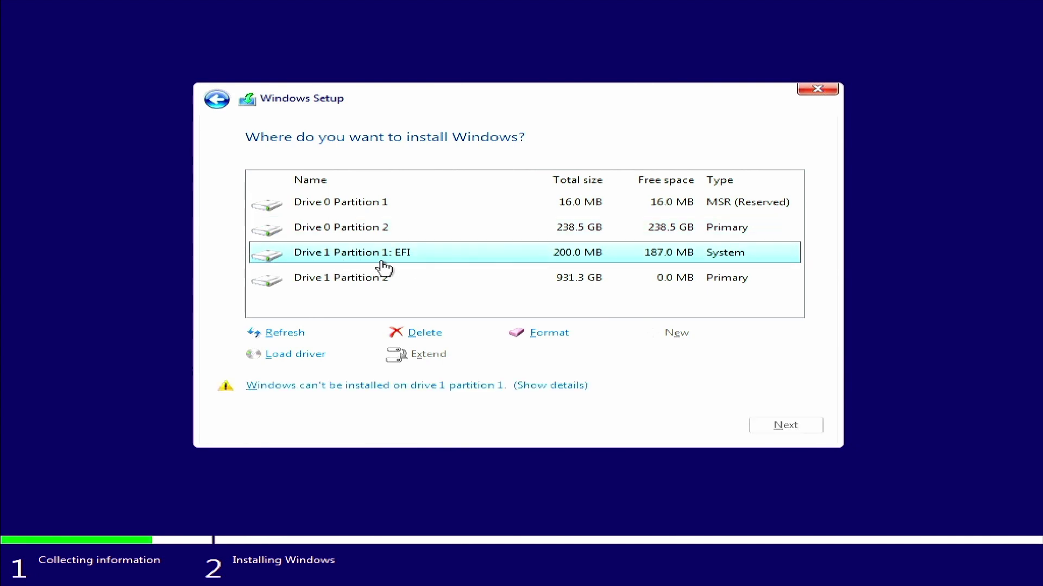
click(396, 231)
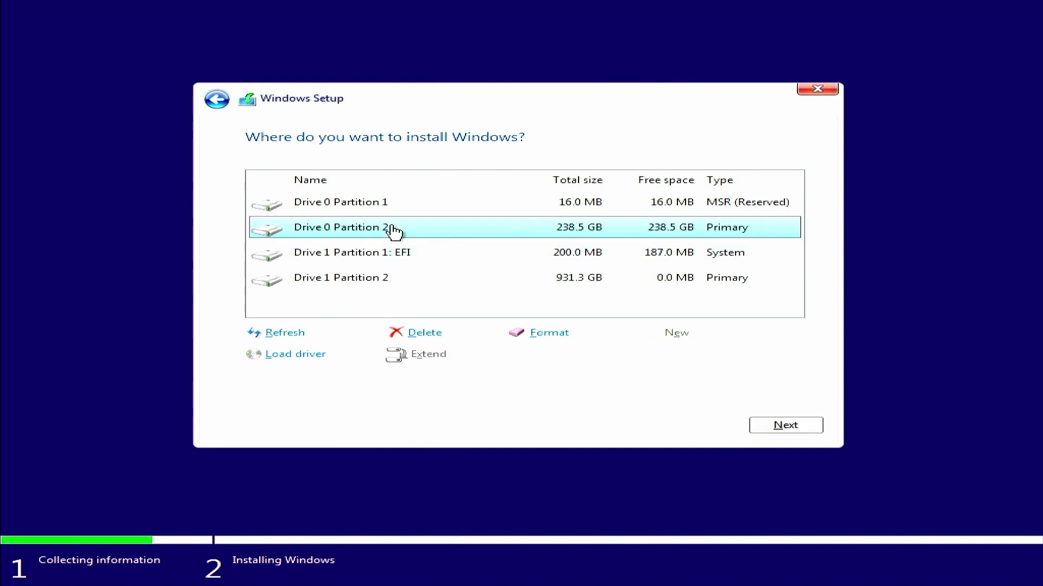
click(403, 254)
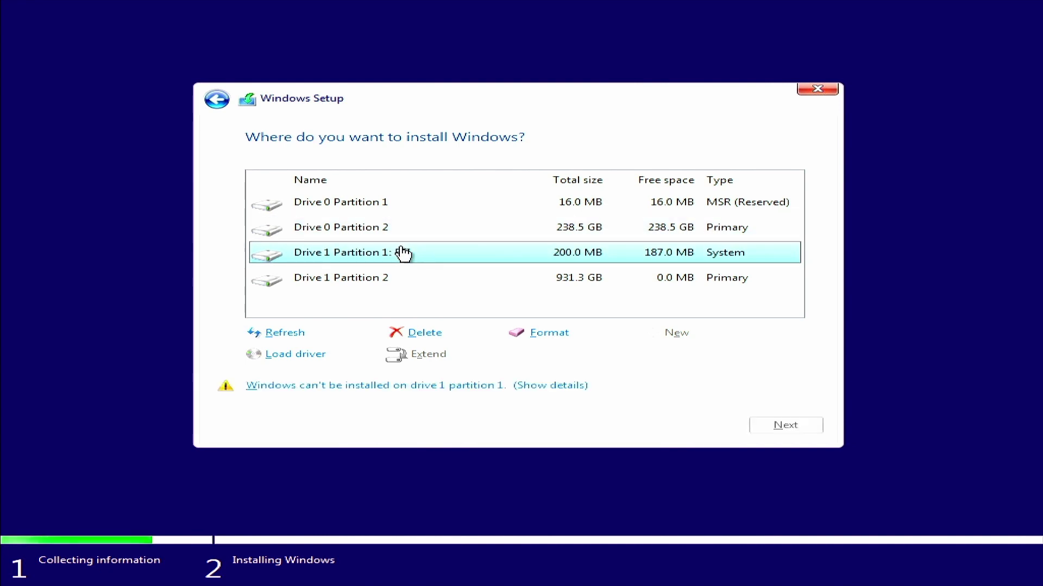
click(486, 209)
click(486, 227)
click(472, 208)
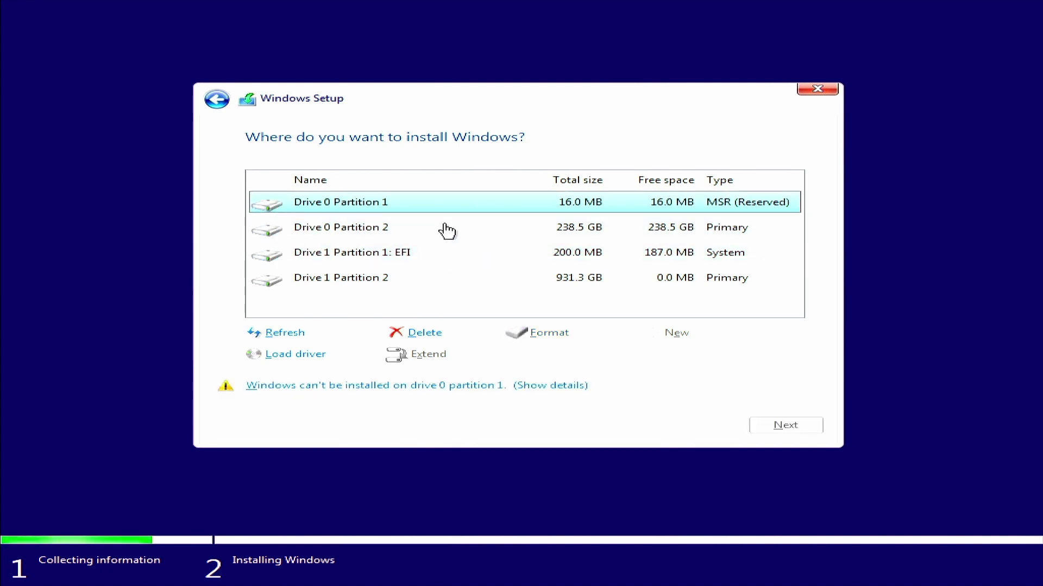
click(445, 225)
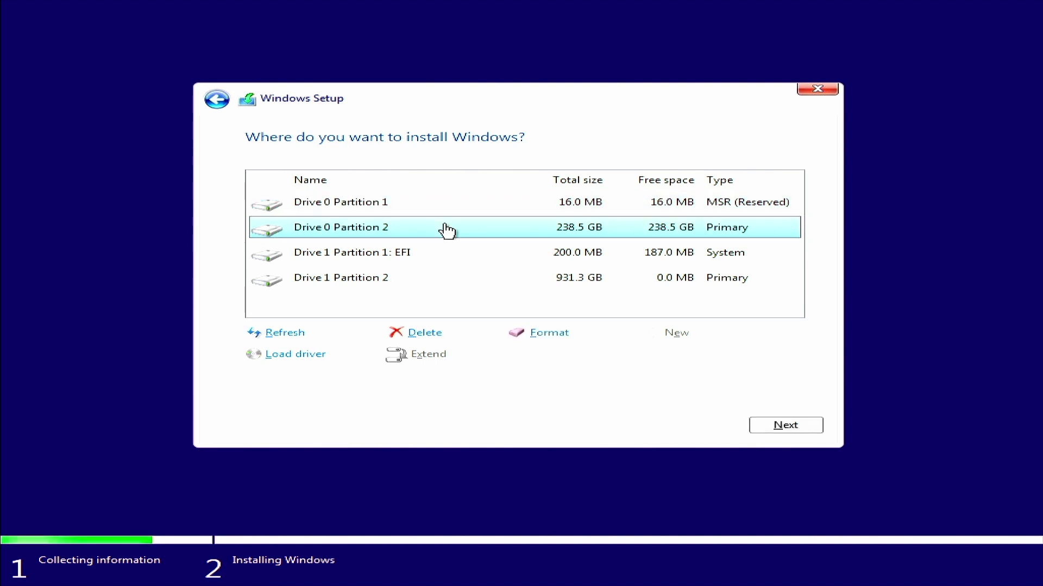
click(471, 212)
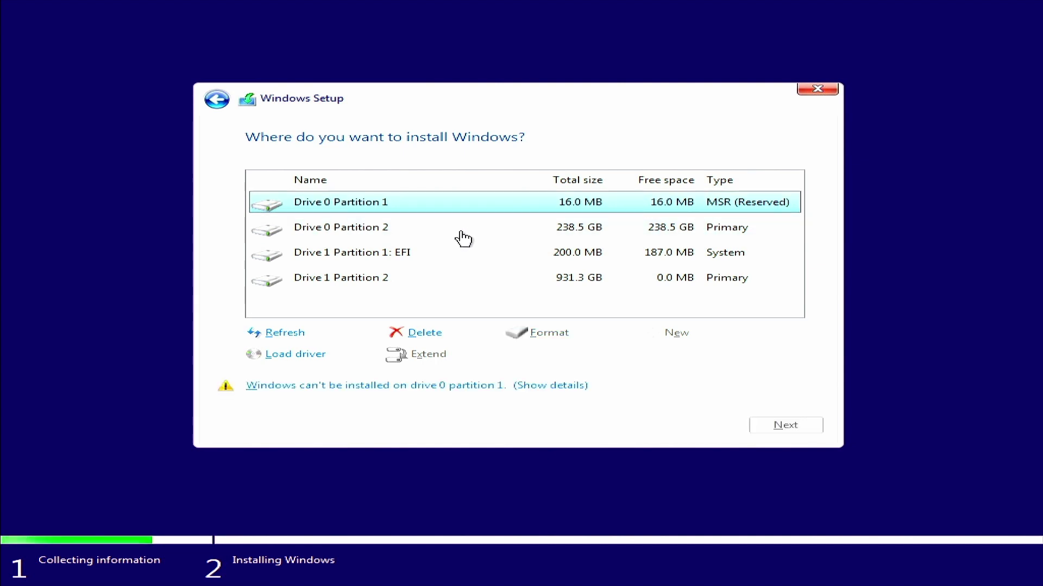
- Select Drive 0 Partition 2 as the installation target and start installing Windows on it
click(472, 228)
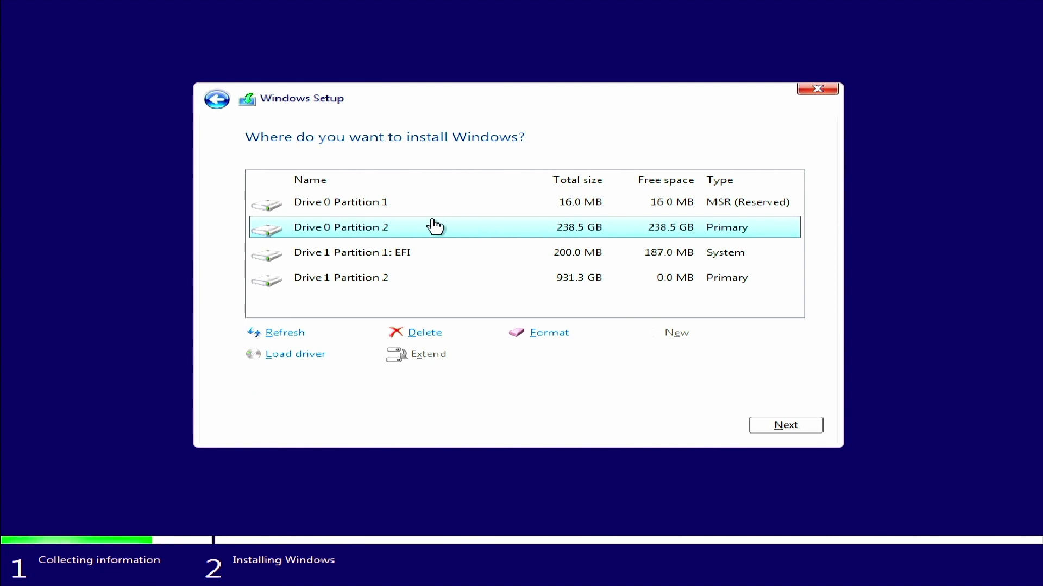
click(786, 426)
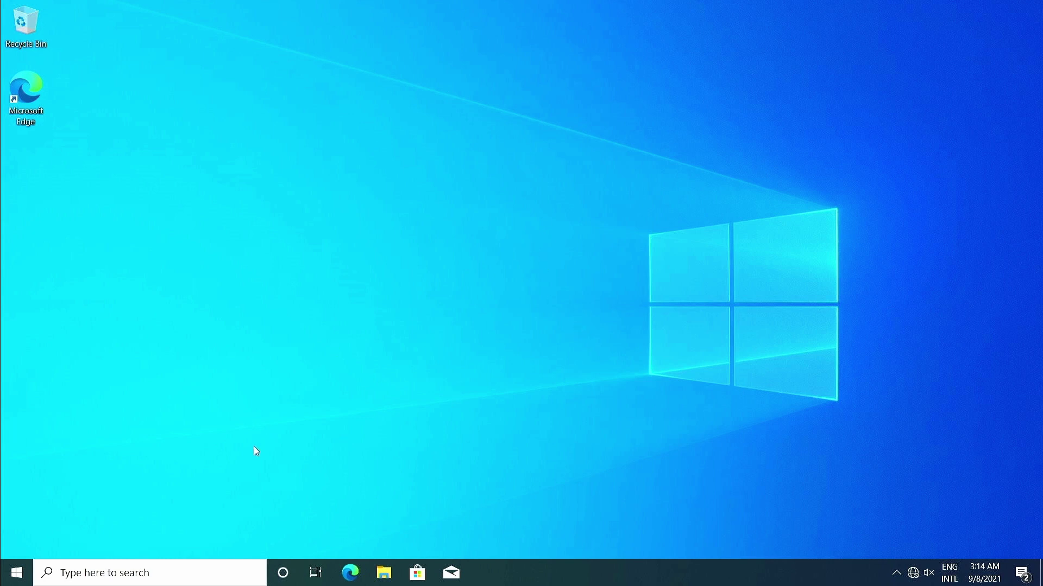
- Open Disk Management and examine the EFI system and primary partitions on Disk 1 and the C: volume on Disk 0
right_click(17, 574)
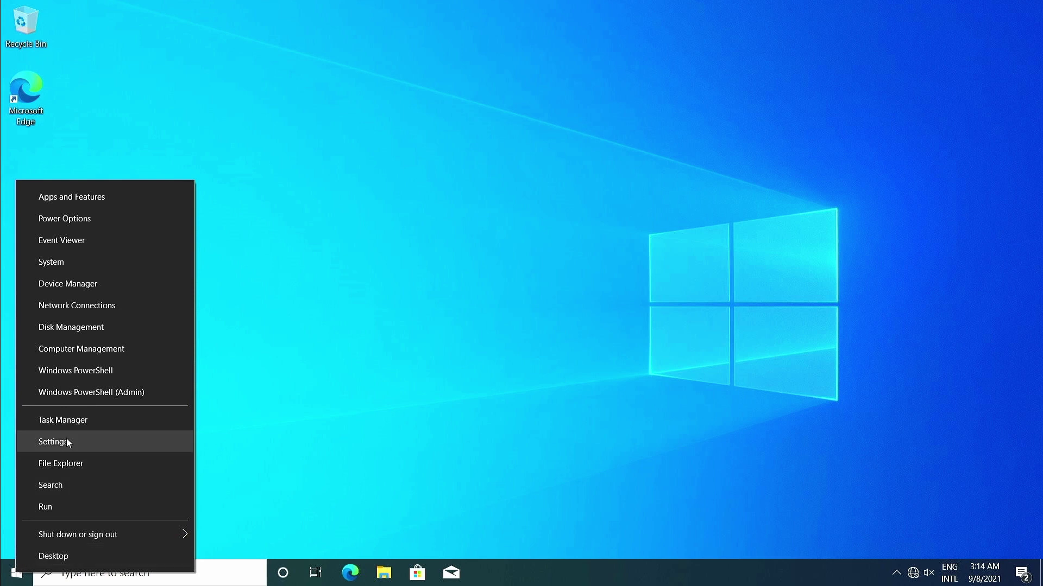
click(101, 328)
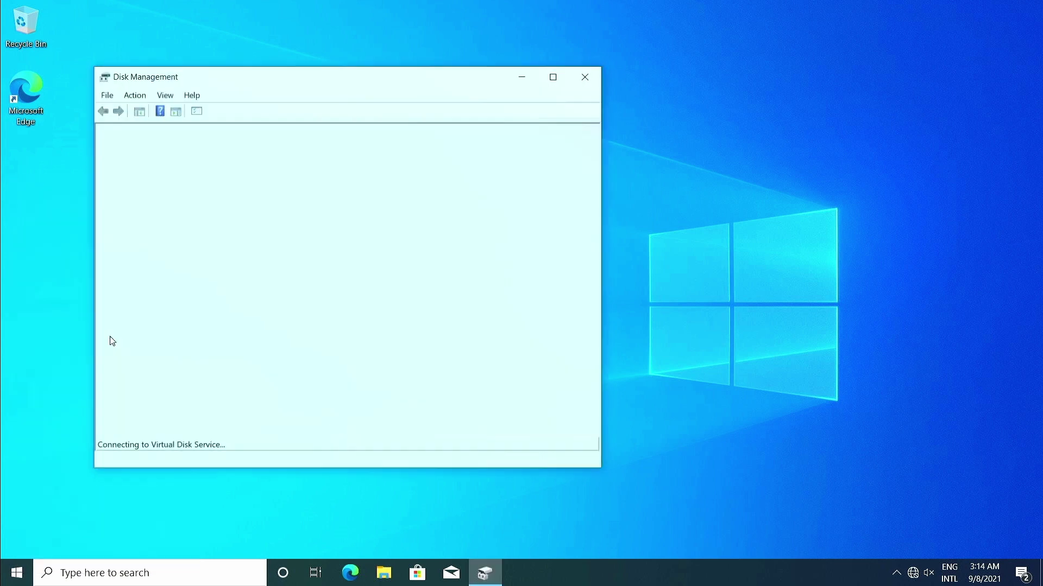
double_click(481, 68)
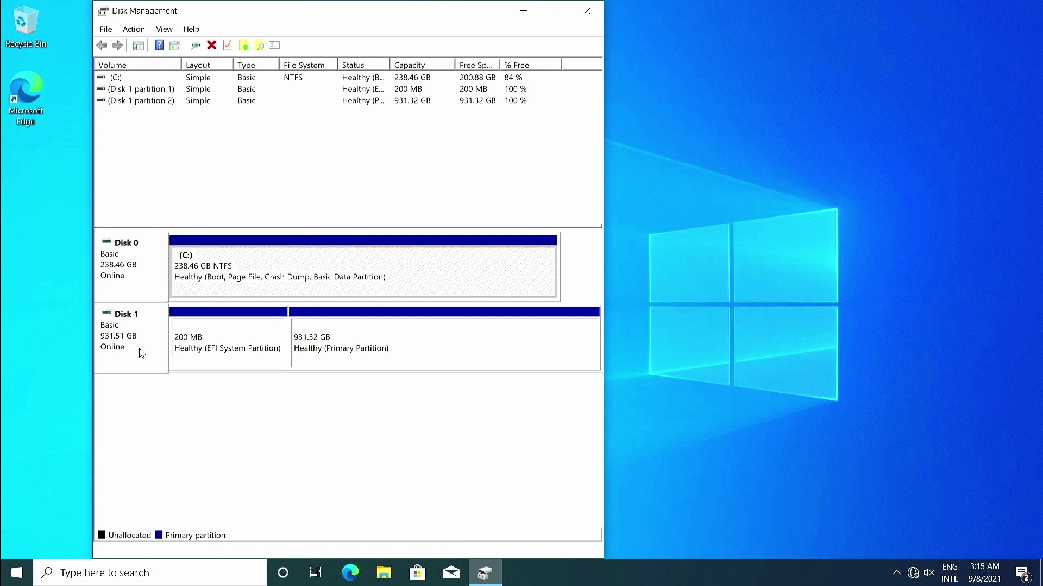
click(218, 349)
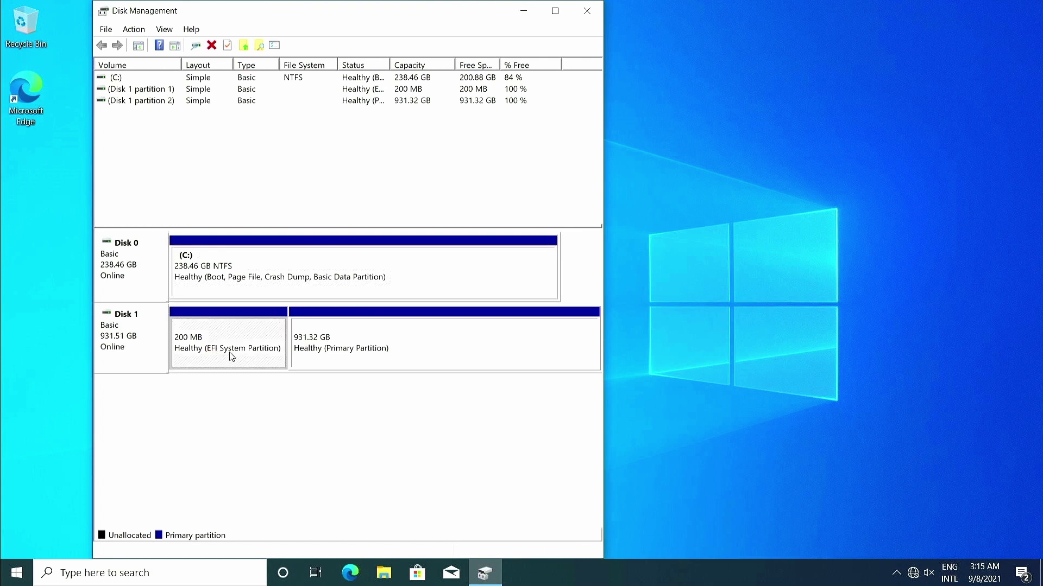
click(435, 342)
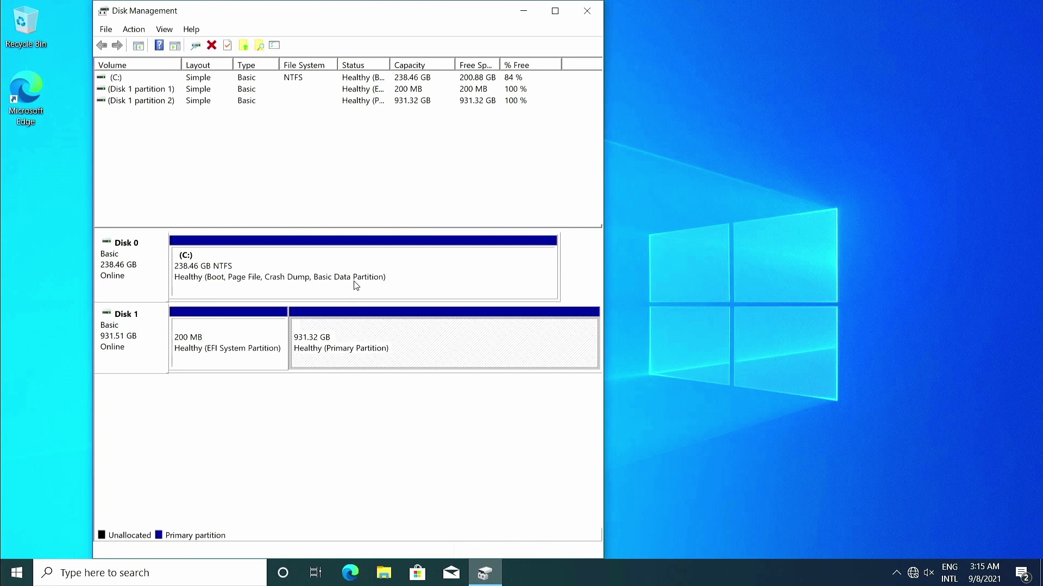
click(238, 332)
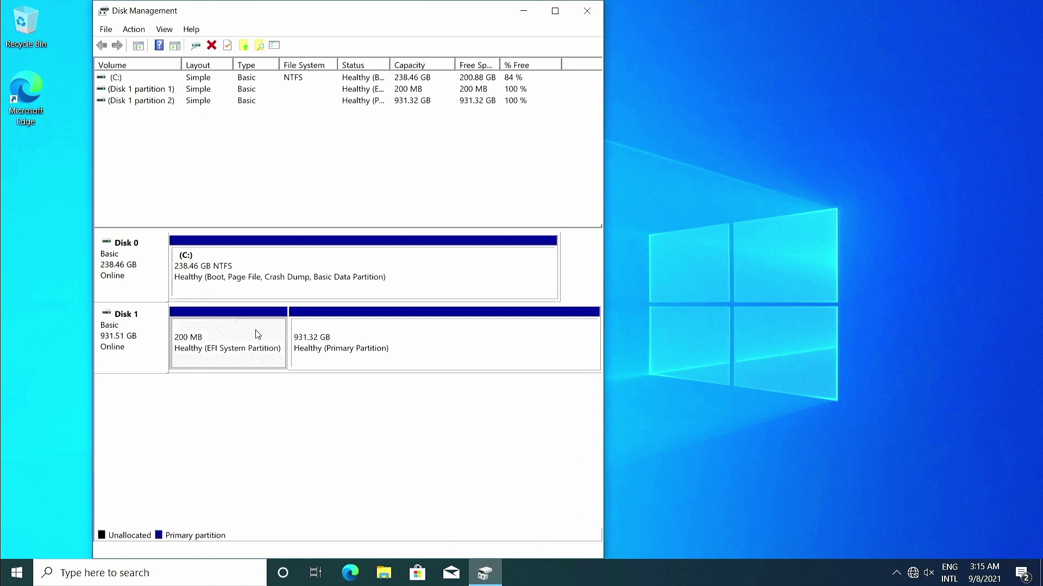
click(235, 271)
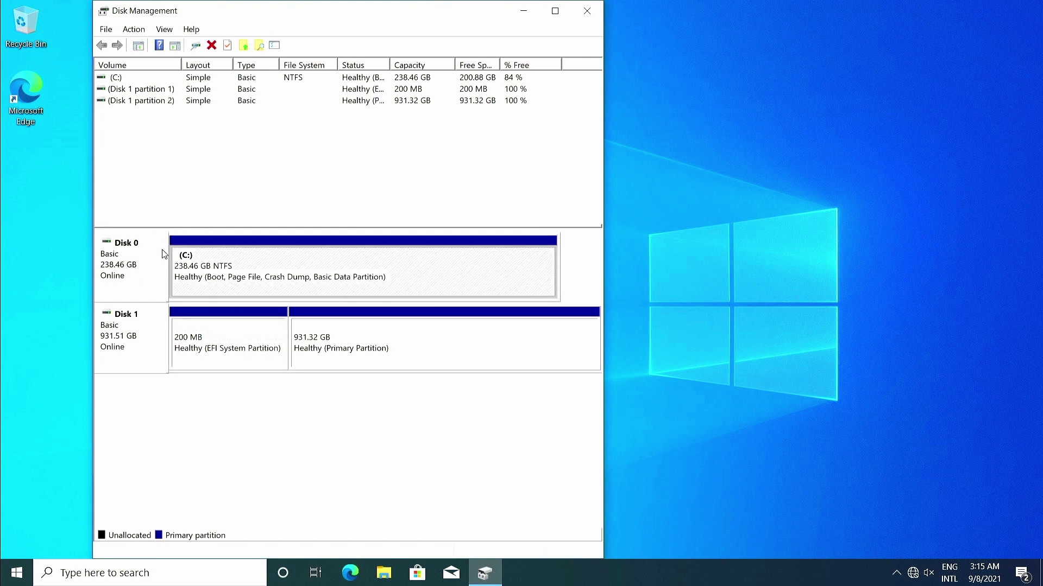
- Compare the EFI system partition on Disk 1 with the C: volume on Disk 0 and close Disk Management
click(270, 340)
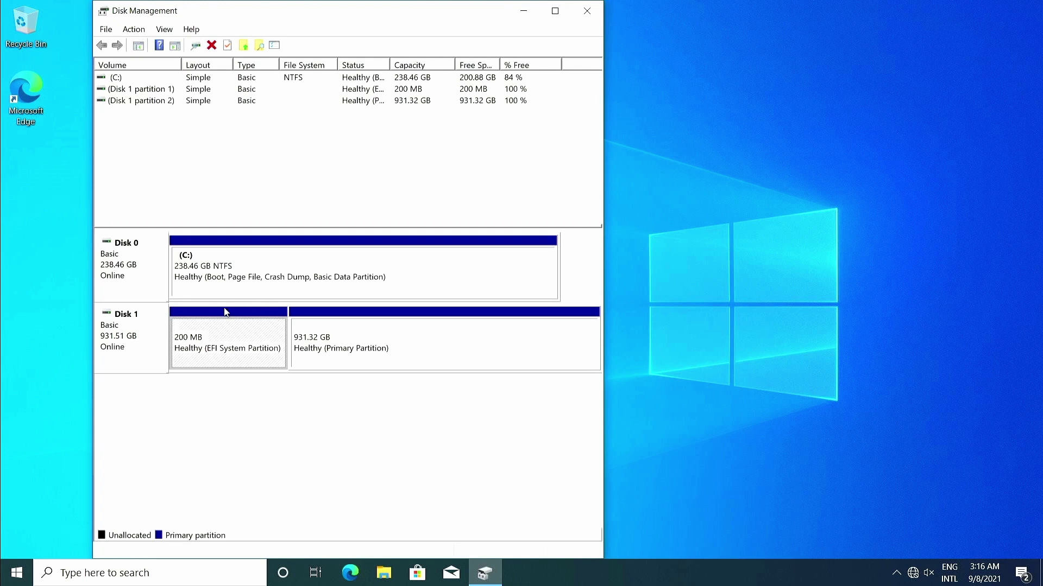
click(269, 292)
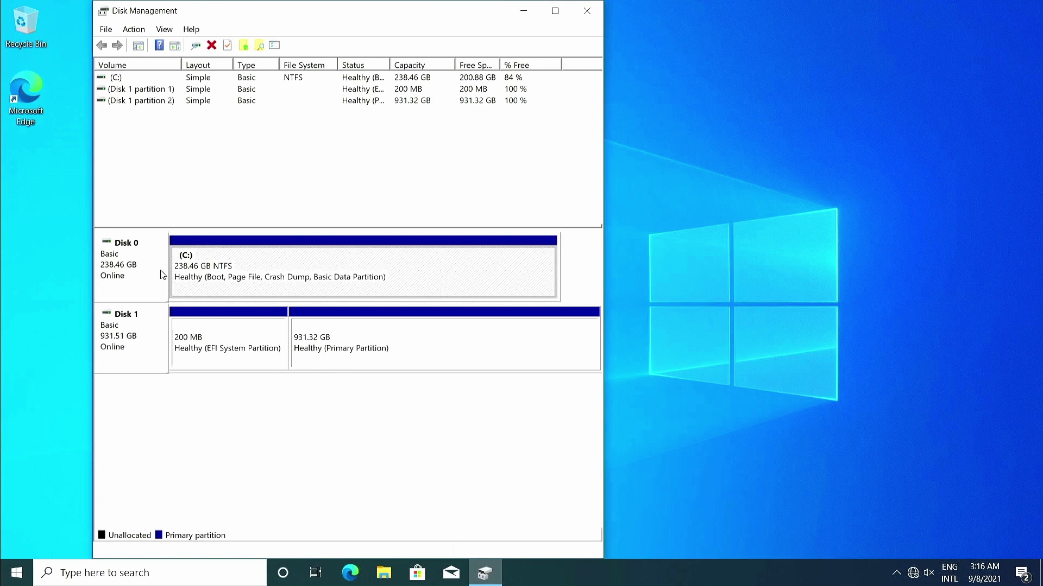
click(200, 348)
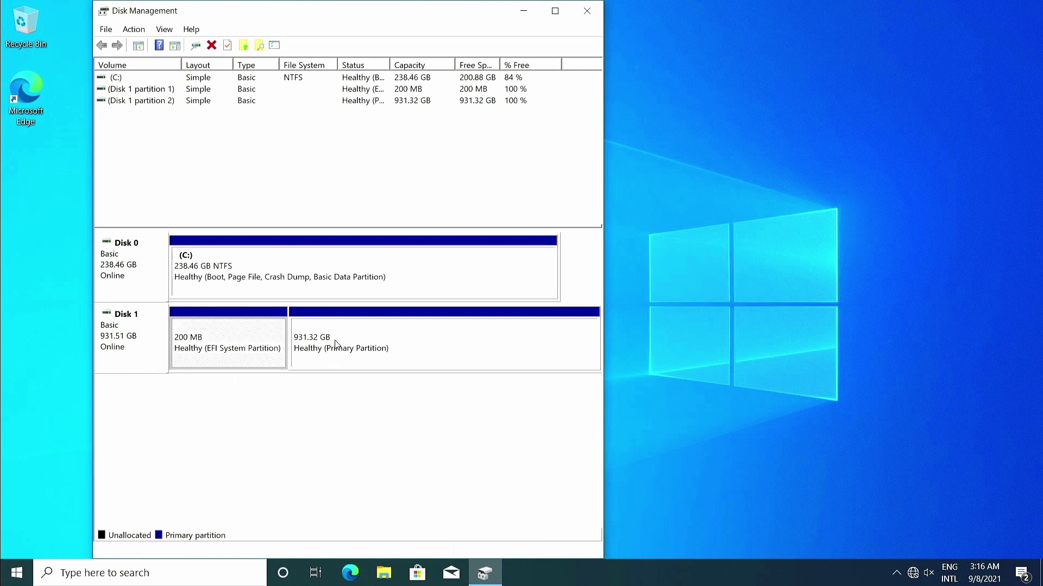
click(216, 262)
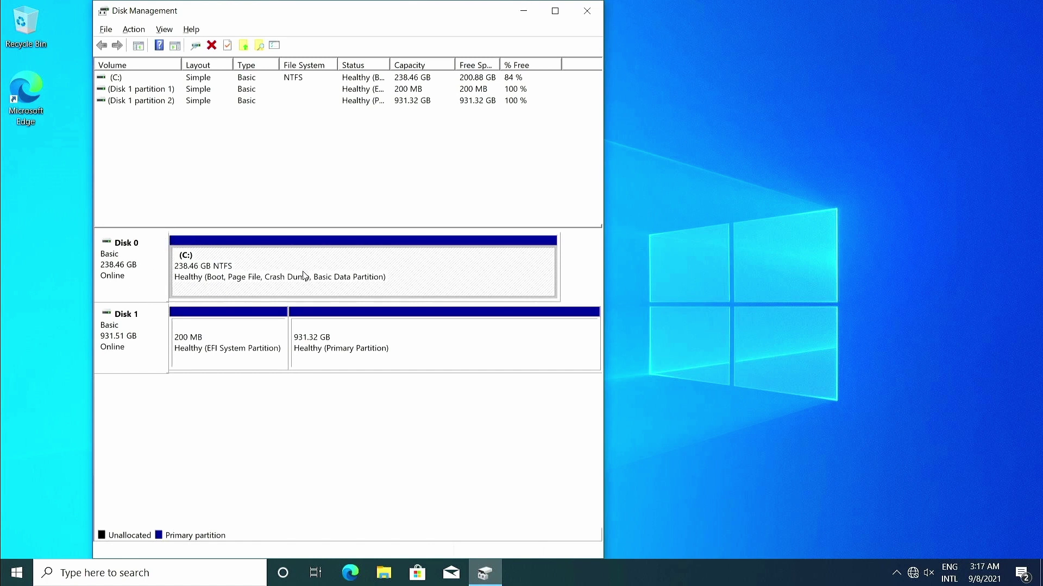
key(alt+F4)
- Search for cmd, open Command Prompt as administrator with elevation allowed, and maximize its window
click(18, 571)
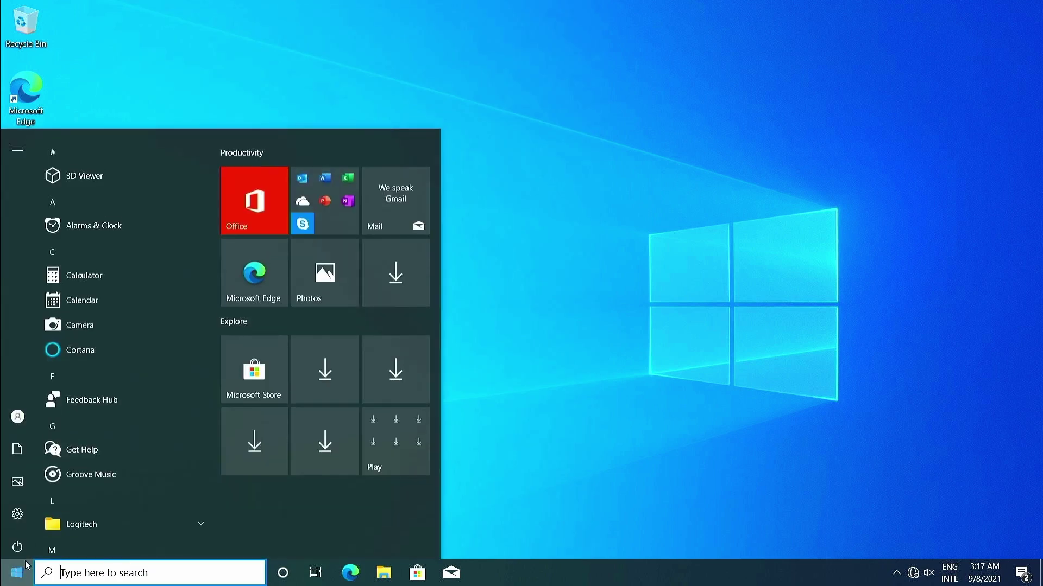
text(cmd)
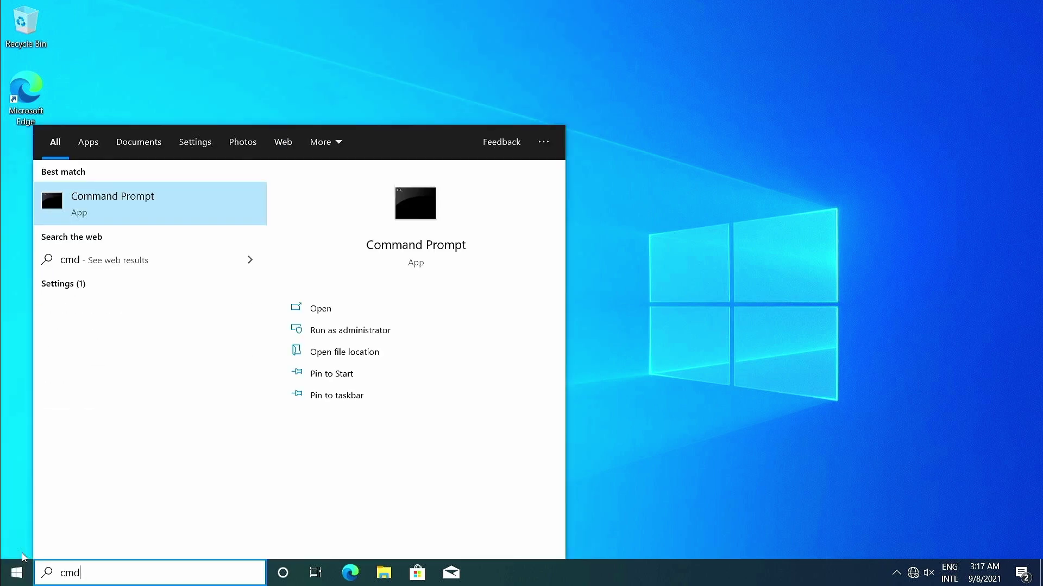
right_click(144, 211)
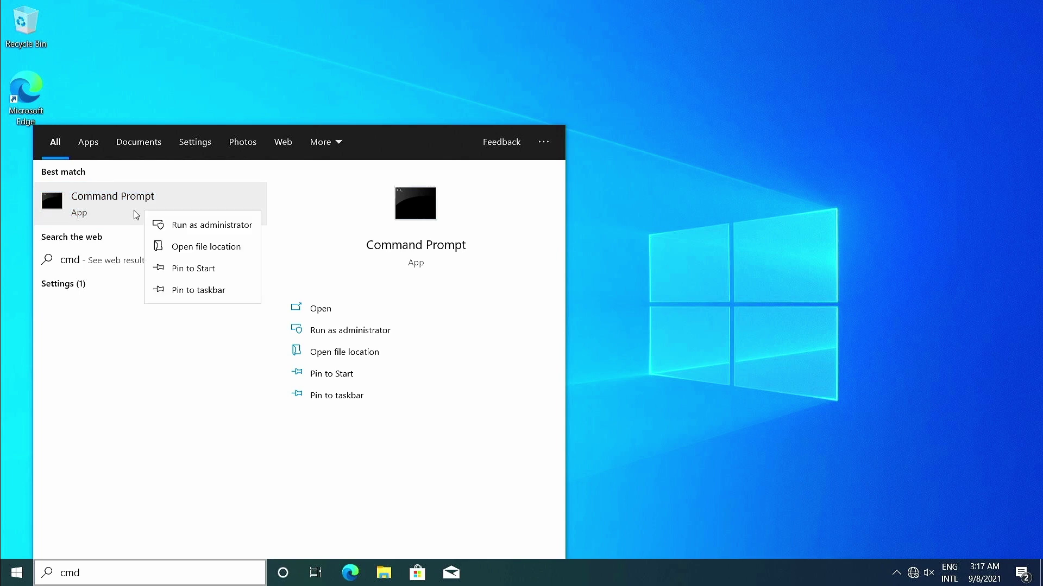
click(186, 226)
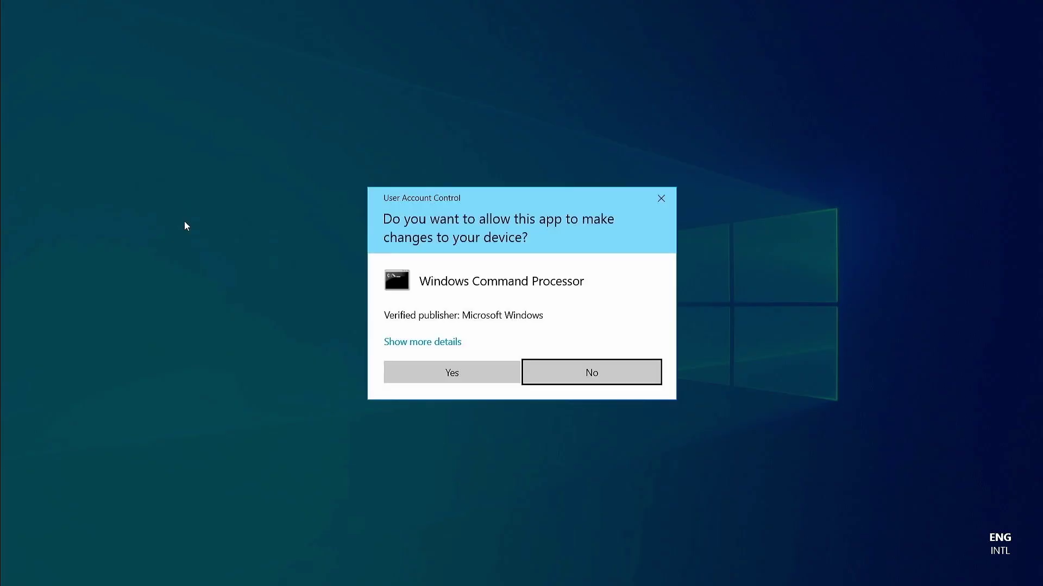
click(441, 379)
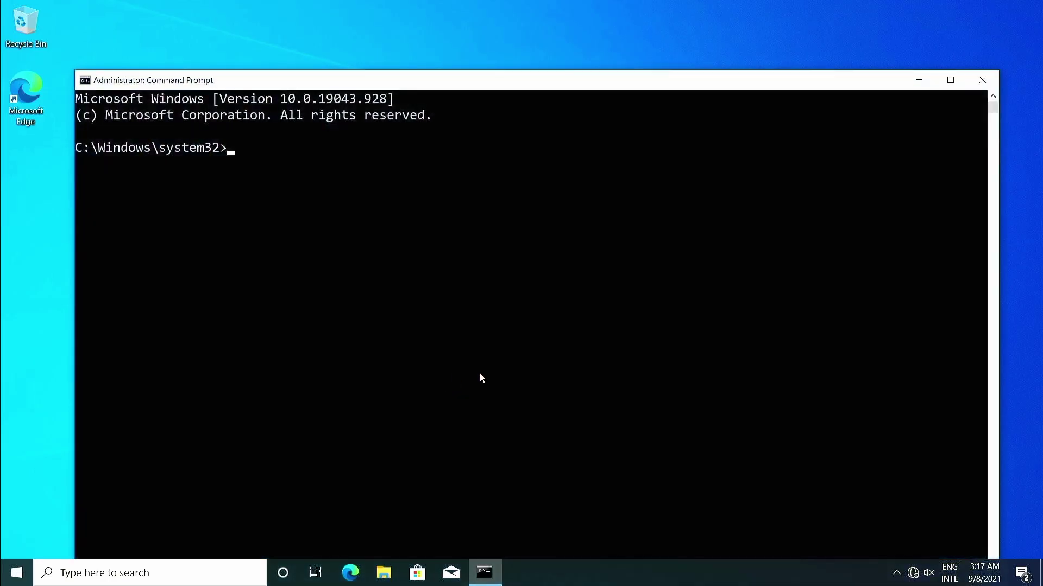
double_click(606, 81)
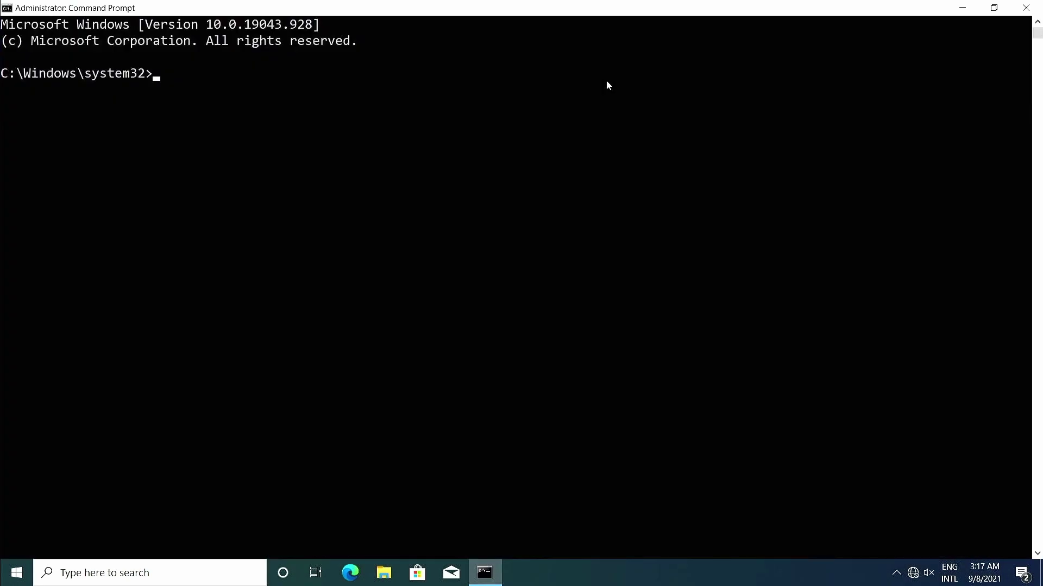
- Start diskpart and list the installed disks
text(diskpart)
key(Return)
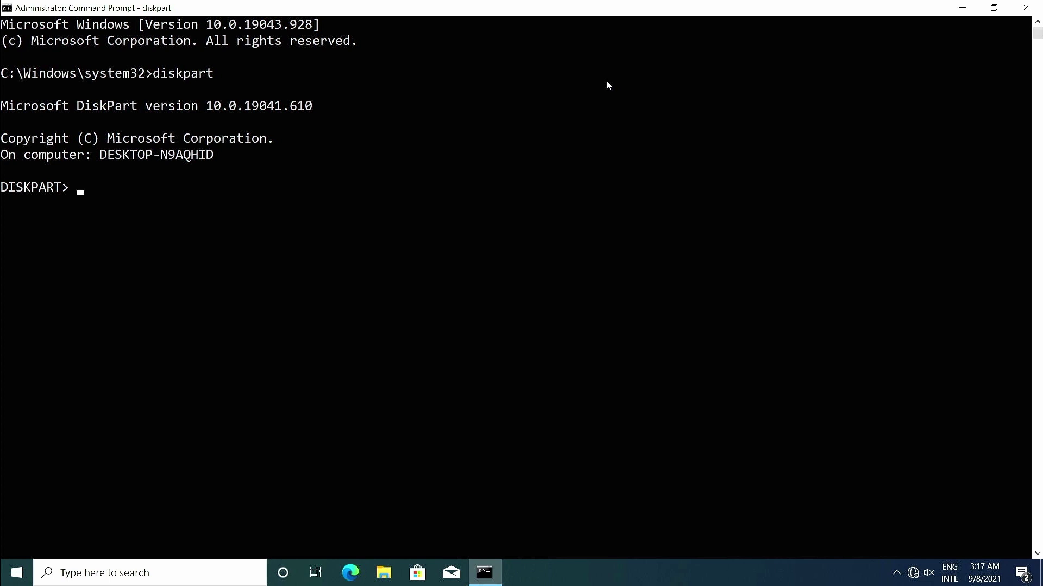
text(list disk)
key(Return)
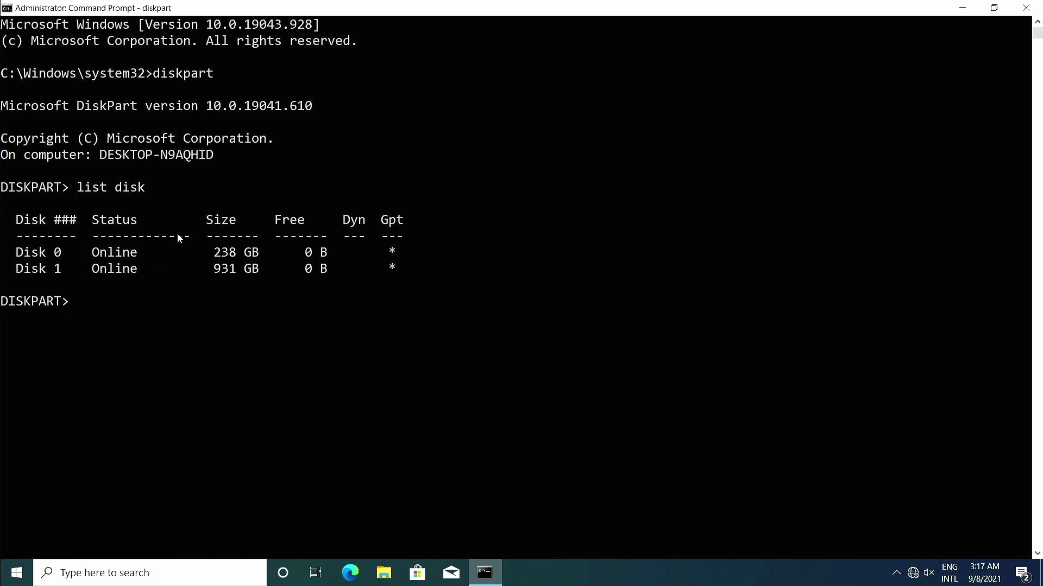
- Select disk 0 in DiskPart, list its partitions, and examine the Reserved and Primary entries
text(sel disk 0)
key(Return)
text(list )
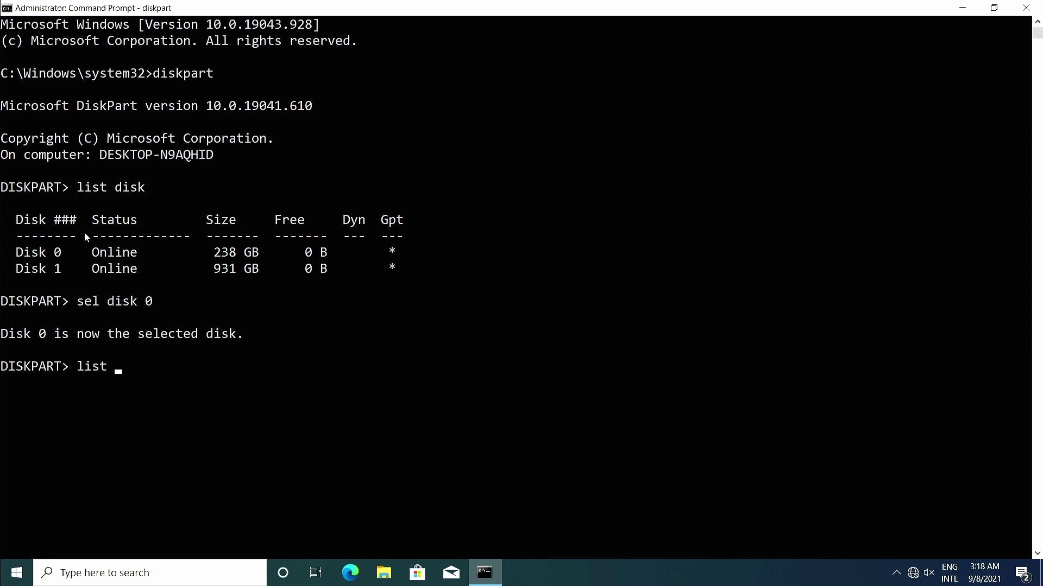
text(part)
key(Return)
click(391, 432)
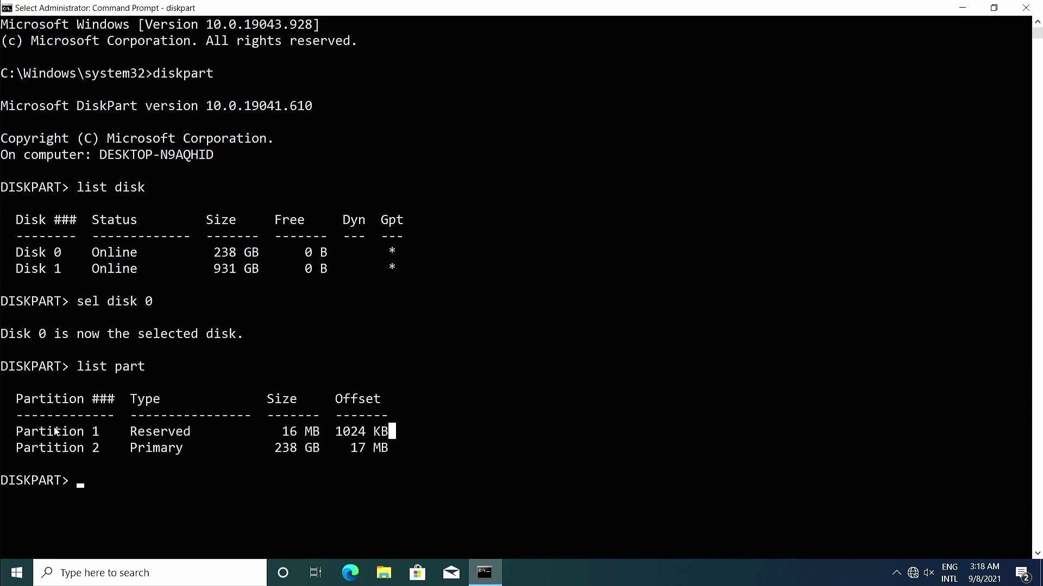
drag(32, 431, 320, 432)
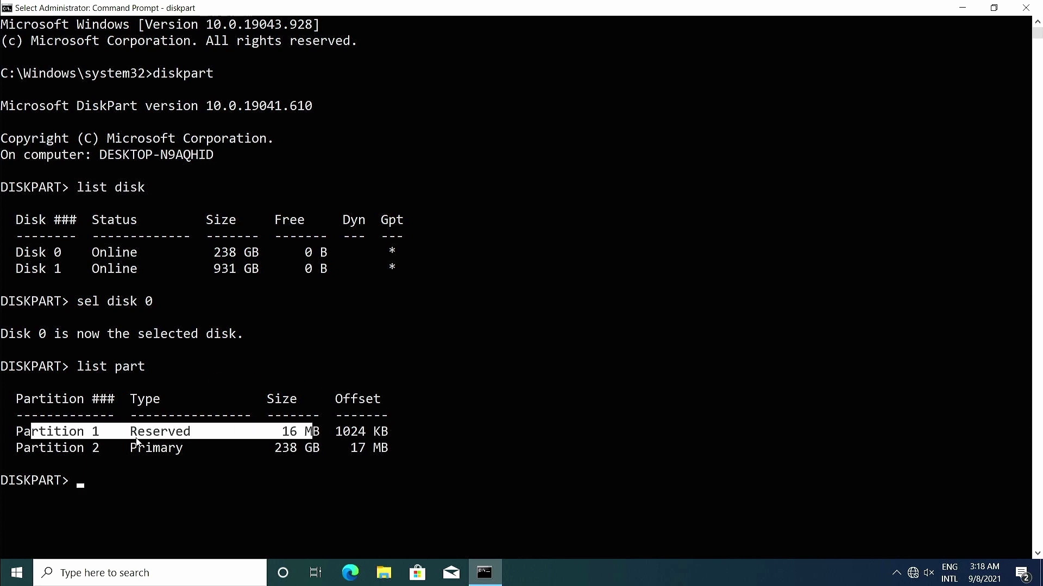
key(Right)
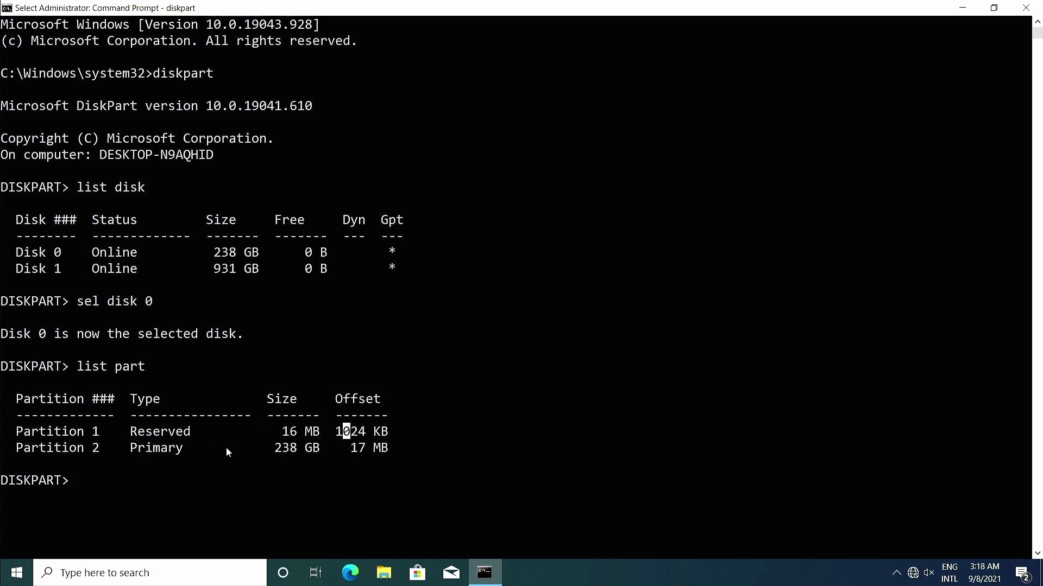
key(Escape)
- Select partition 2 on disk 0 and shrink it with desired=200
text(sel part )
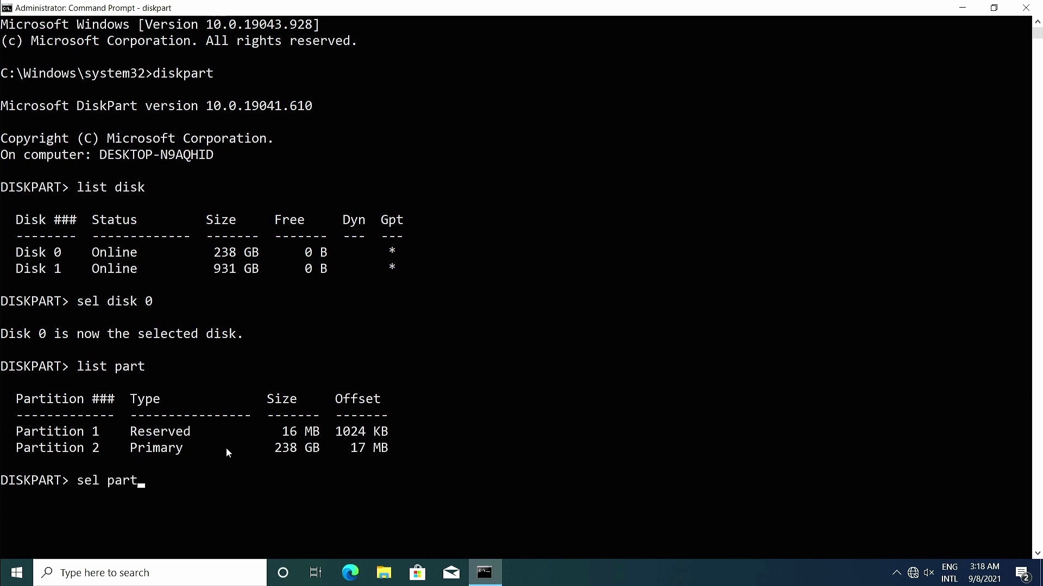
text(2)
key(Return)
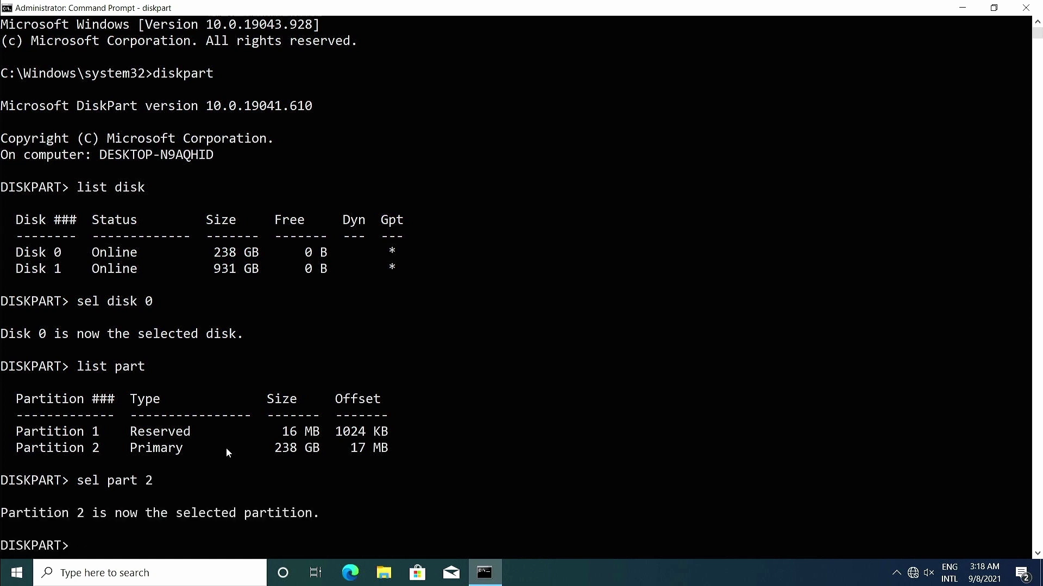
text(shrink desire)
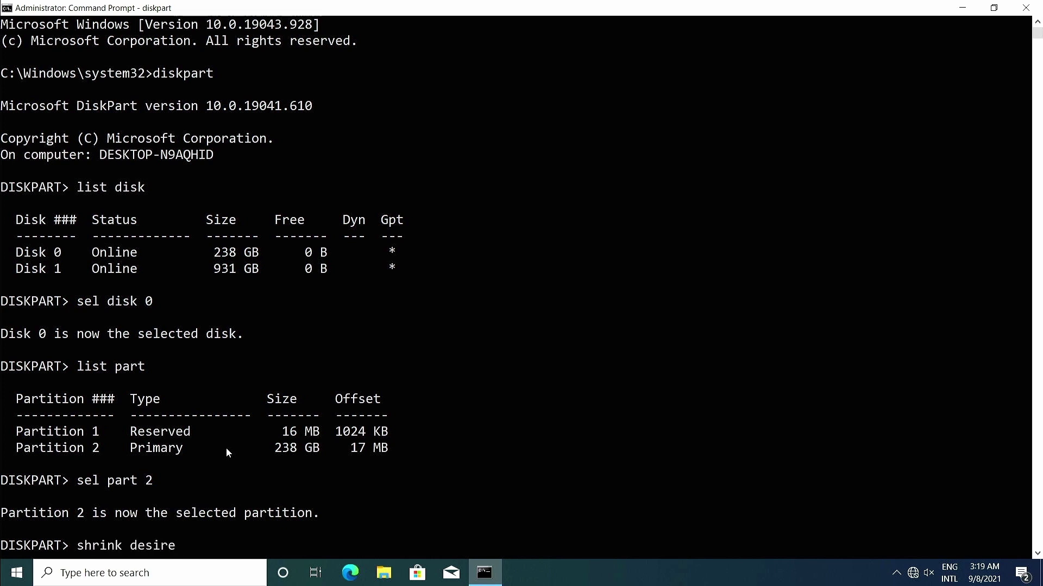
text(d=200)
key(Return)
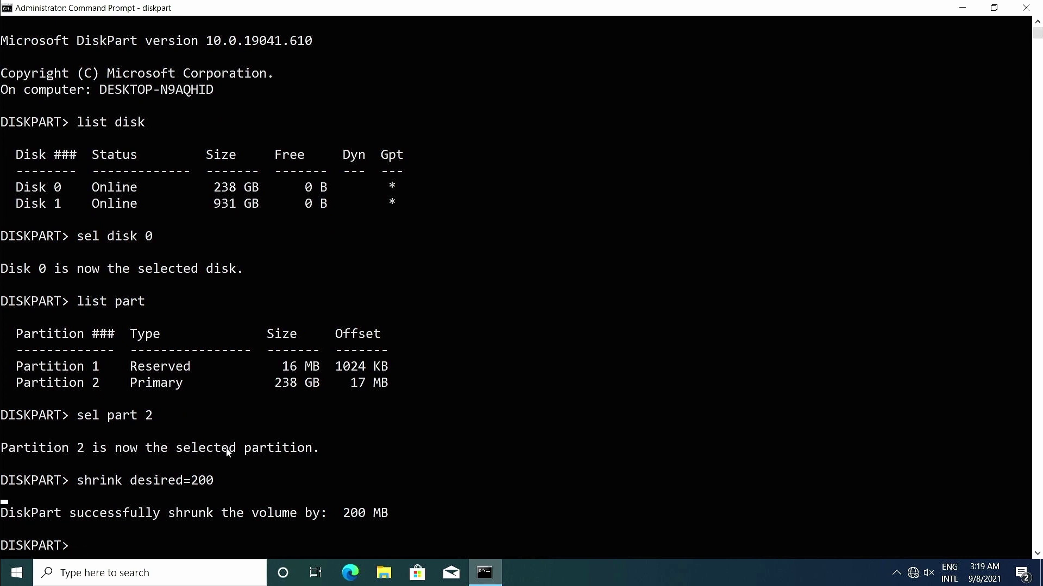
- Create an EFI partition with size=200 in the freed space on disk 0
text(create partition efi)
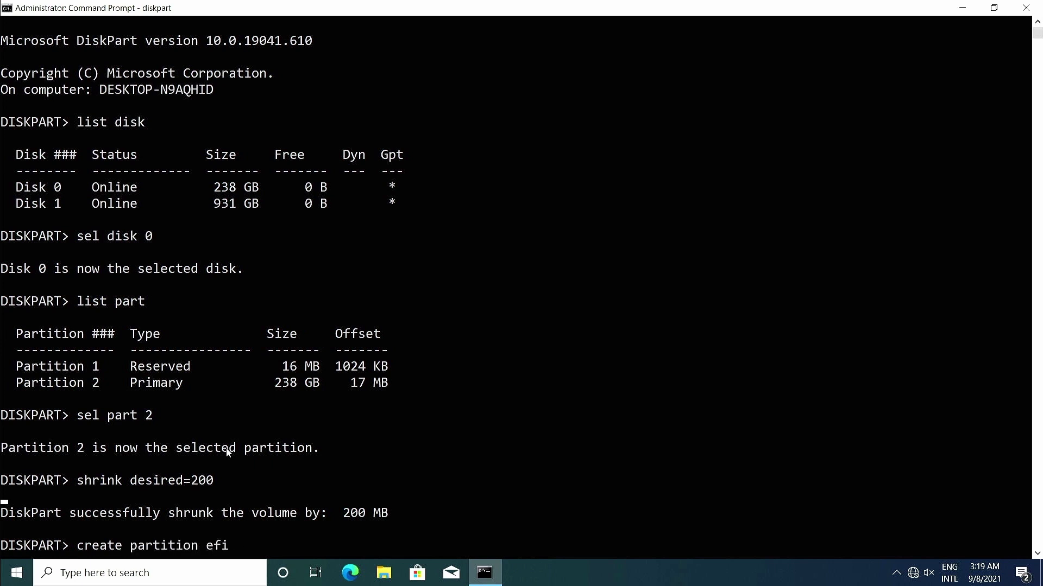
text( size=200)
key(Return)
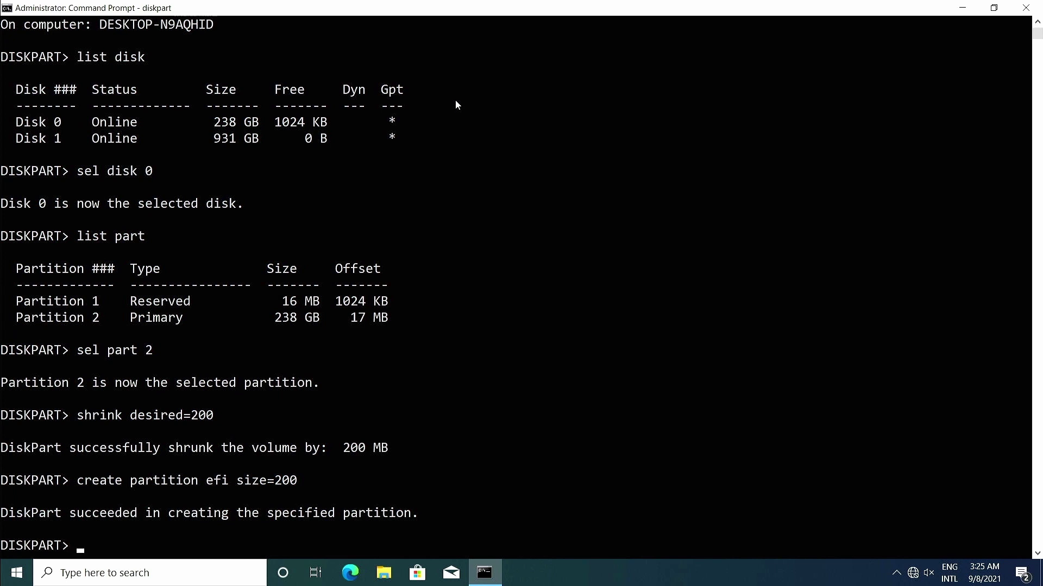
- Quick-format the new EFI partition as FAT32 and assign it a drive letter
text(format quick fs=)
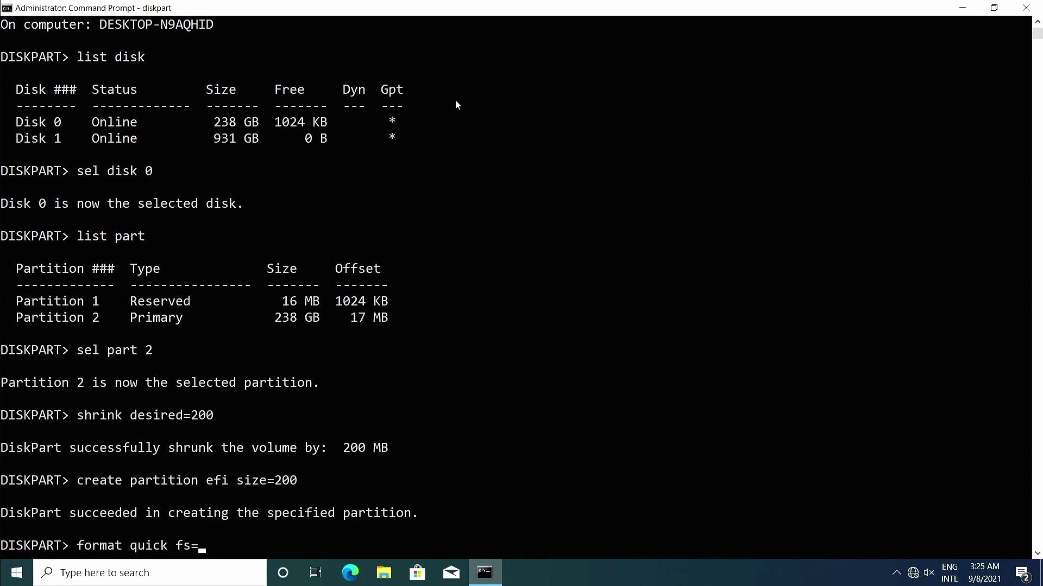
text(fat32)
key(Return)
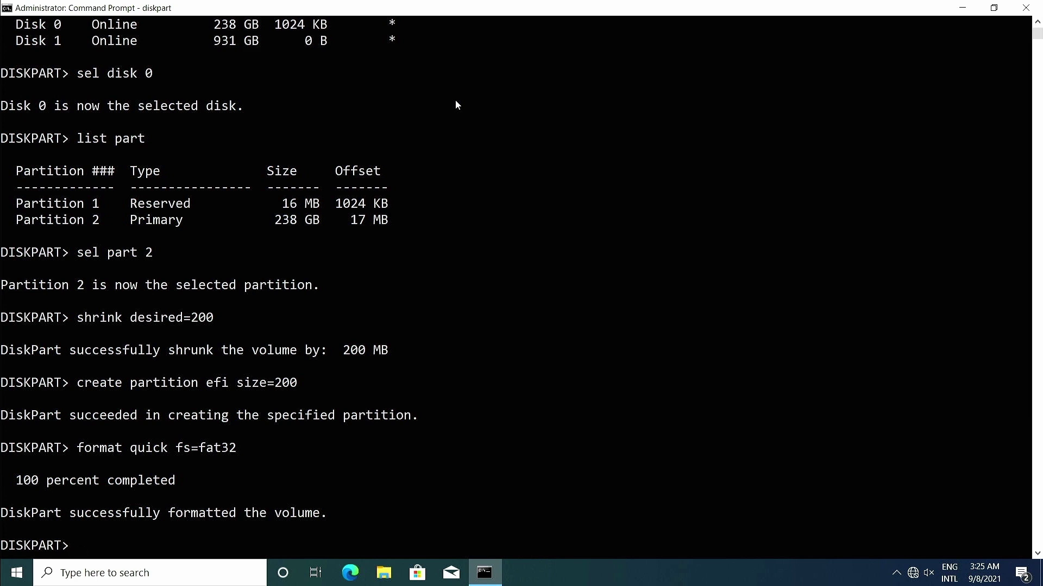
text(assign)
key(Return)
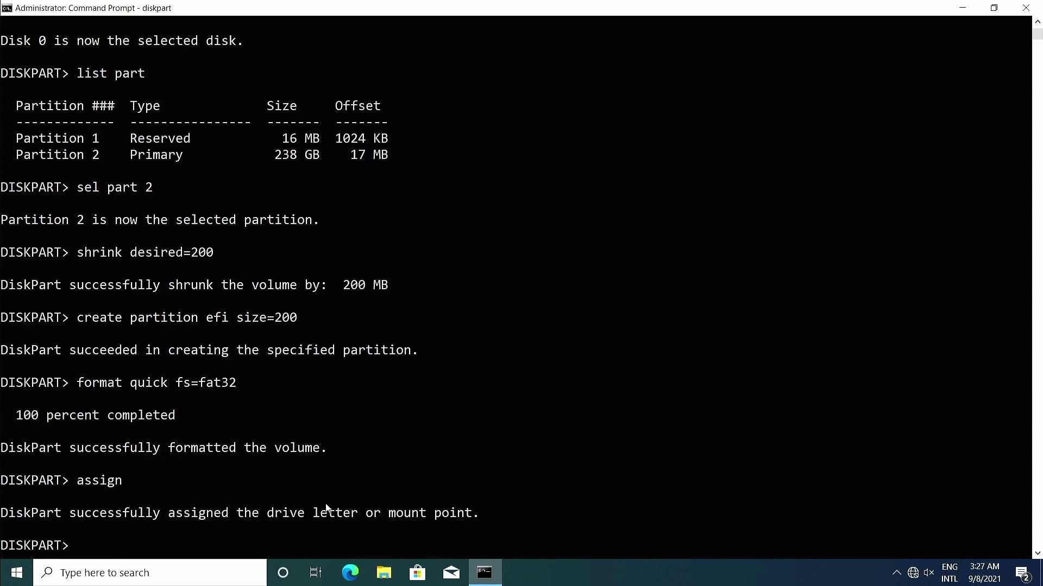
- Open This PC in File Explorer, check the new EFI volume's drive letter and size, and return to Command Prompt
key(super+e)
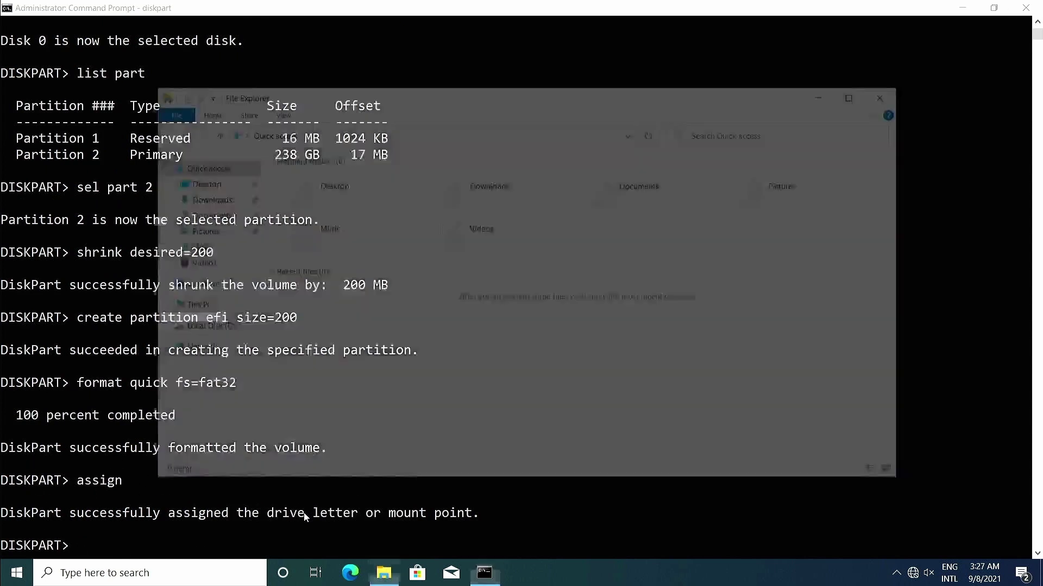
click(186, 308)
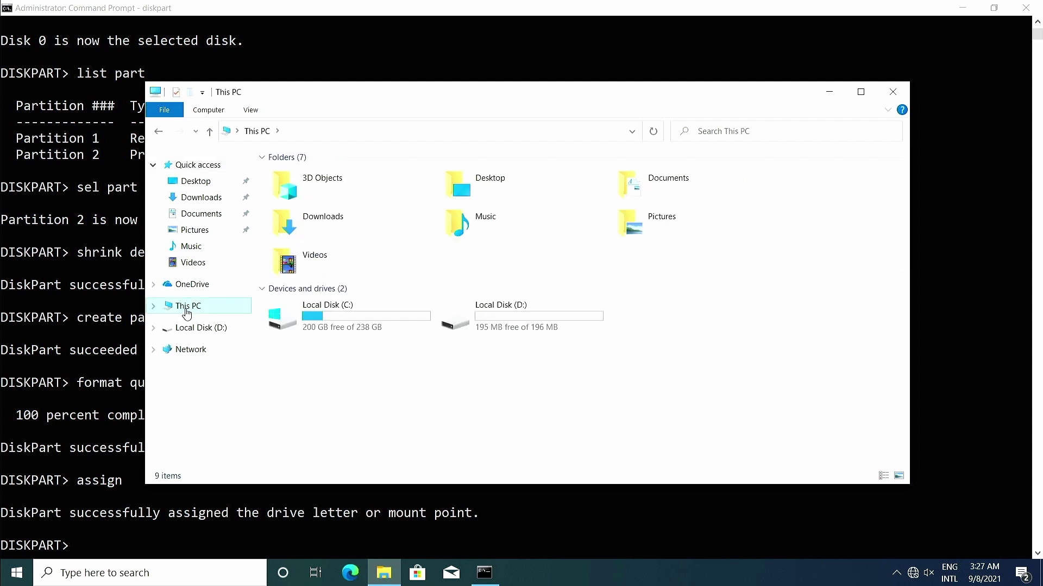
click(496, 322)
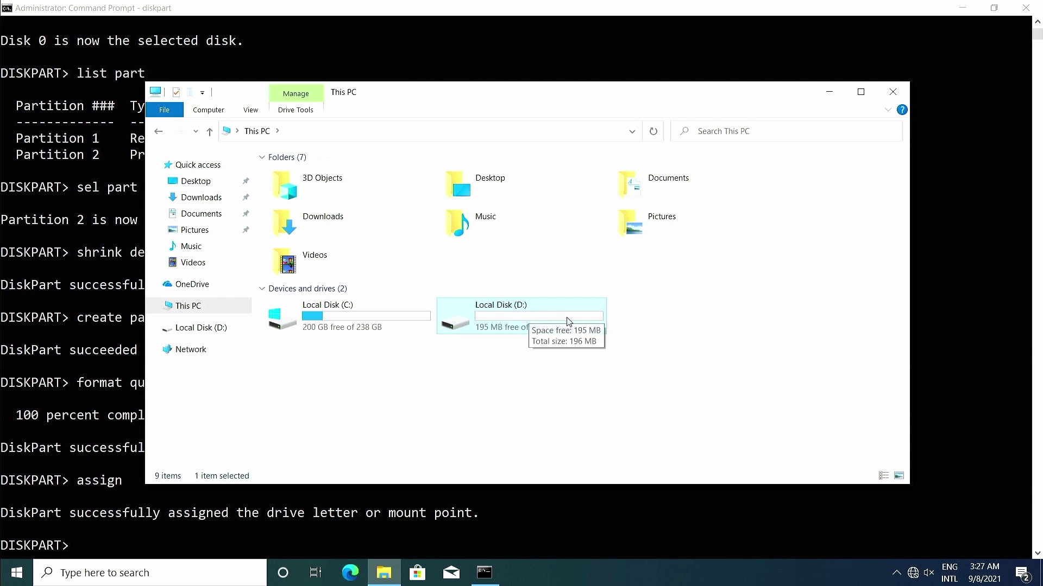
click(892, 92)
click(886, 106)
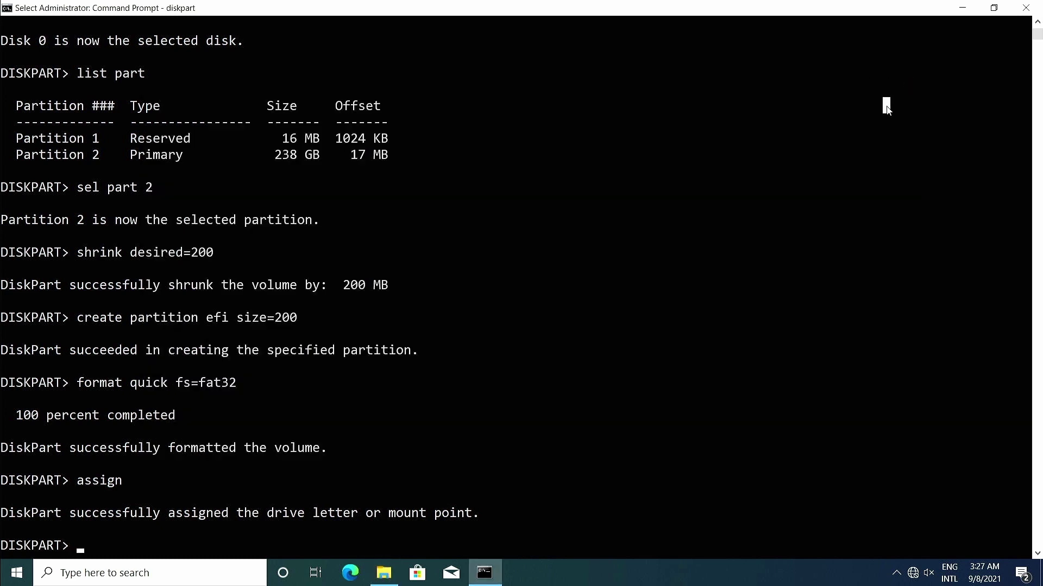
- Exit DiskPart and create the Windows boot files on the new EFI partition with bcdboot C:\Windows /s D:
text(exit)
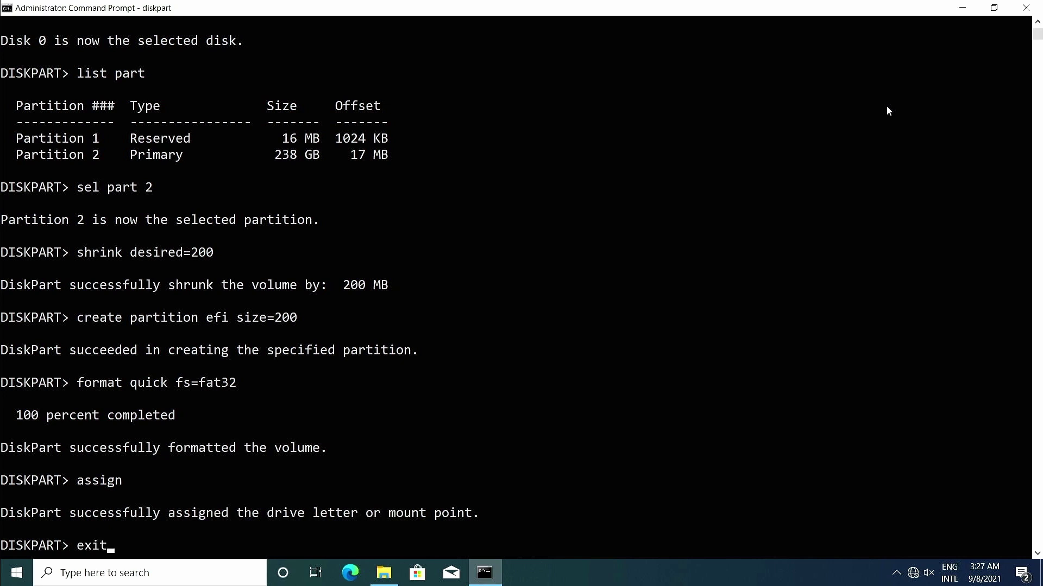
key(Return)
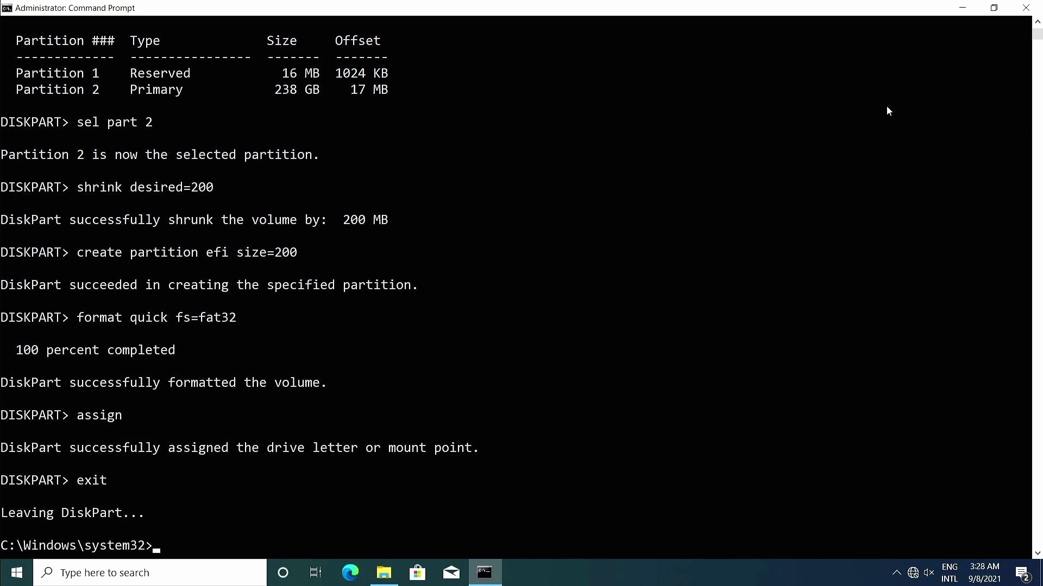
text(bcdboot C:\Windows /s)
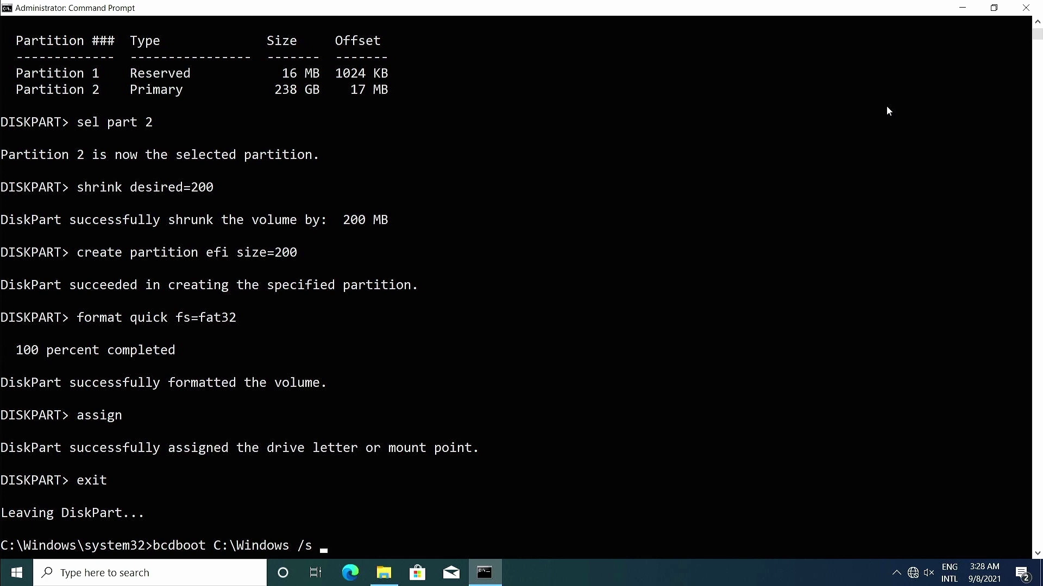
text(D:)
key(Return)
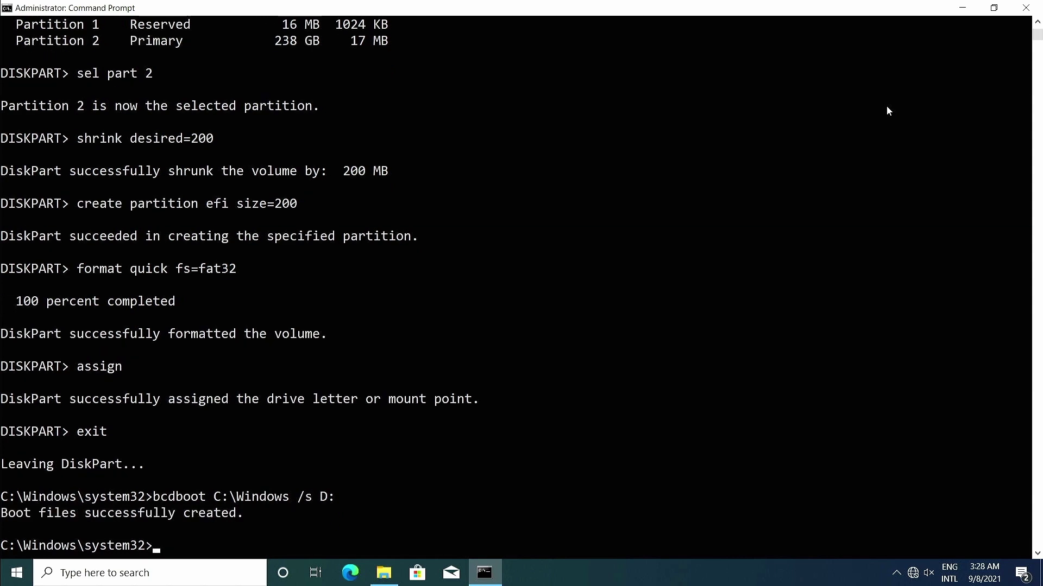
- Exit Command Prompt and close the File Explorer window
text(exit)
key(Return)
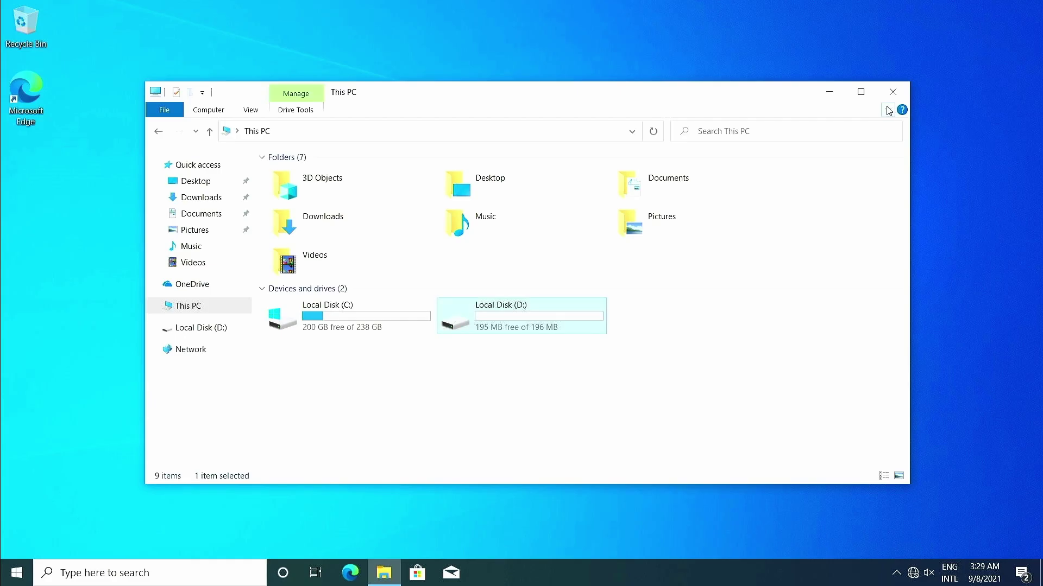
key(alt+F4)
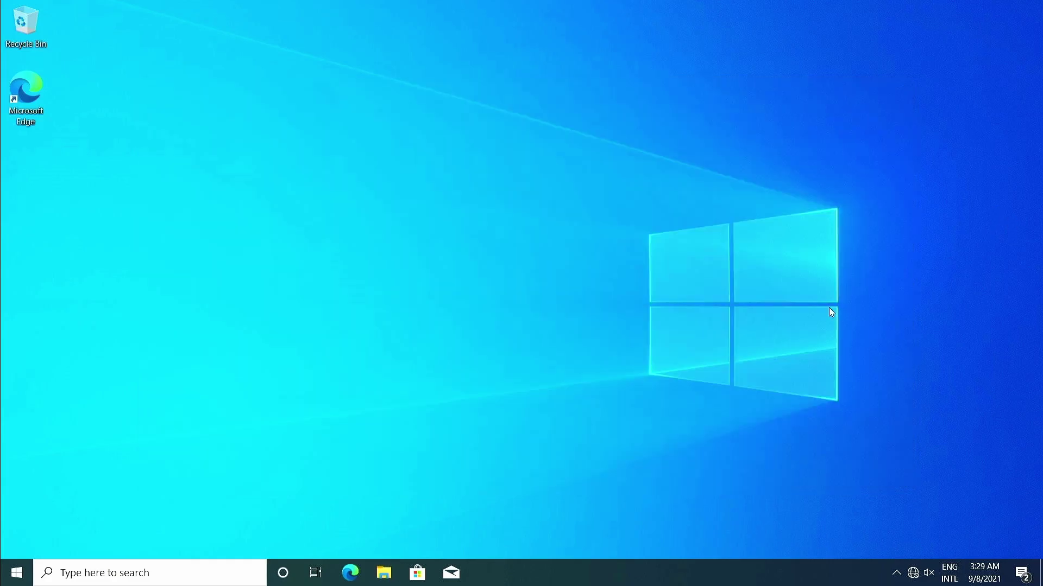
- Restart the computer into the BIOS setup and open the boot option priorities
key(alt+F4)
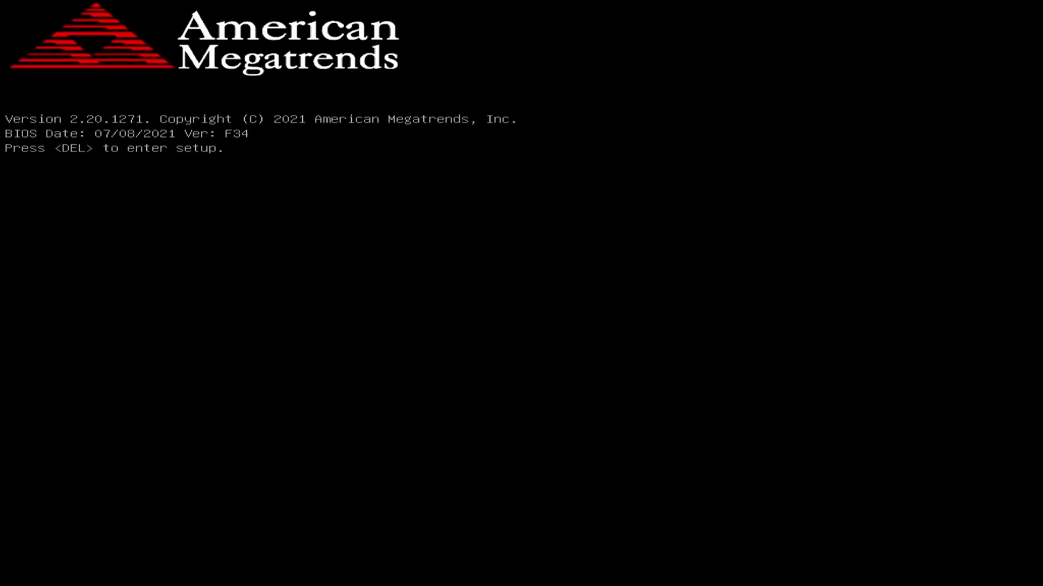
key(Delete)
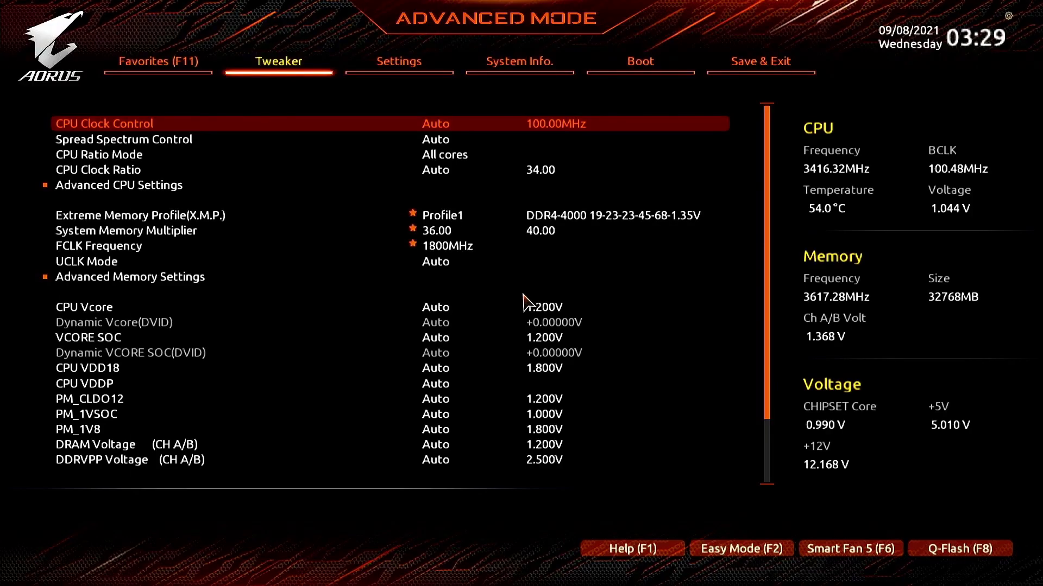
key(Right)
key(Right)
key(Right)
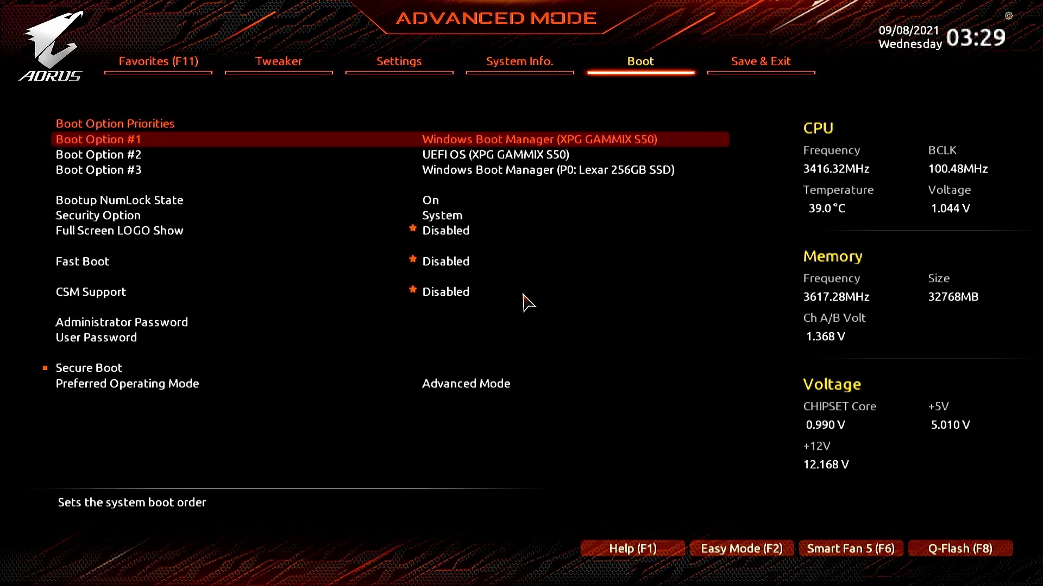
- Review the three boot entries and set Boot Option #1 to UEFI OS (XPG GAMMIX S50)
key(Down)
key(Down)
key(Up)
key(Up)
key(Down)
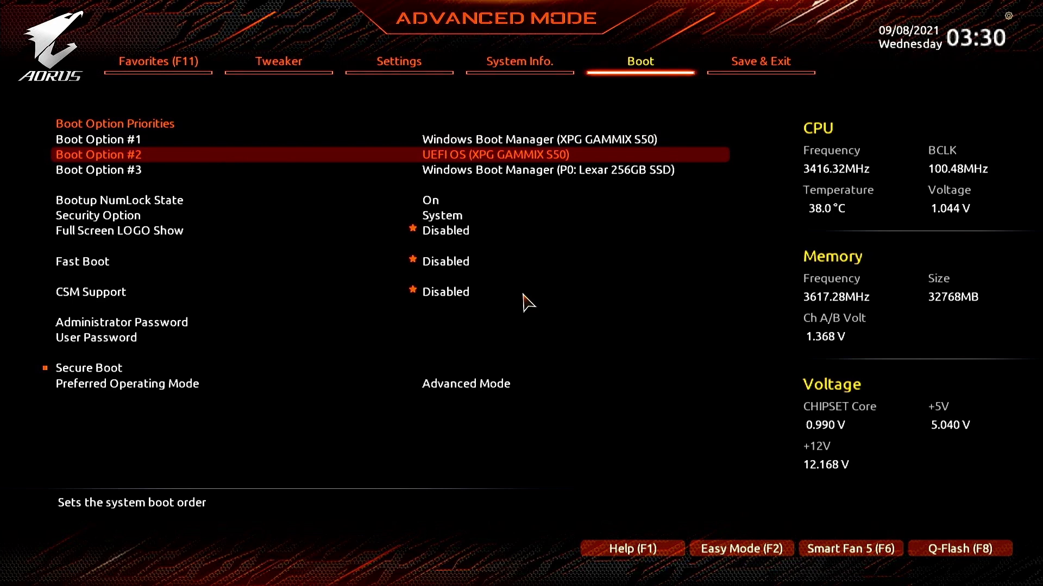
key(Down)
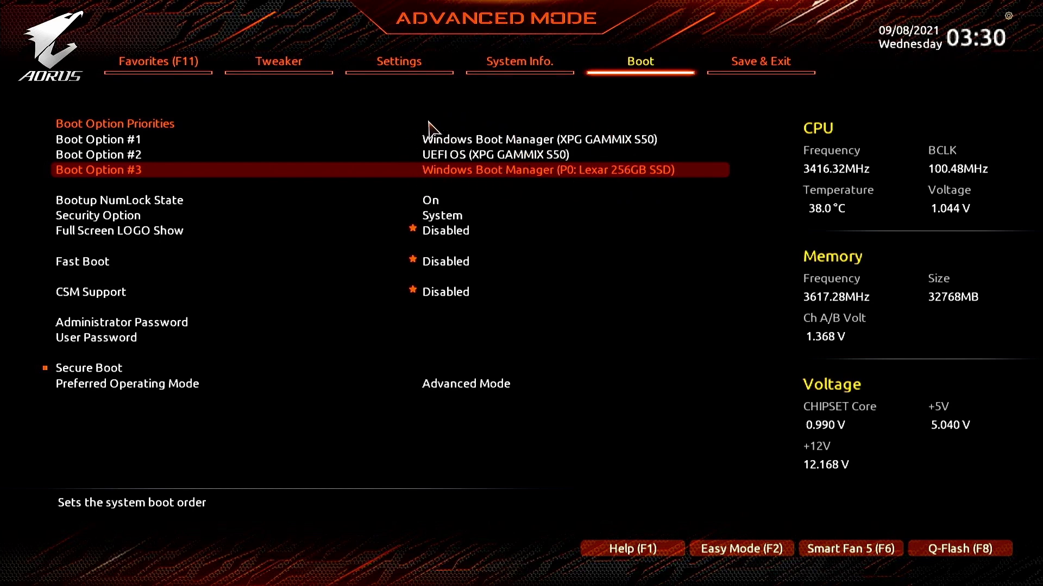
key(Up)
key(Up)
key(Return)
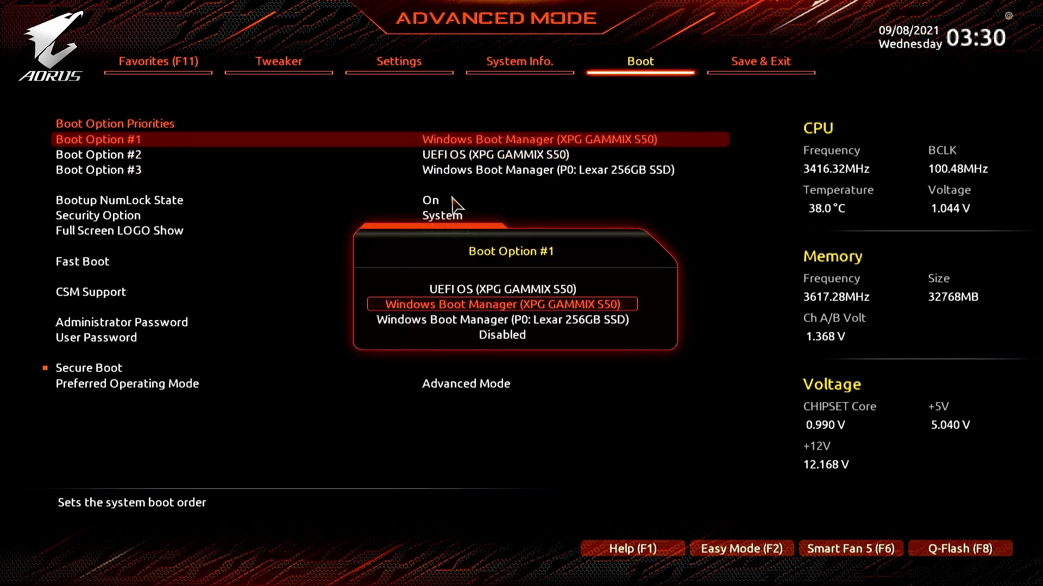
key(Up)
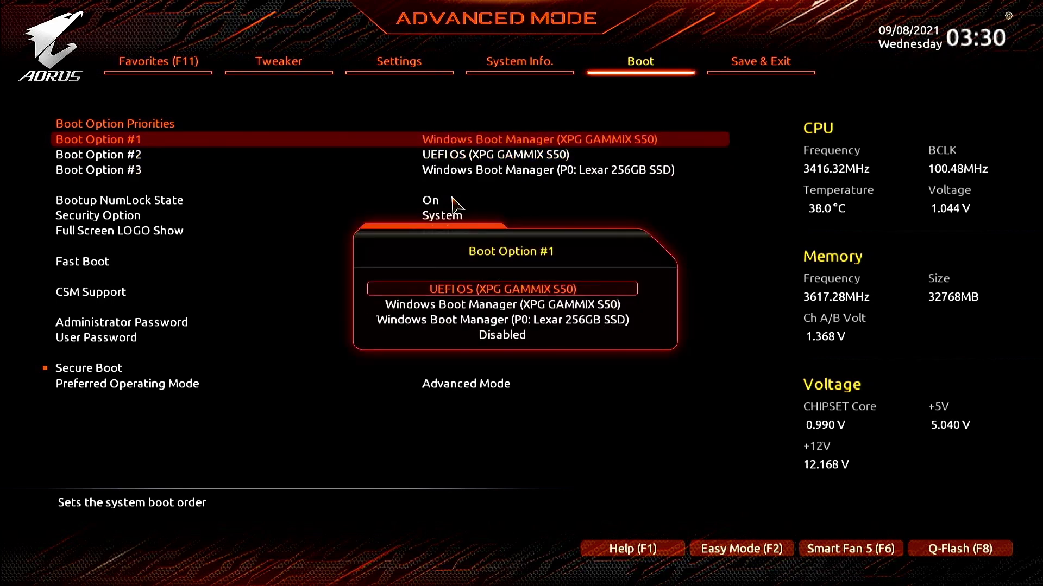
key(Return)
- Set Boot Option #2 to Windows Boot Manager (P0: Lexar 256GB SSD)
key(Down)
key(Down)
key(Up)
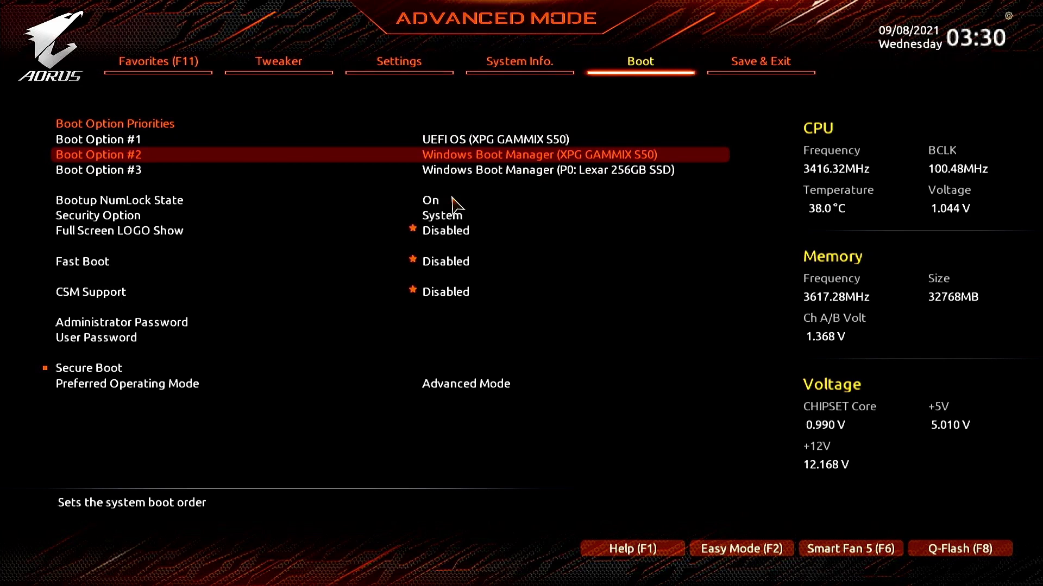
key(Return)
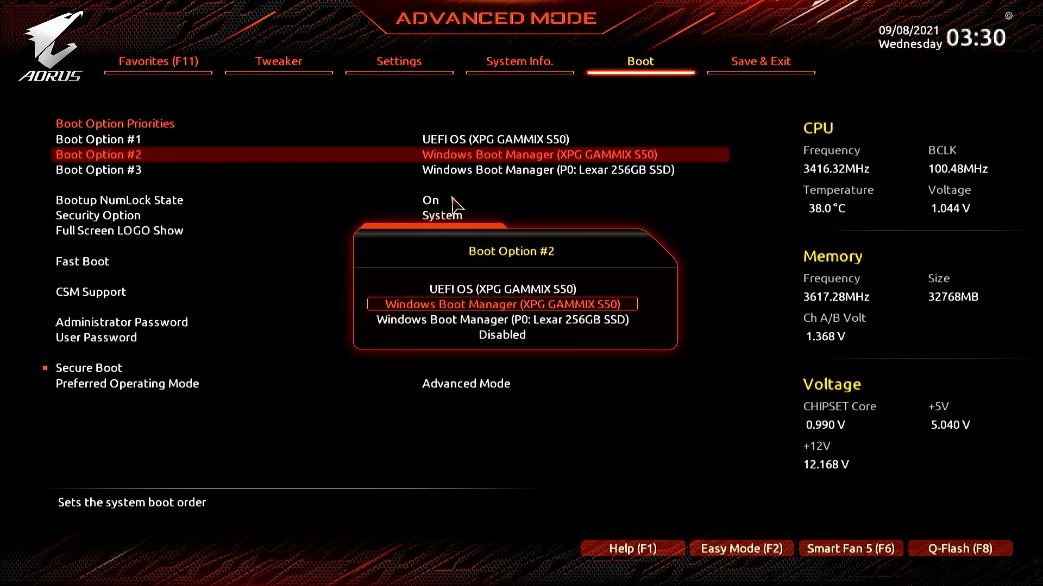
key(Down)
key(Return)
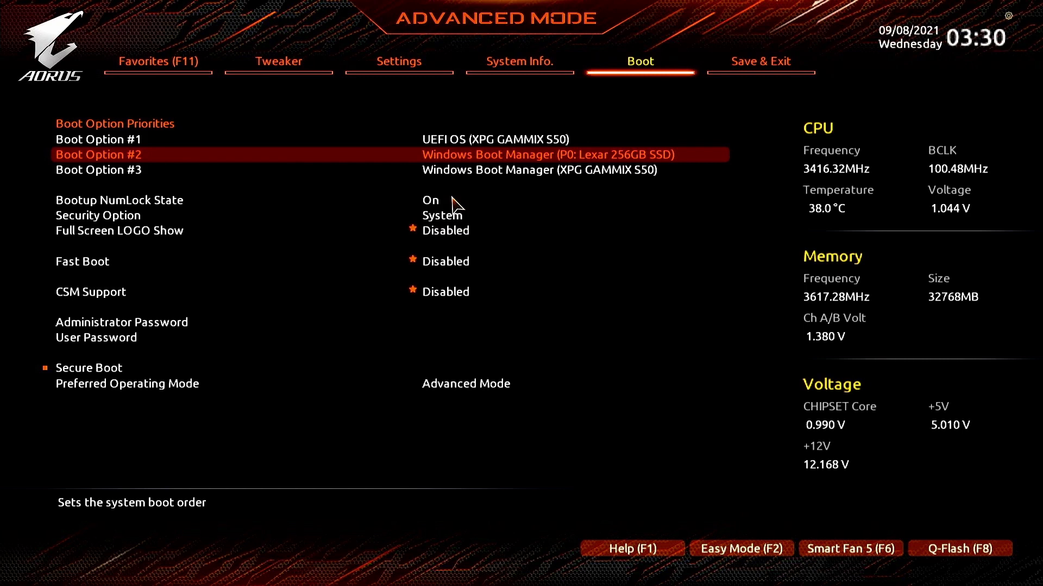
- Set Boot Option #3 to Disabled so the Windows Boot Manager entry on the XPG GAMMIX S50 is not used
key(Down)
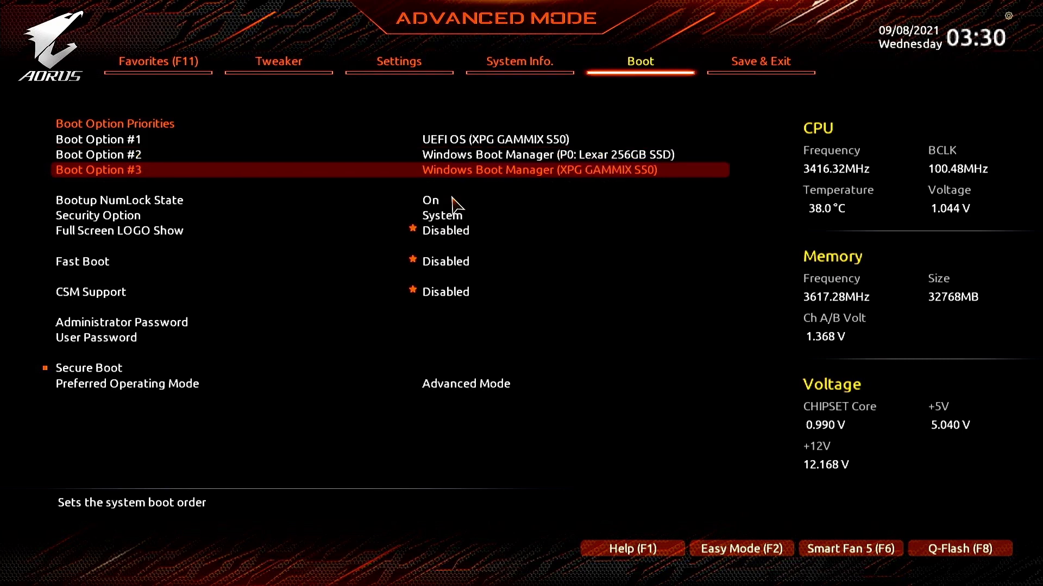
key(Return)
key(Down)
key(Down)
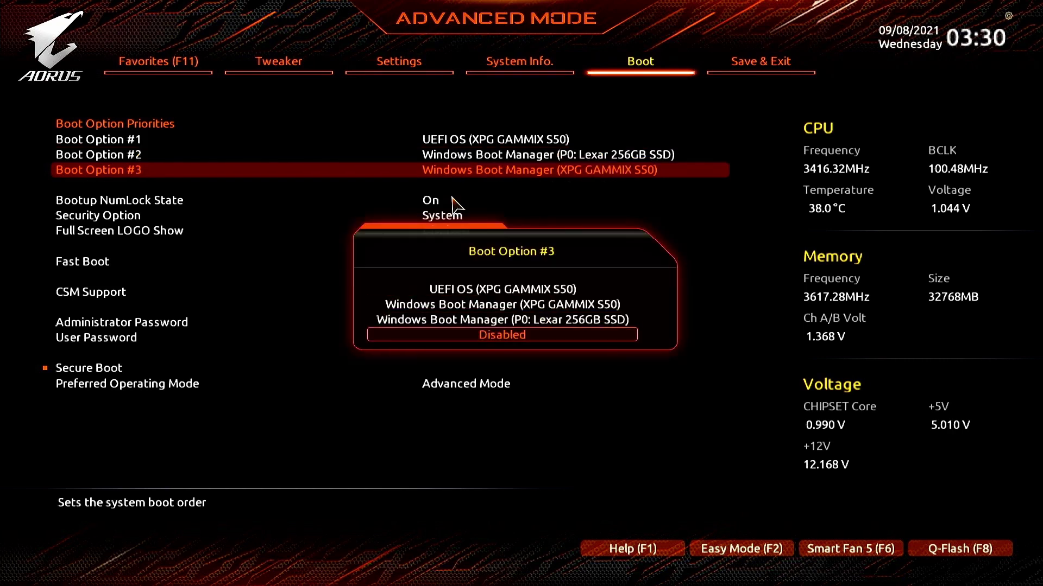
key(Return)
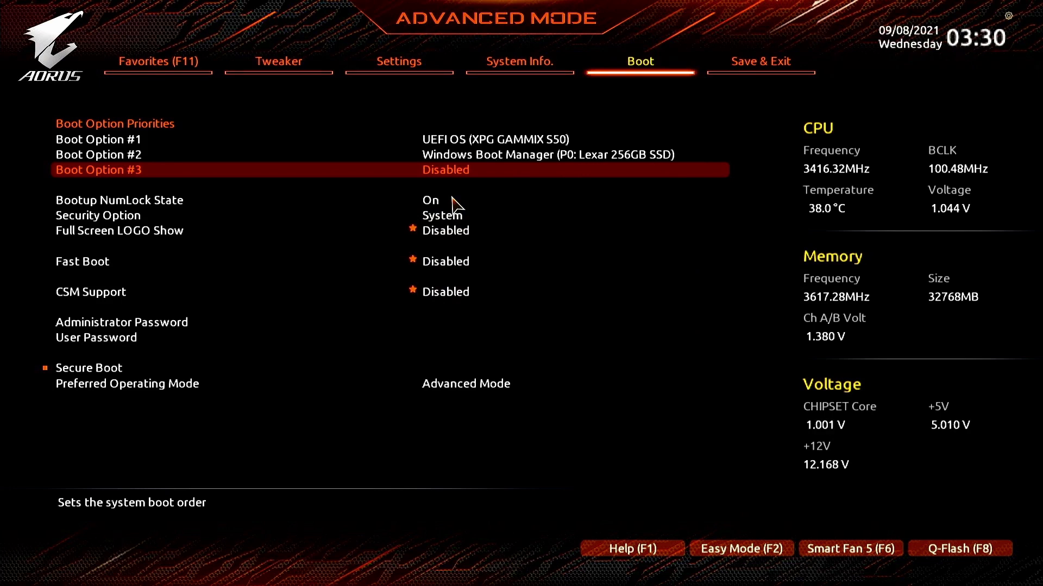
- Save the BIOS configuration and reset the computer
key(Right)
key(Return)
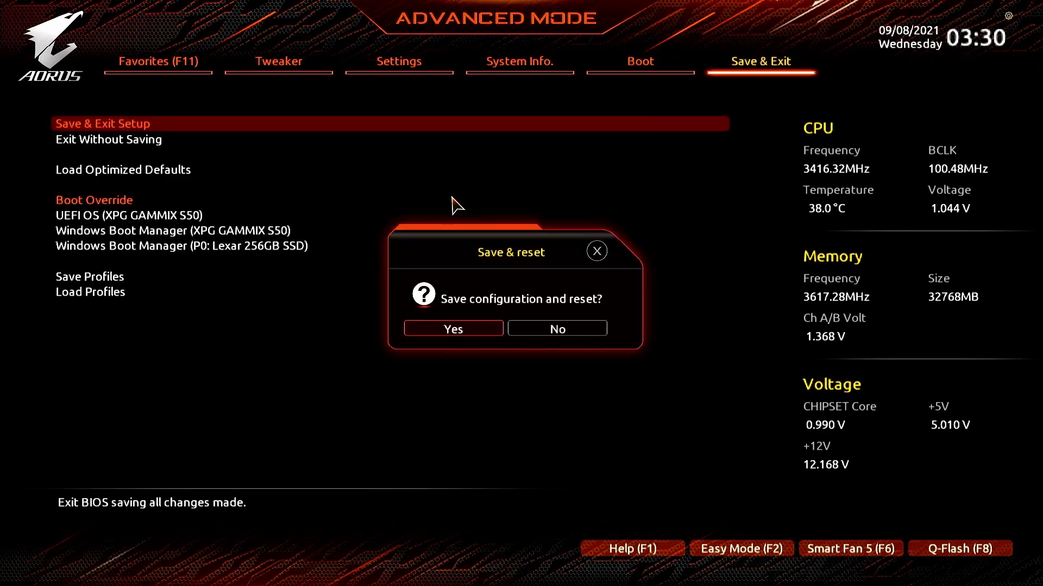
key(Return)
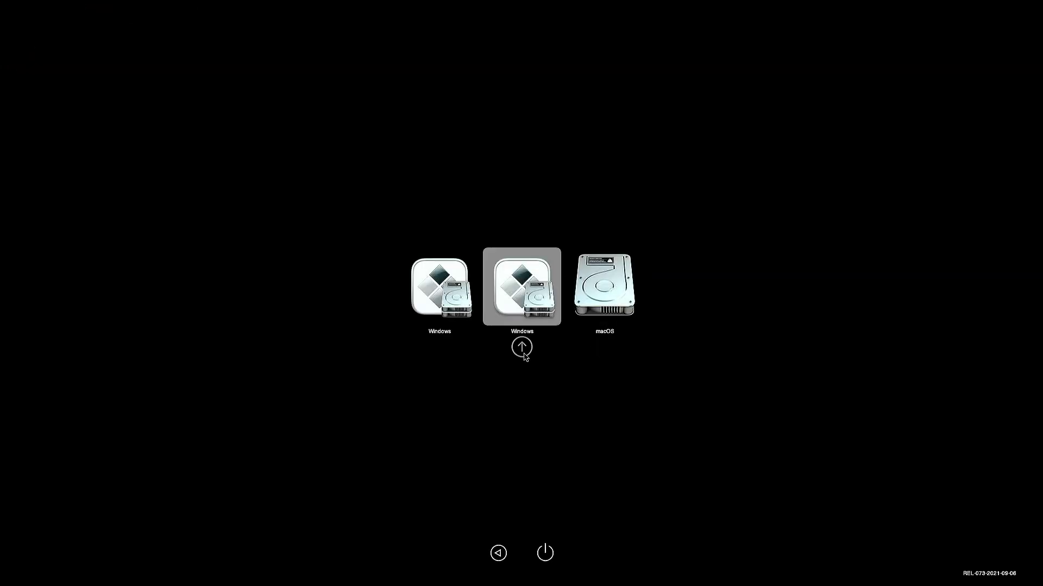
- Boot the macOS entry from the boot picker and log in with the account password
key(Left)
key(Right)
key(Left)
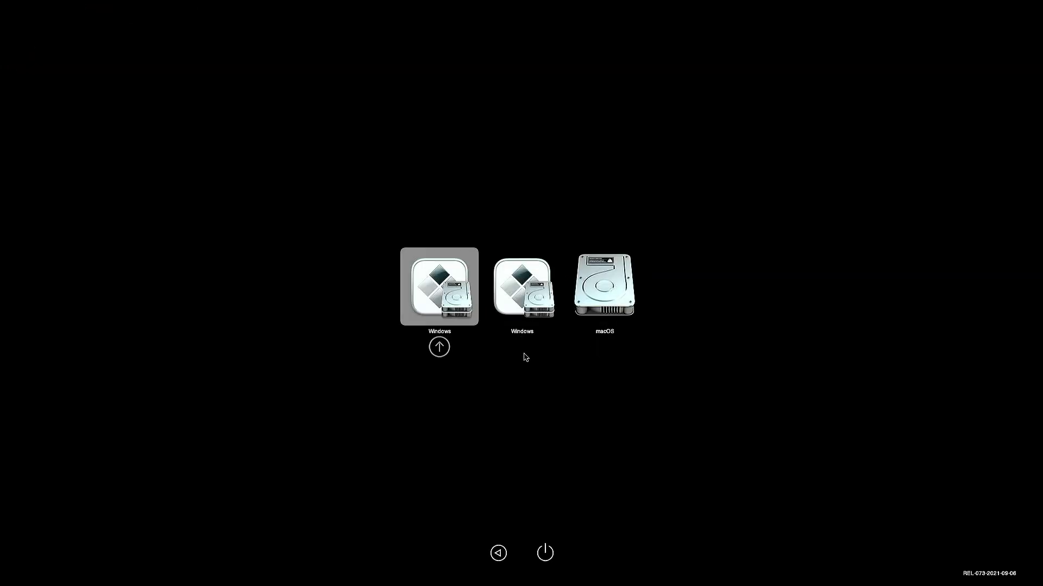
key(Right)
key(Right)
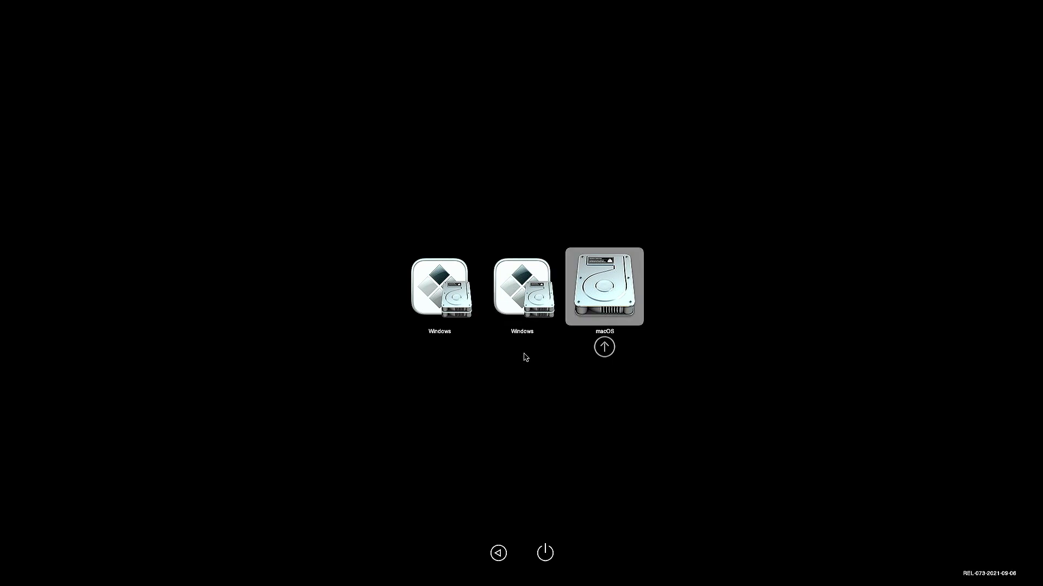
key(Return)
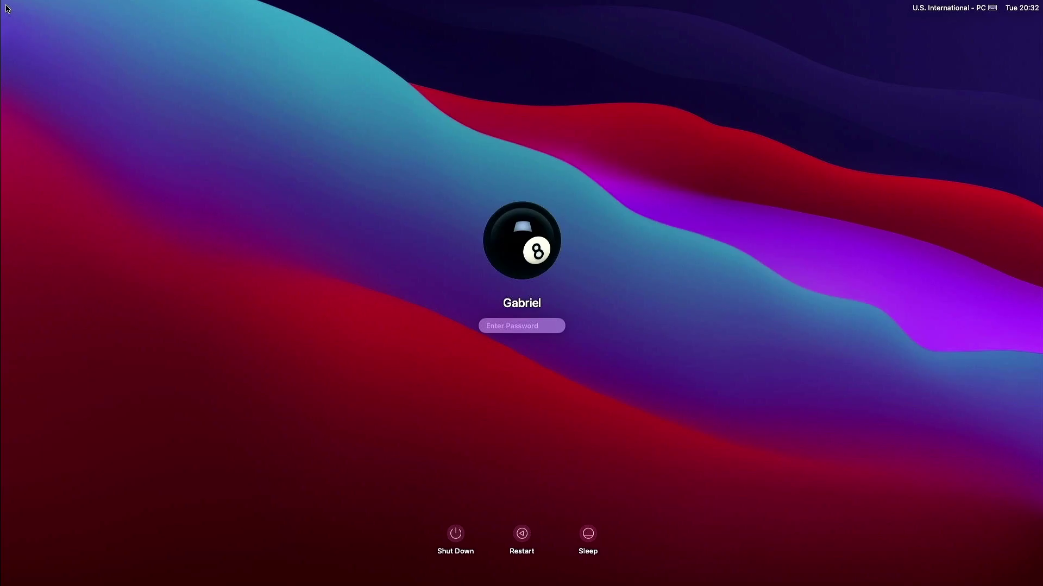
text(•••)
key(Return)
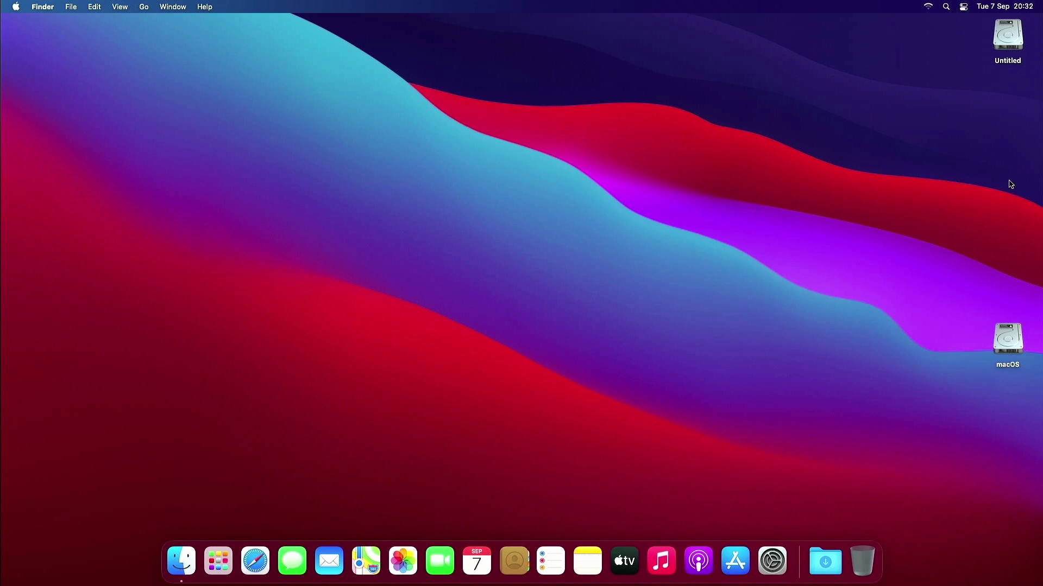
- Place the macOS drive icon below the Untitled drive on the desktop and mount the macOS drive's EFI partition
drag(1008, 341, 1006, 122)
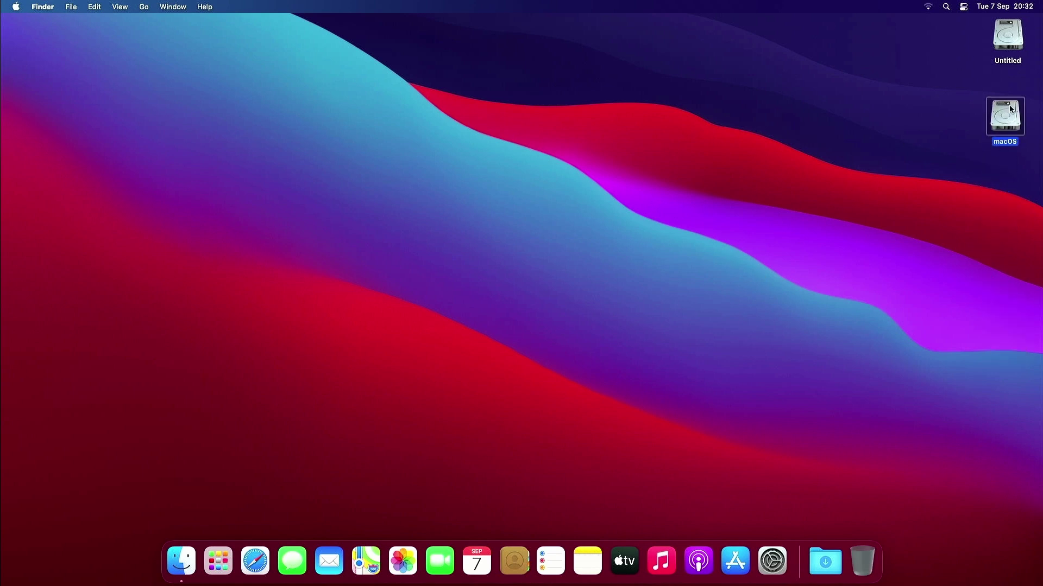
click(1008, 47)
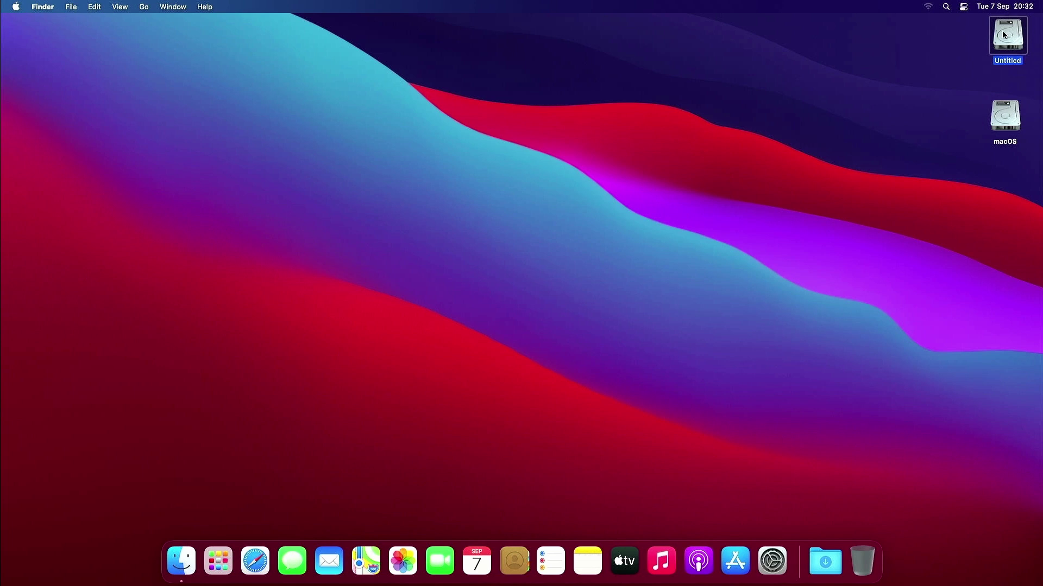
click(1011, 109)
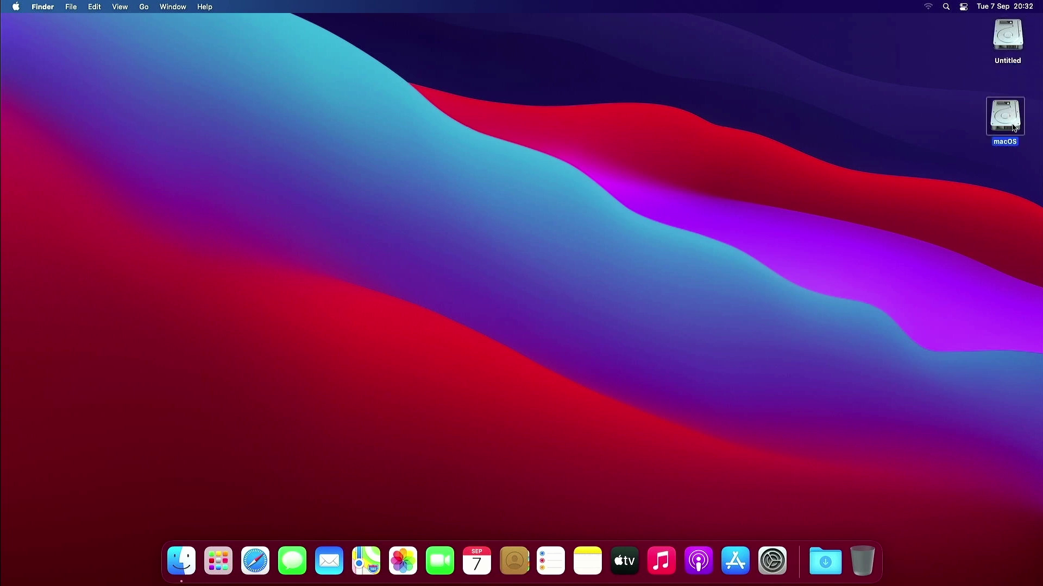
right_click(1013, 127)
mouse_move(948, 281)
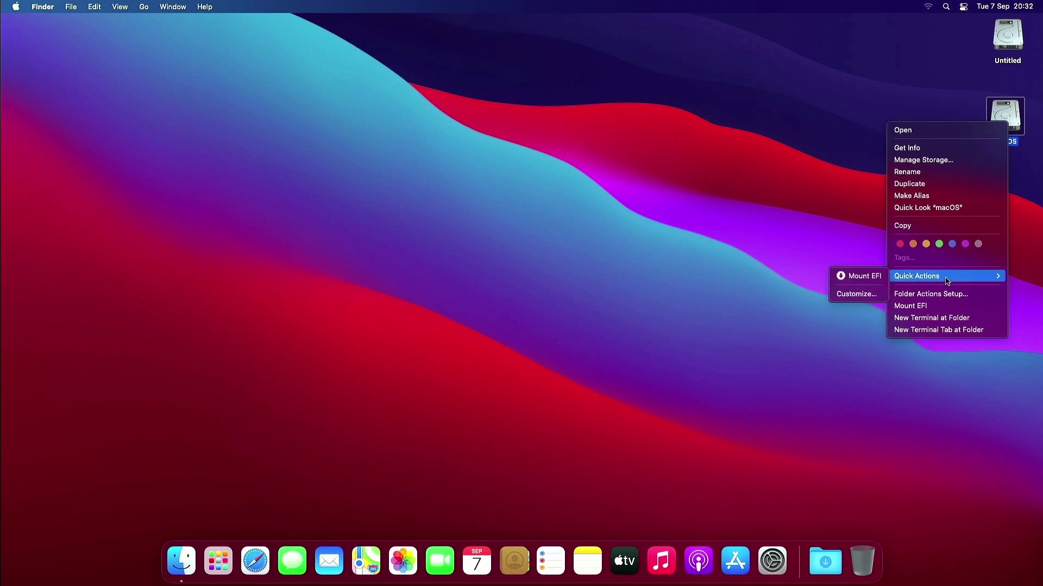
click(921, 305)
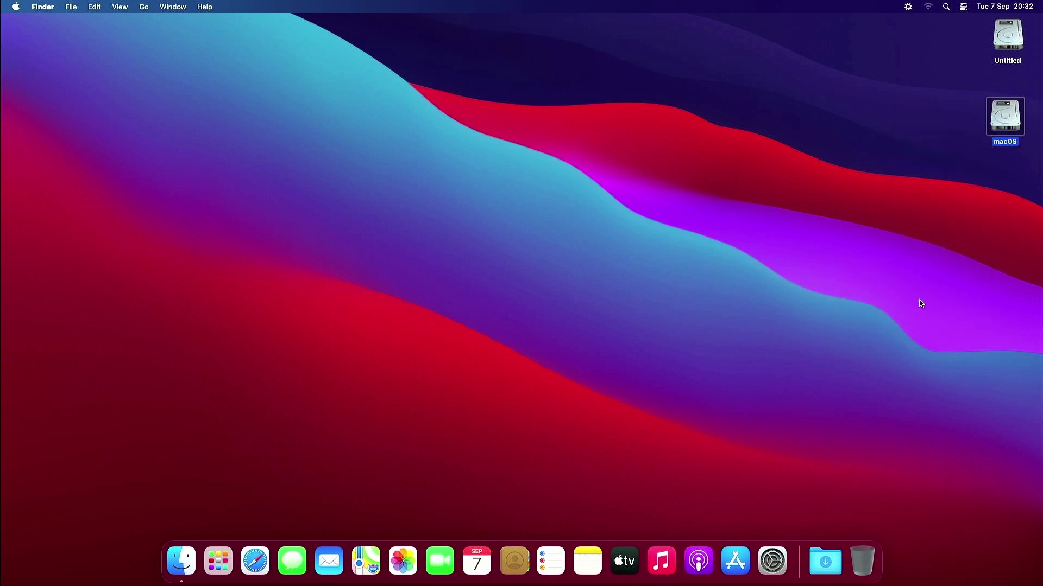
key(Return)
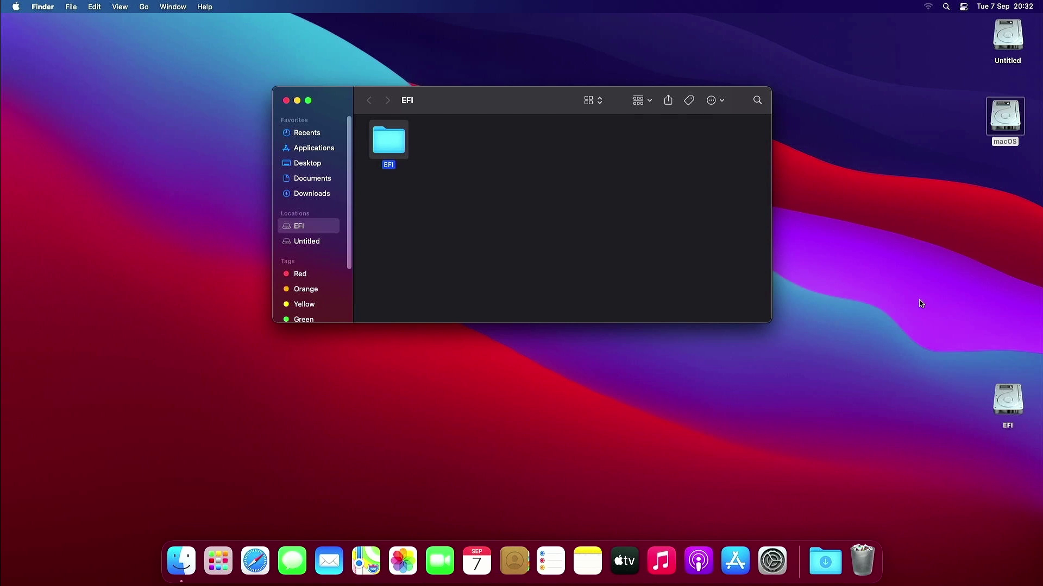
- Delete the Microsoft folder from the EFI folder of the mounted partition and close the Finder window
key(super+Down)
key(m)
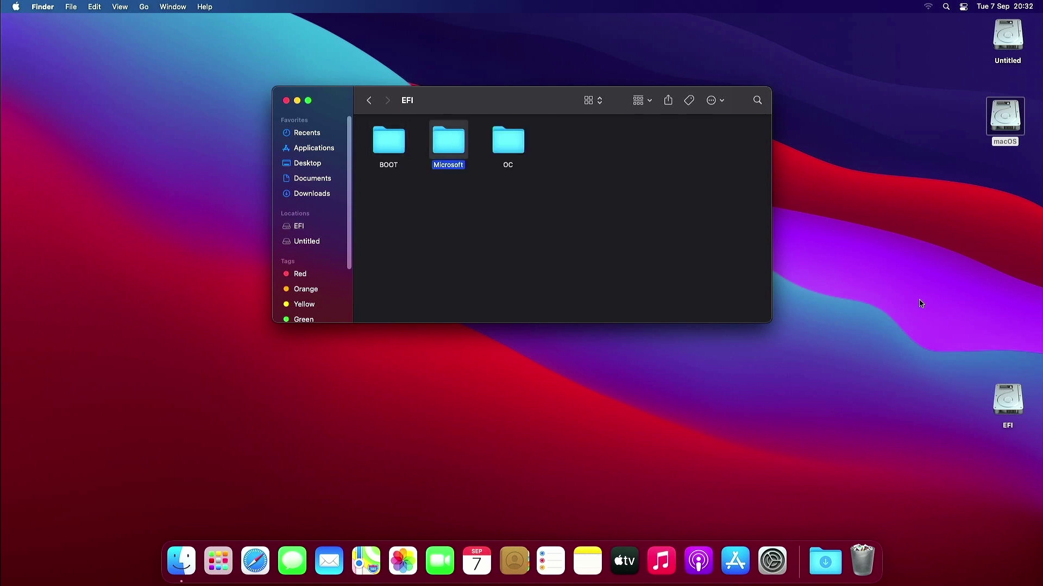
key(super+BackSpace)
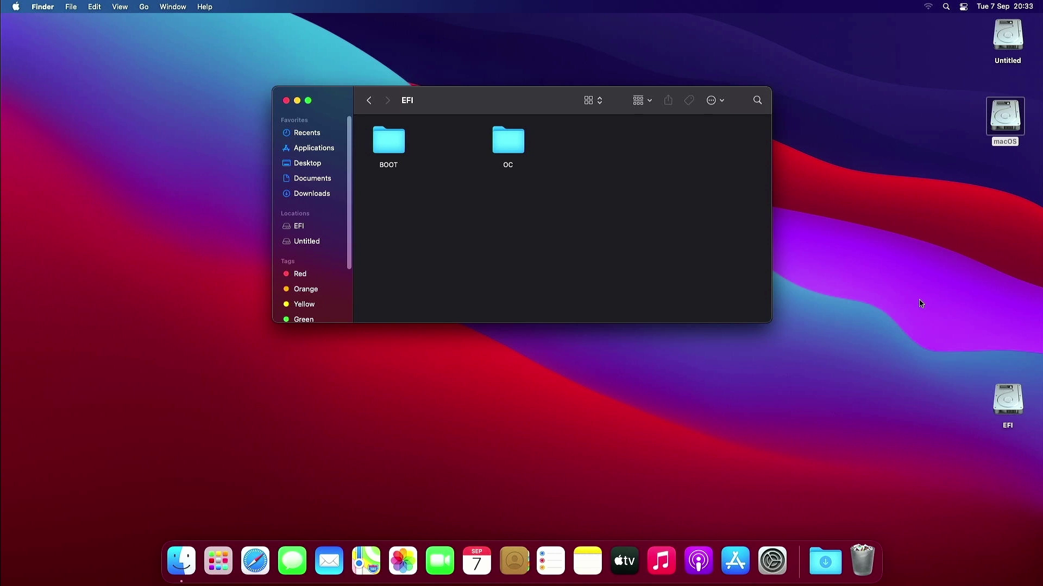
key(o)
key(super+w)
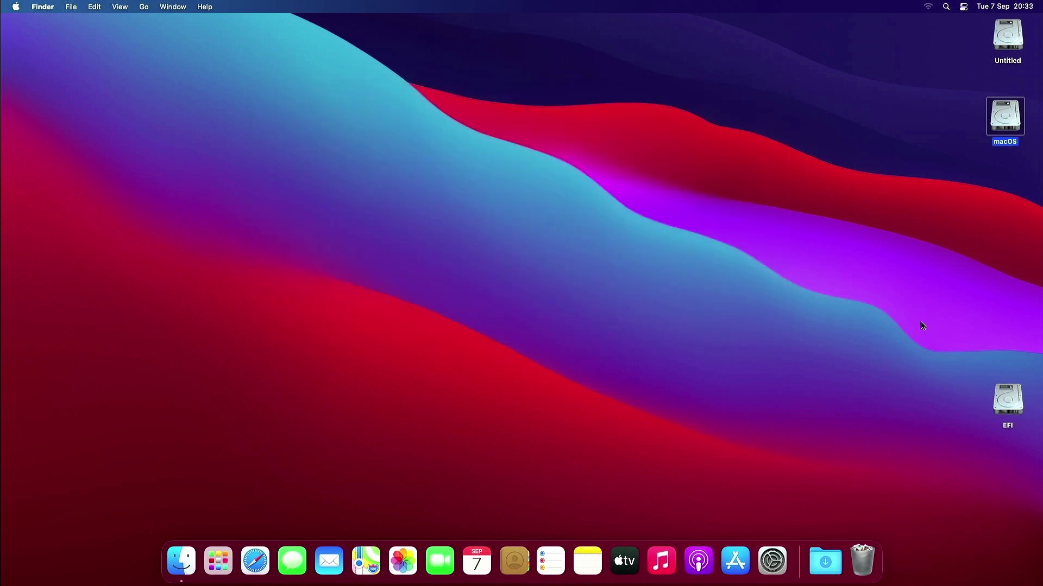
- Restart the Mac and return to the BIOS setup
click(15, 6)
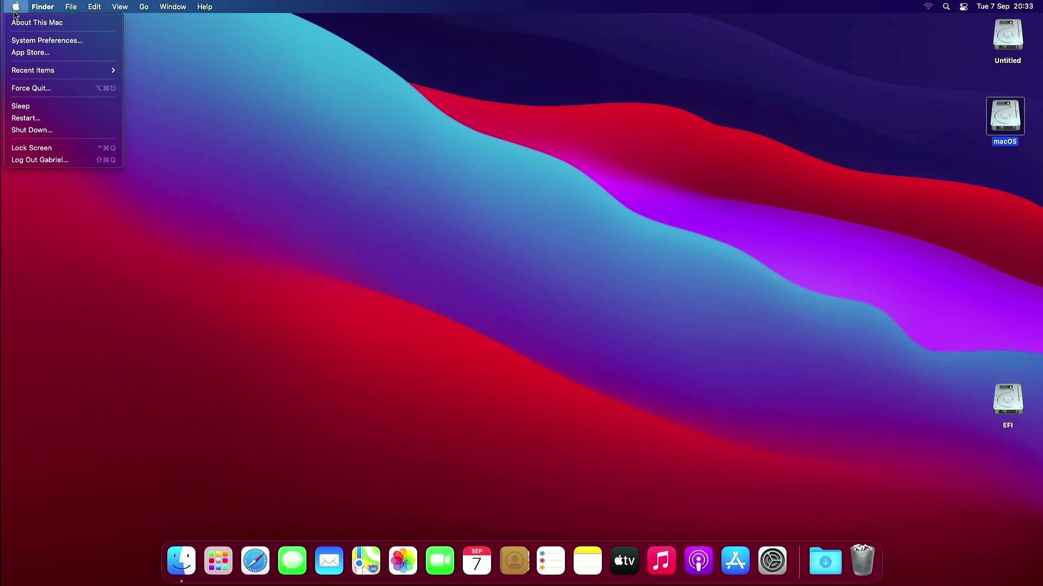
click(43, 117)
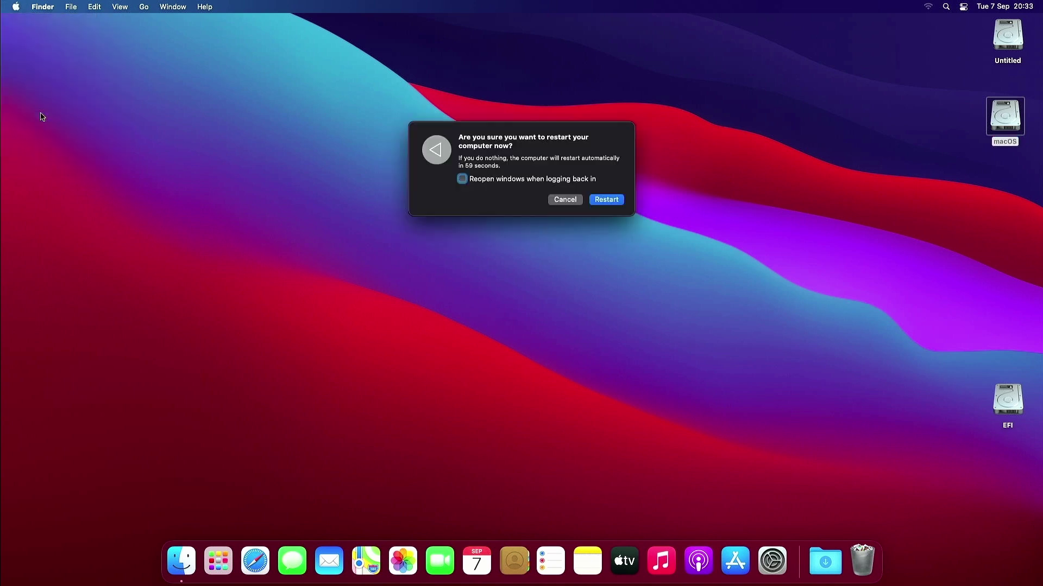
key(Return)
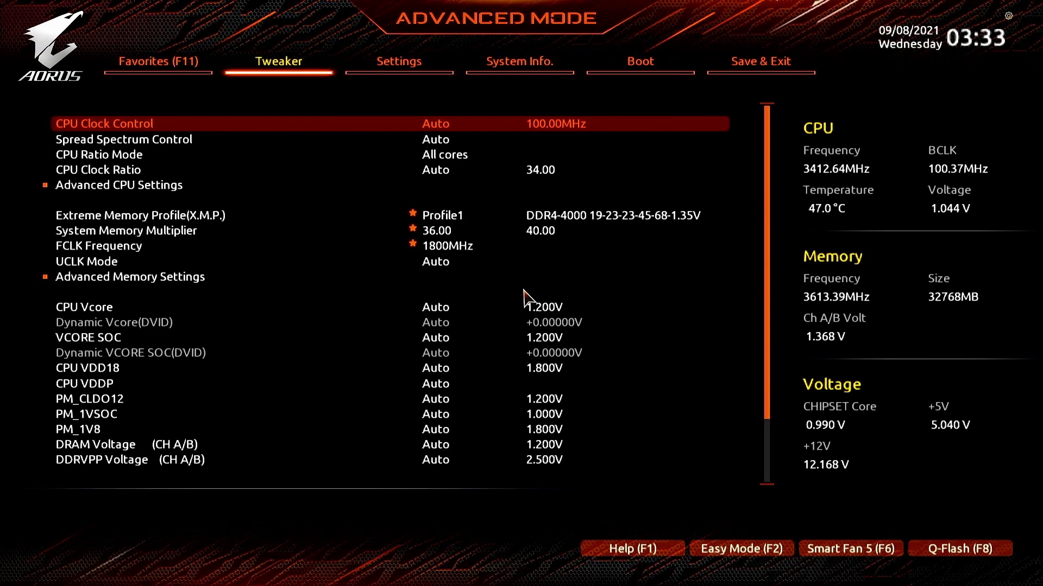
- Open the boot option priorities and check which drives Boot Option #1 and Boot Option #2 point to
key(Right)
key(Right)
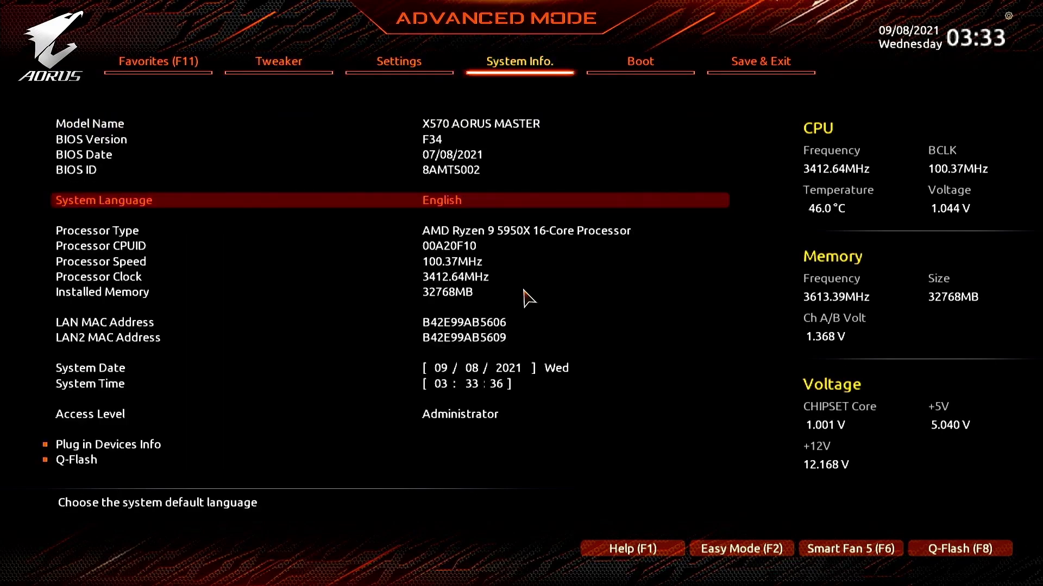
key(Right)
key(Down)
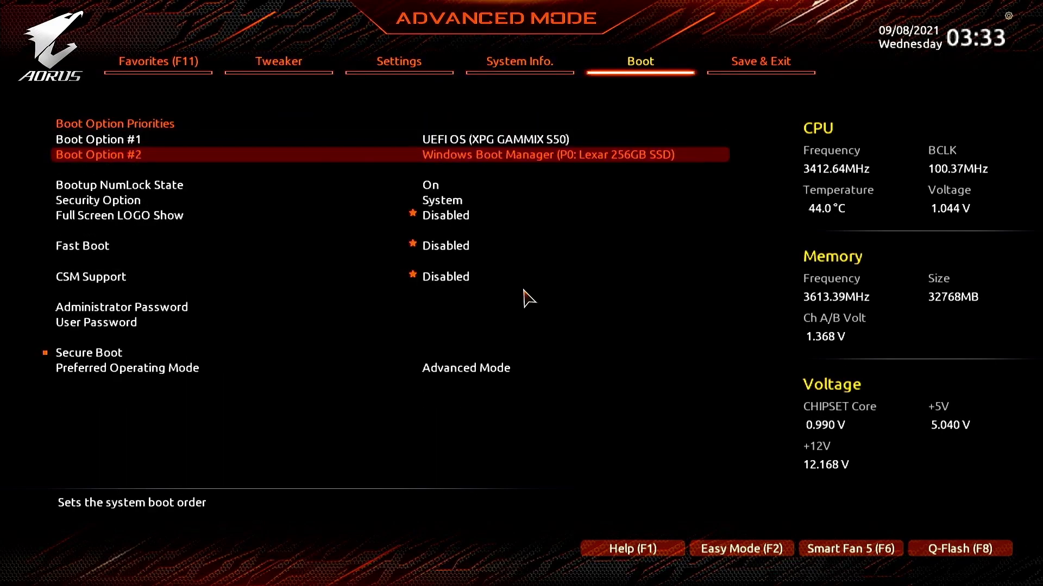
key(Up)
key(Down)
key(Up)
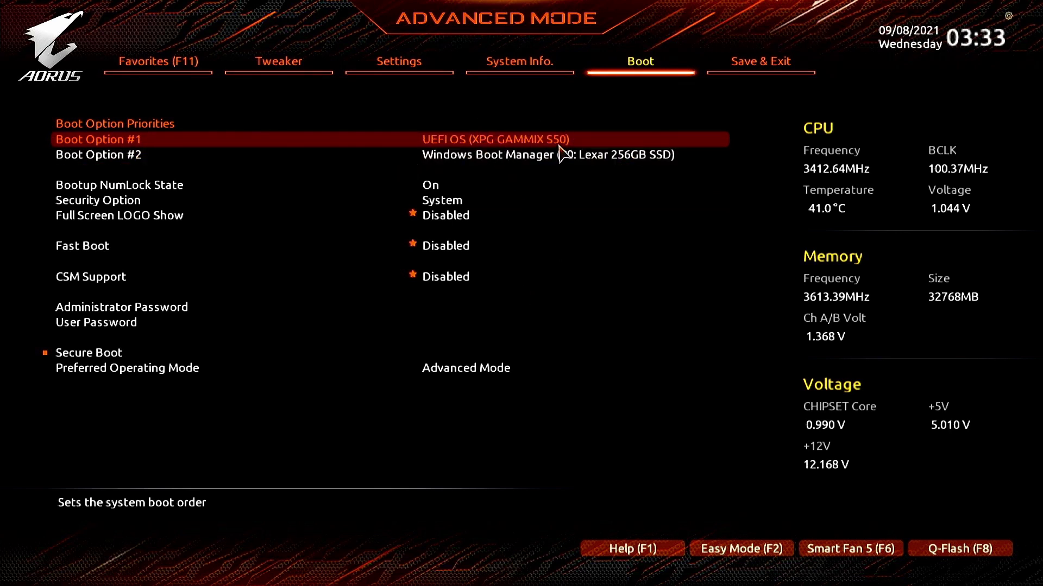
click(502, 154)
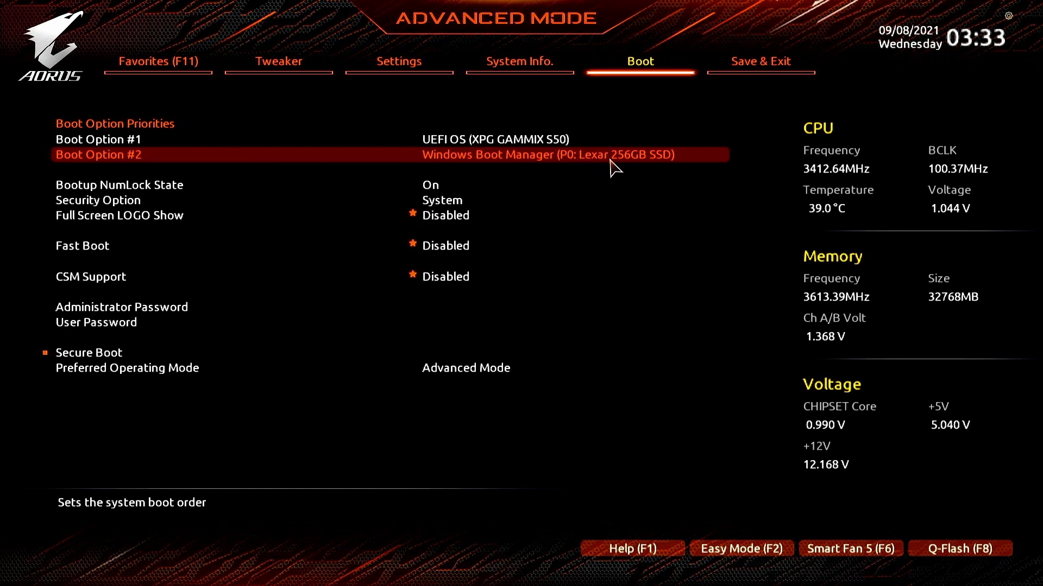
- Recheck the boot order by comparing the entries assigned to Boot Option #1 and Boot Option #2
key(Up)
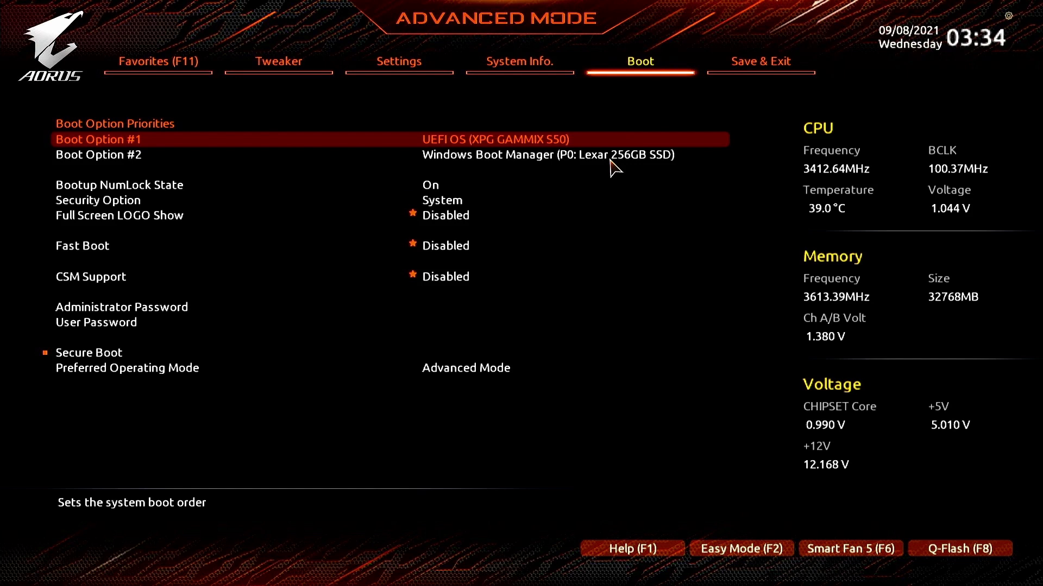
key(Down)
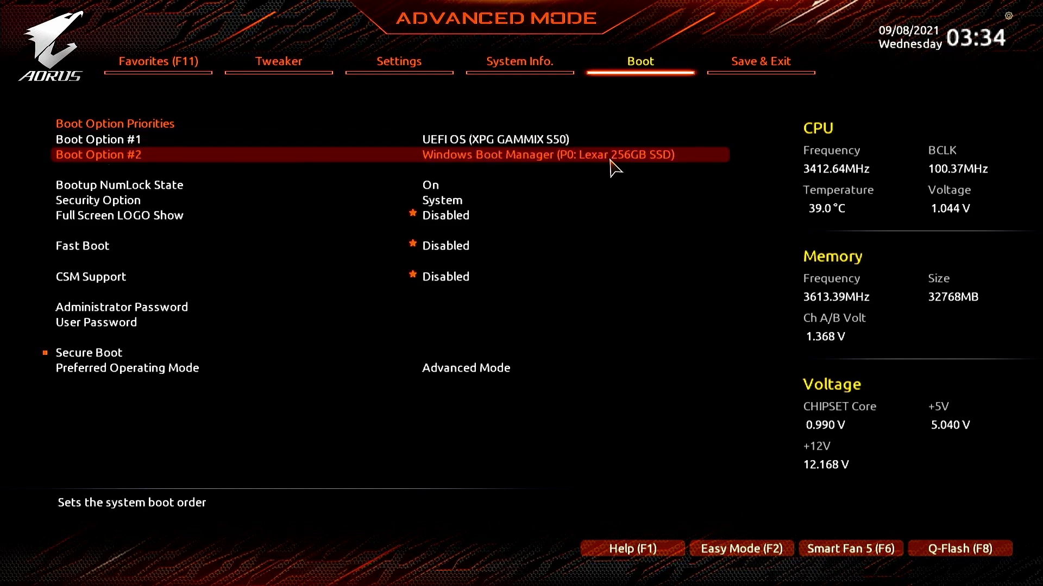
key(Up)
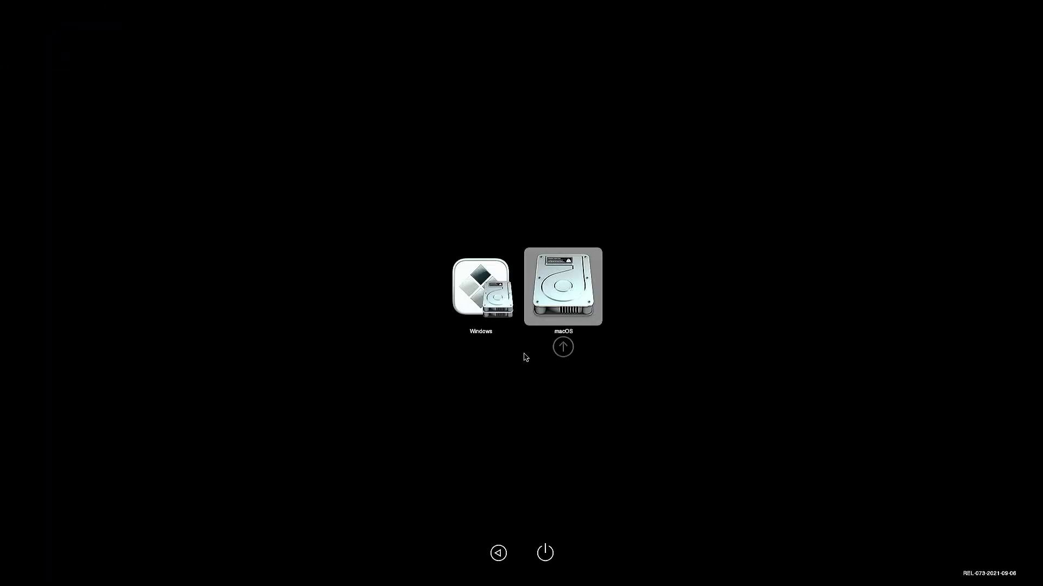
- Look through the Windows and macOS entries in the boot picker and select Windows
key(Left)
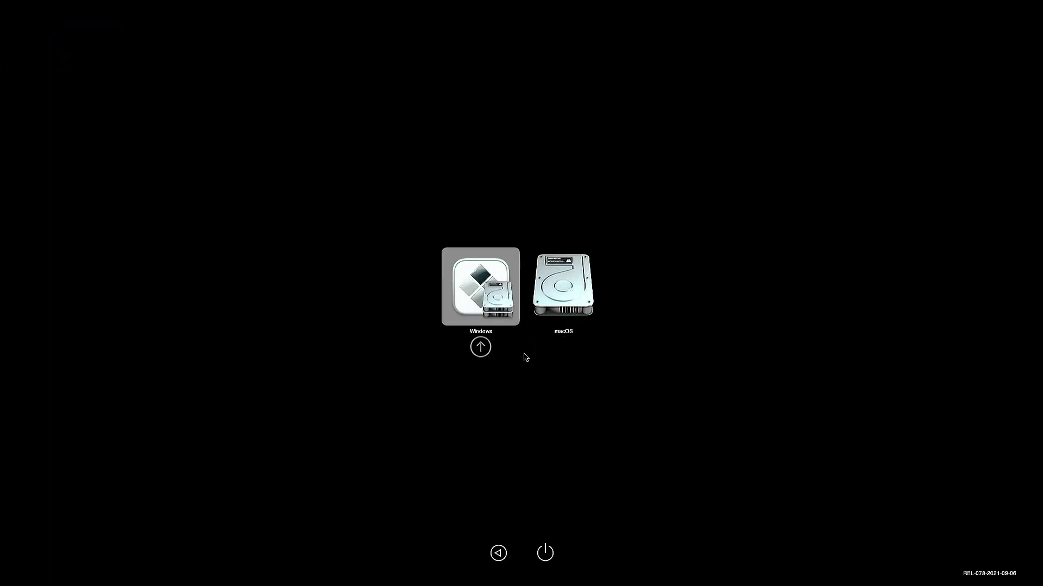
key(Right)
key(Left)
key(Right)
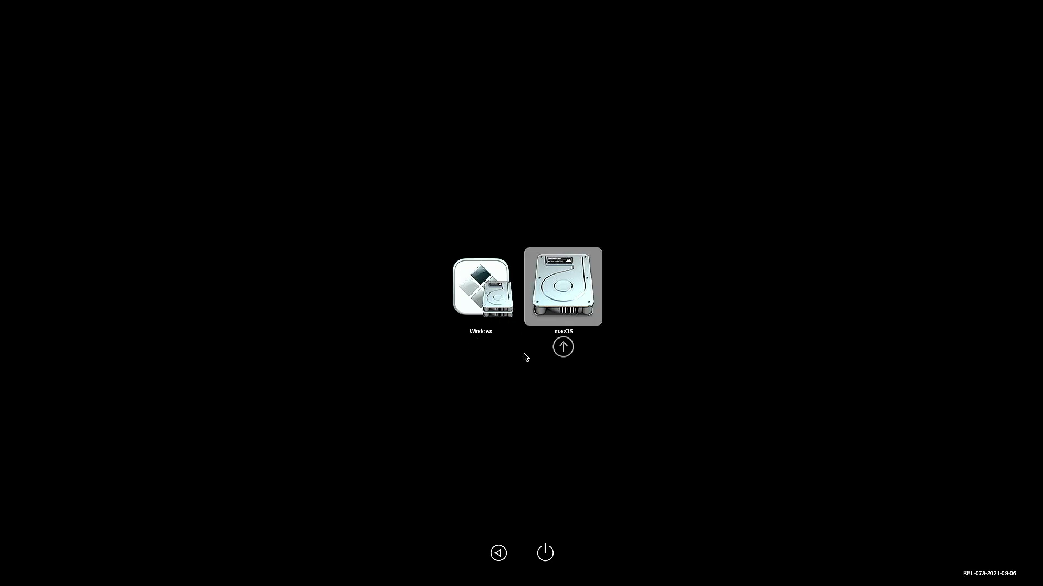
key(Left)
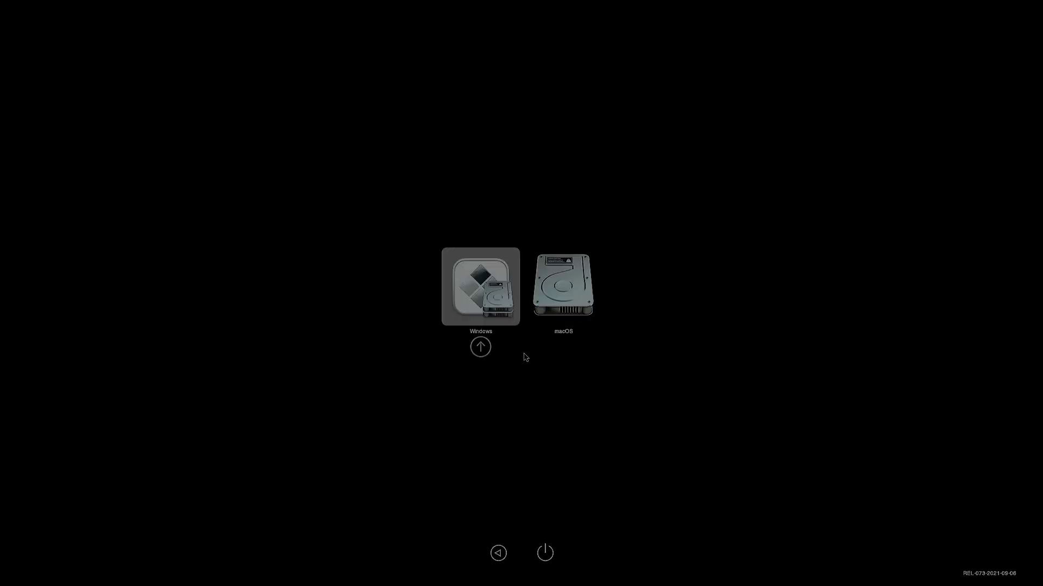